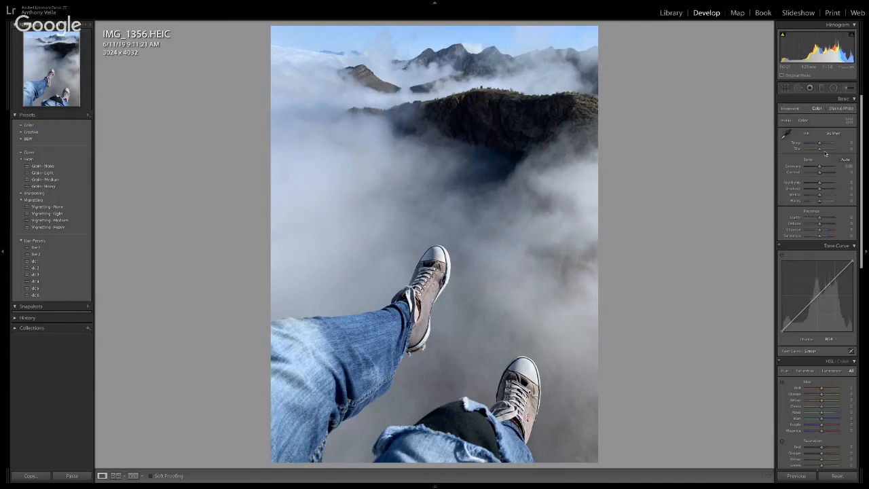
# Warm the photo by setting Temp to +15, then try a slight Tint shift and undo it.
pyautogui.moveTo(820, 144); pyautogui.dragTo(821, 148)
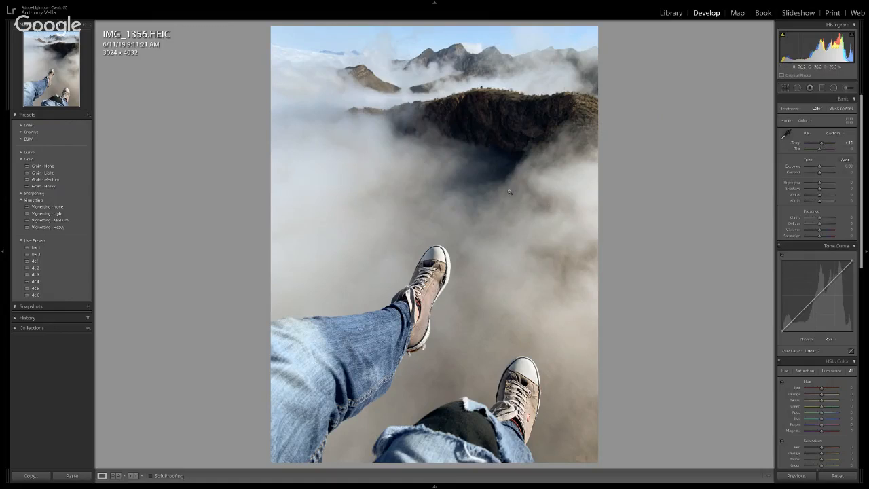
pyautogui.moveTo(823, 143); pyautogui.dragTo(821, 145)
pyautogui.moveTo(820, 150)
pyautogui.mouseDown()
pyautogui.moveTo(835, 149)
pyautogui.moveTo(818, 151)
pyautogui.mouseUp()
pyautogui.hotkey('ctrl', 'z')
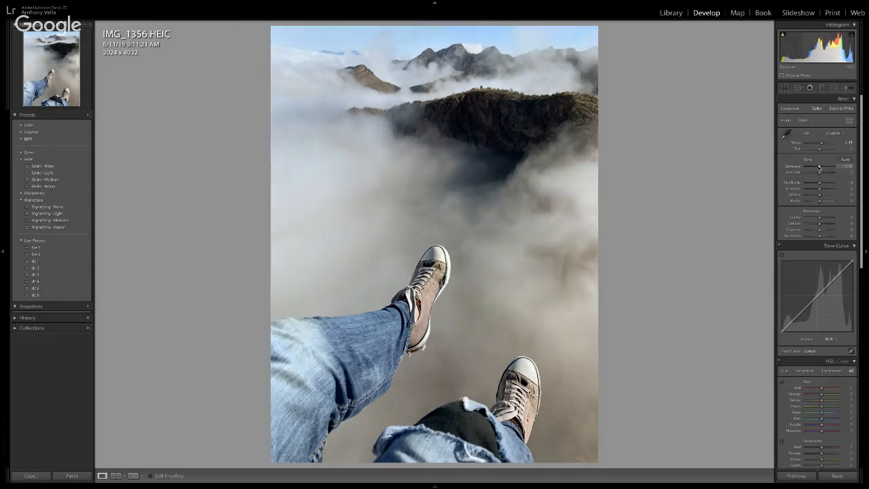
# Set the Exposure to -0.05 and apply the user preset dc 2 to the photo.
pyautogui.moveTo(820, 168); pyautogui.dragTo(819, 168)
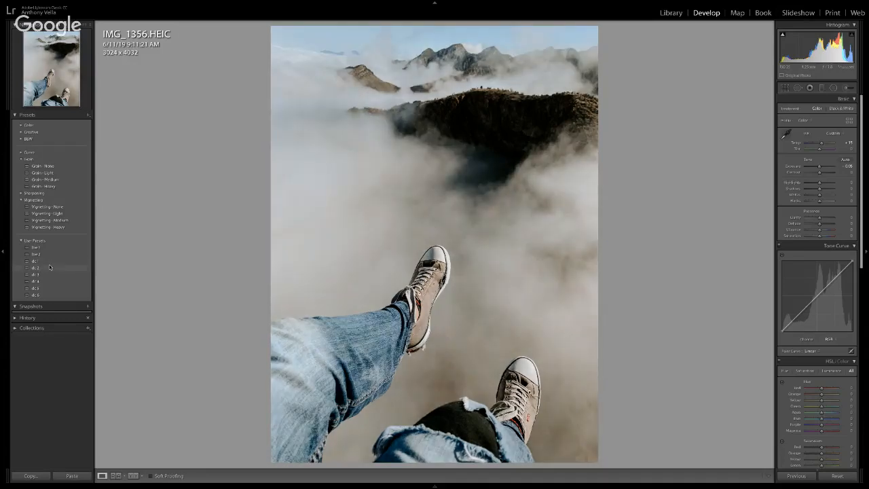
pyautogui.click(50, 268)
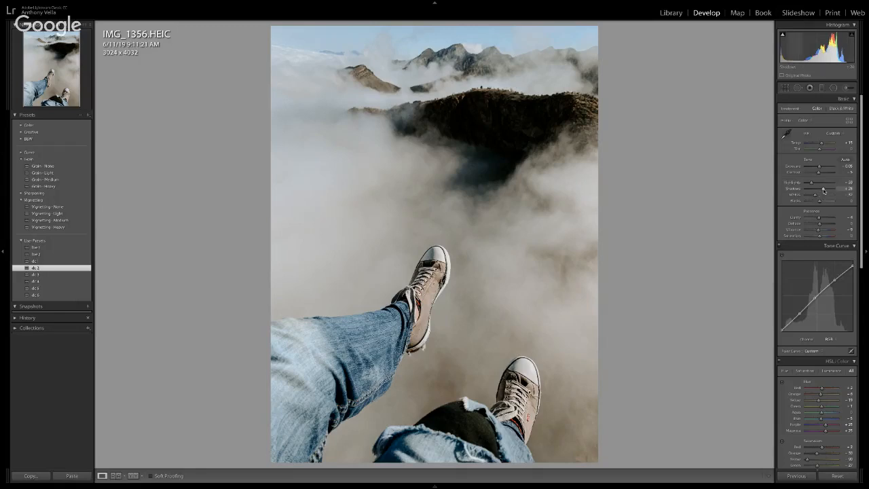
# Set Shadows to +61, Exposure to -0.20 and Highlights to -67, and lower the Whites slightly.
pyautogui.moveTo(824, 191); pyautogui.dragTo(825, 191)
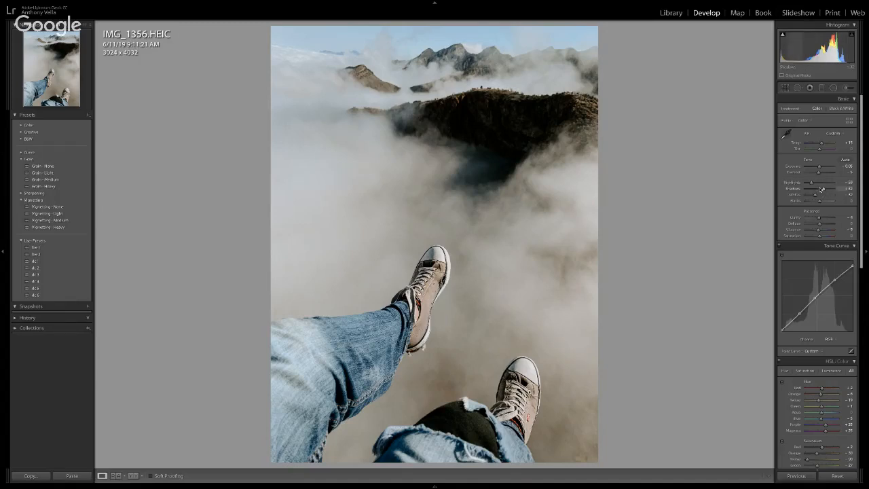
pyautogui.moveTo(824, 189)
pyautogui.mouseDown()
pyautogui.moveTo(837, 195)
pyautogui.moveTo(828, 194)
pyautogui.mouseUp()
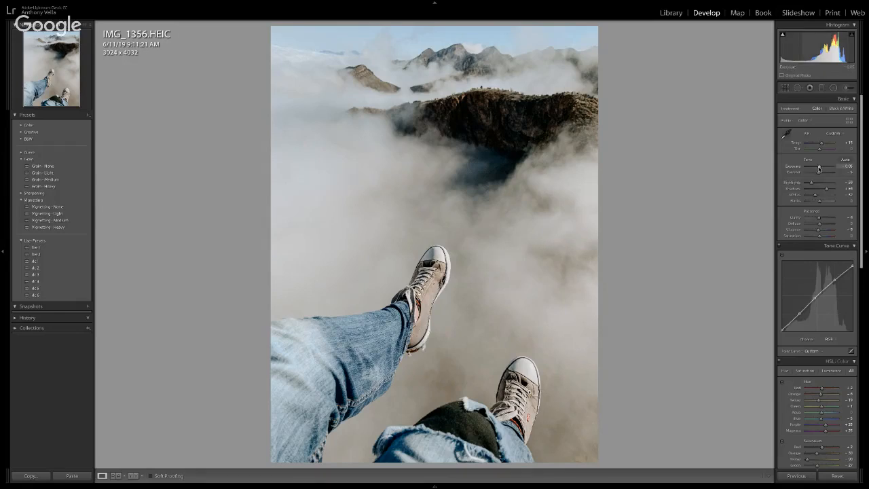
pyautogui.moveTo(819, 167); pyautogui.dragTo(811, 184)
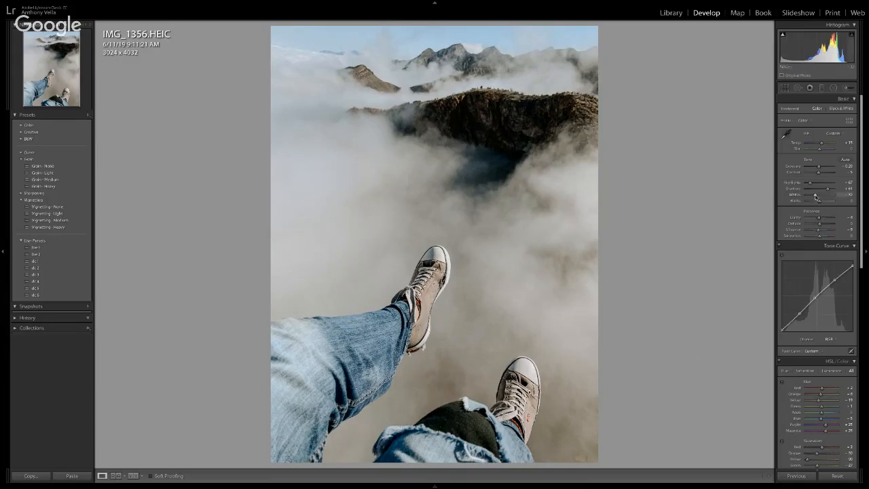
pyautogui.moveTo(815, 196); pyautogui.dragTo(815, 195)
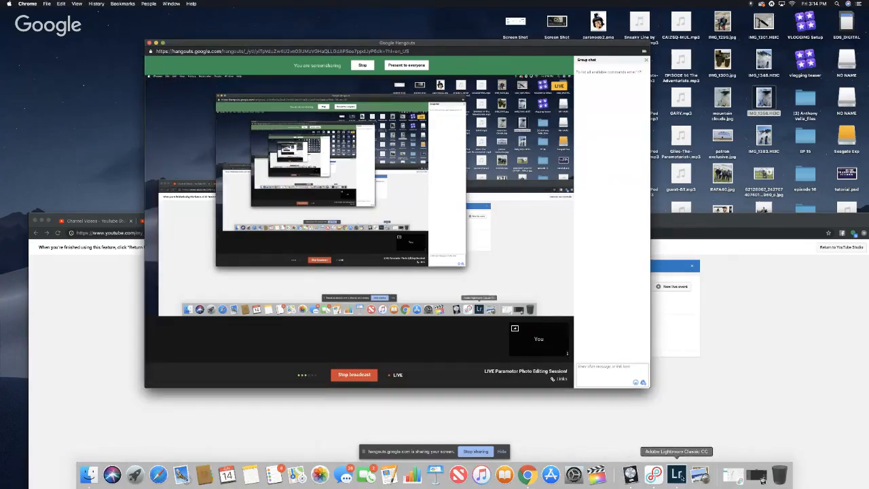
# Return to Lightroom and reshape the tone curve by lowering its white point, lifting its black point and pulling the midtones down slightly.
pyautogui.click(676, 475)
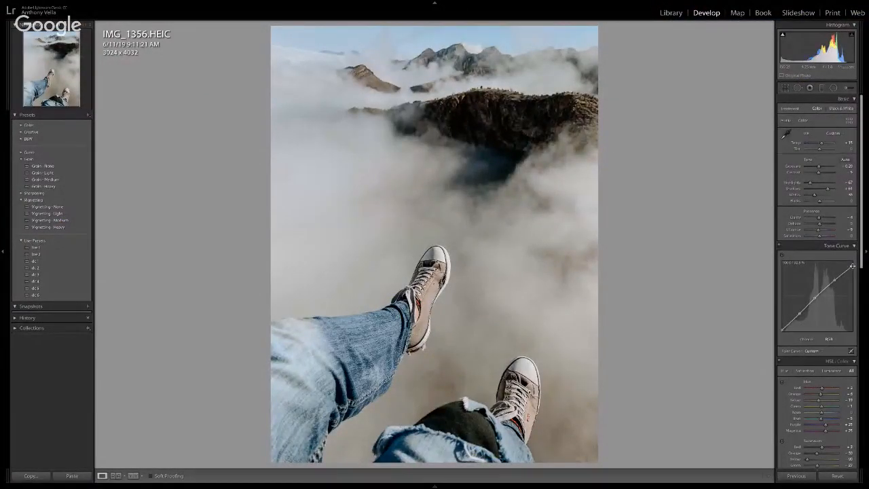
pyautogui.moveTo(852, 268)
pyautogui.mouseDown()
pyautogui.moveTo(855, 277)
pyautogui.moveTo(861, 260)
pyautogui.moveTo(854, 270)
pyautogui.mouseUp()
pyautogui.moveTo(854, 270); pyautogui.dragTo(860, 263)
pyautogui.moveTo(855, 263); pyautogui.dragTo(858, 270)
pyautogui.moveTo(858, 269); pyautogui.dragTo(854, 268)
pyautogui.moveTo(819, 168); pyautogui.dragTo(819, 167)
pyautogui.hotkey('ctrl', 'z')
pyautogui.moveTo(853, 270); pyautogui.dragTo(854, 272)
pyautogui.moveTo(782, 328); pyautogui.dragTo(787, 324)
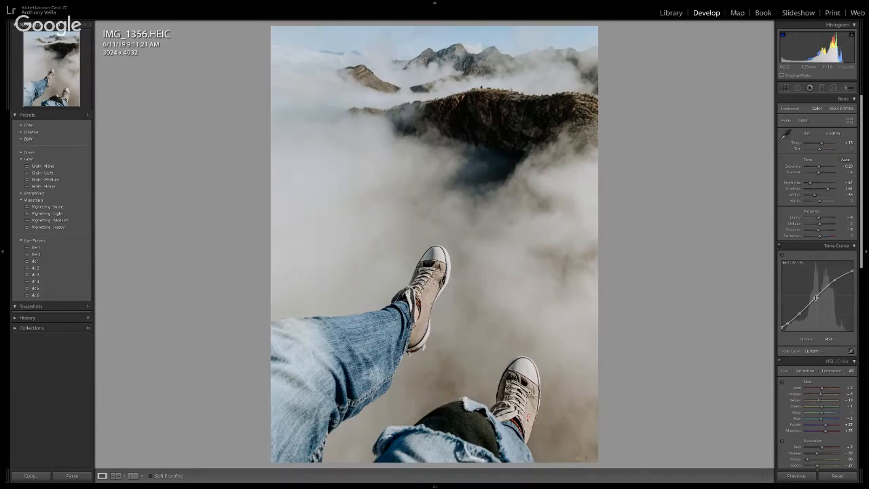
pyautogui.moveTo(816, 297); pyautogui.dragTo(818, 299)
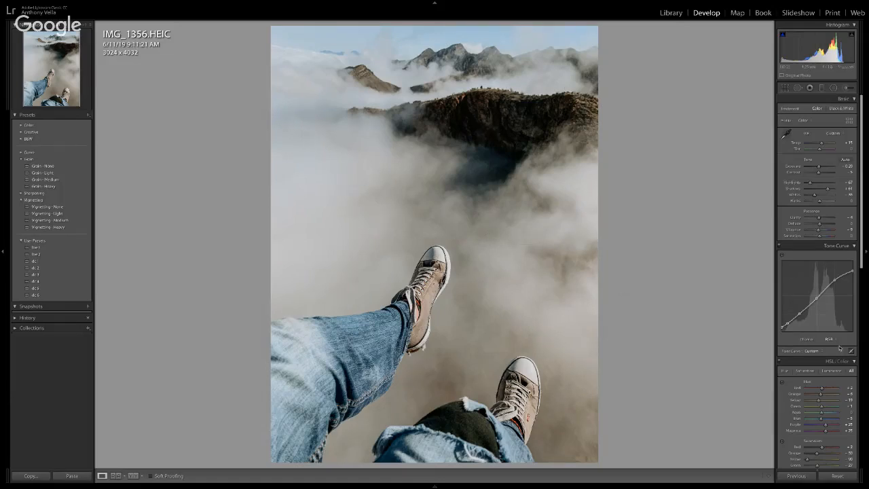
# Move the Detail preview onto the laces and toe of the shoe.
pyautogui.scroll(-5, 817, 403)
pyautogui.scroll(-2, 816, 403)
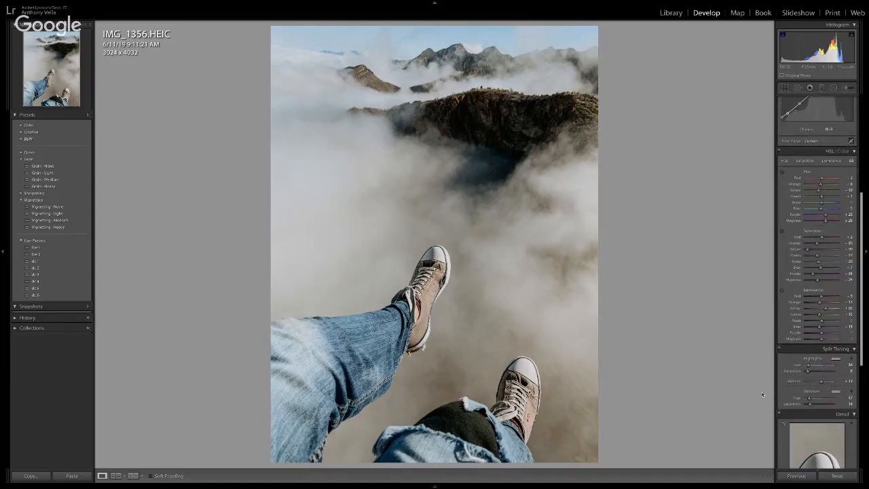
pyautogui.scroll(-6, 818, 348)
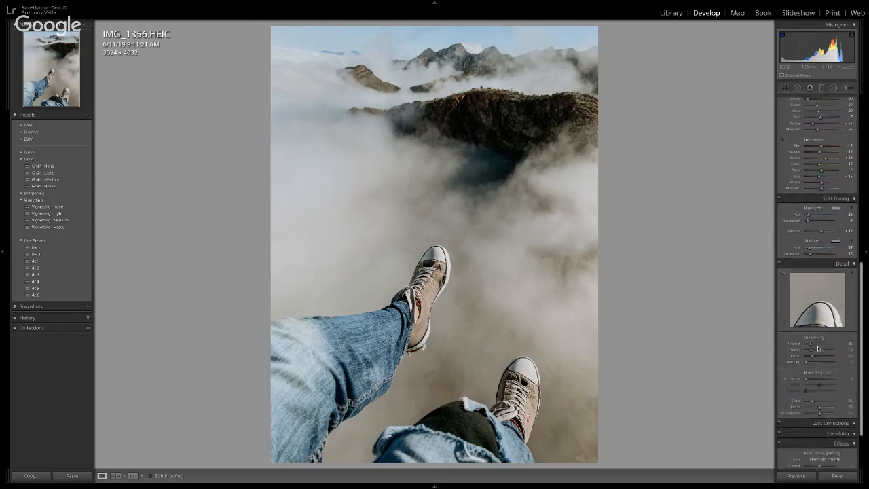
pyautogui.scroll(-1, 818, 348)
pyautogui.moveTo(819, 307); pyautogui.dragTo(826, 267)
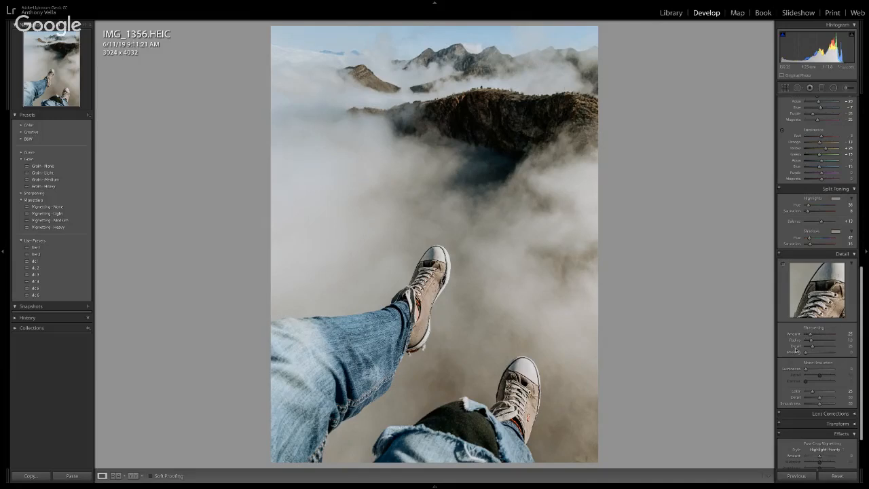
# Raise the Sharpening Amount strongly, judging its effect in the grayscale preview of the photo.
pyautogui.scroll(10, 798, 346)
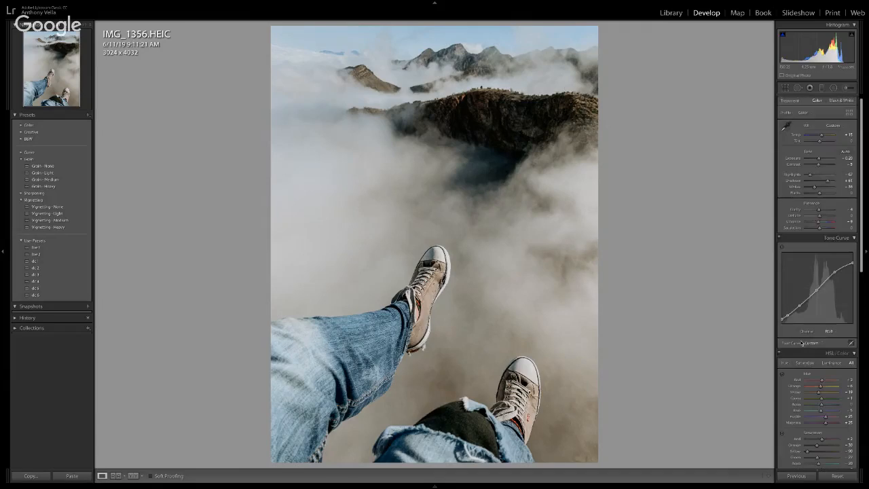
pyautogui.scroll(-10, 802, 343)
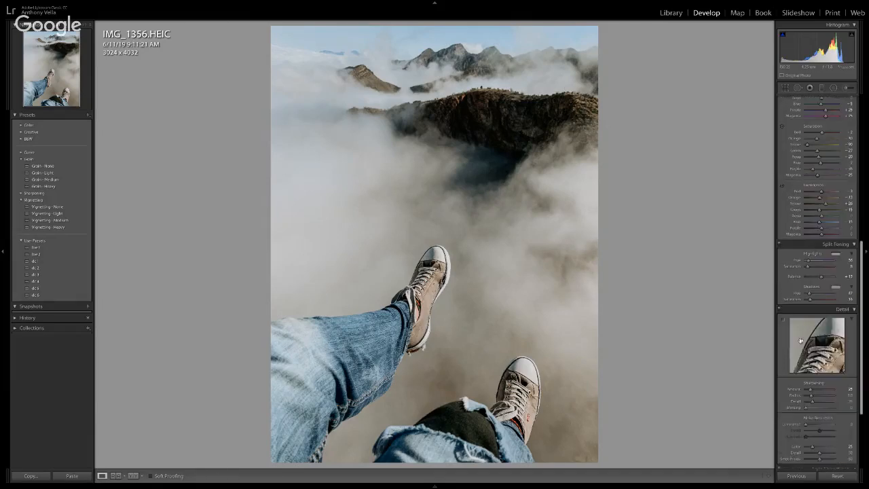
pyautogui.scroll(-2, 801, 340)
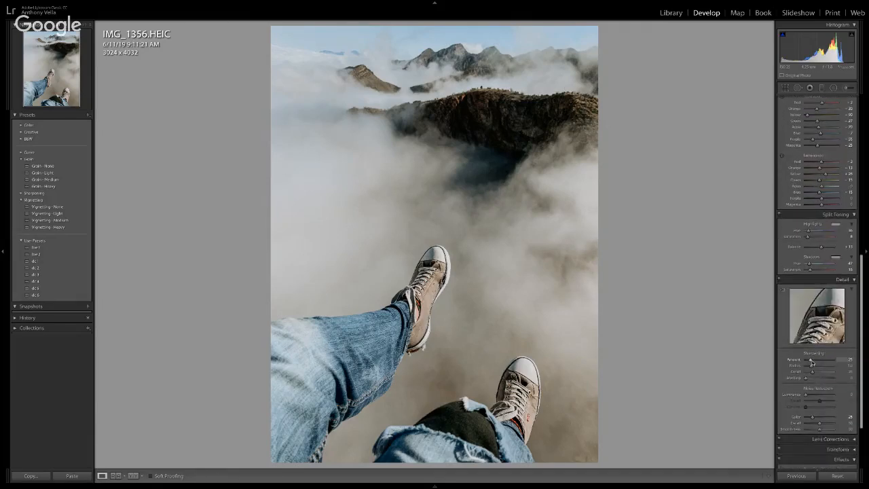
pyautogui.press('alt')
pyautogui.moveTo(810, 362)
pyautogui.mouseDown()
pyautogui.moveTo(850, 367)
pyautogui.moveTo(826, 366)
pyautogui.mouseUp()
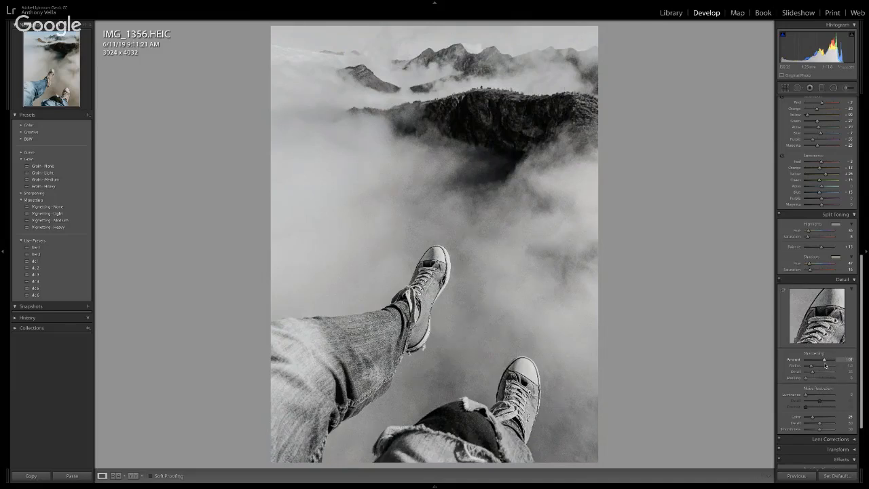
pyautogui.moveTo(819, 364)
pyautogui.mouseDown()
pyautogui.moveTo(840, 364)
pyautogui.moveTo(818, 364)
pyautogui.moveTo(829, 364)
pyautogui.mouseUp()
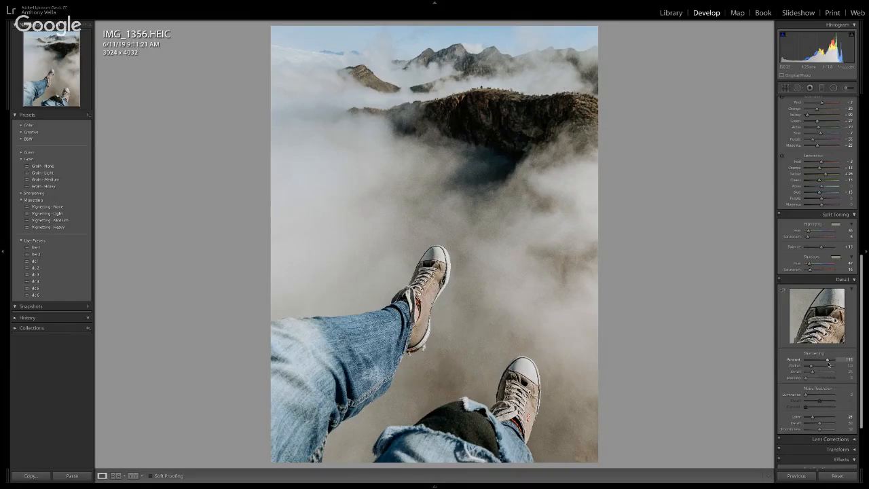
pyautogui.hotkey('ctrl', 'z')
pyautogui.click(829, 364)
# Raise the Sharpening Masking to about half of its range, using the mask preview.
pyautogui.scroll(-3, 817, 334)
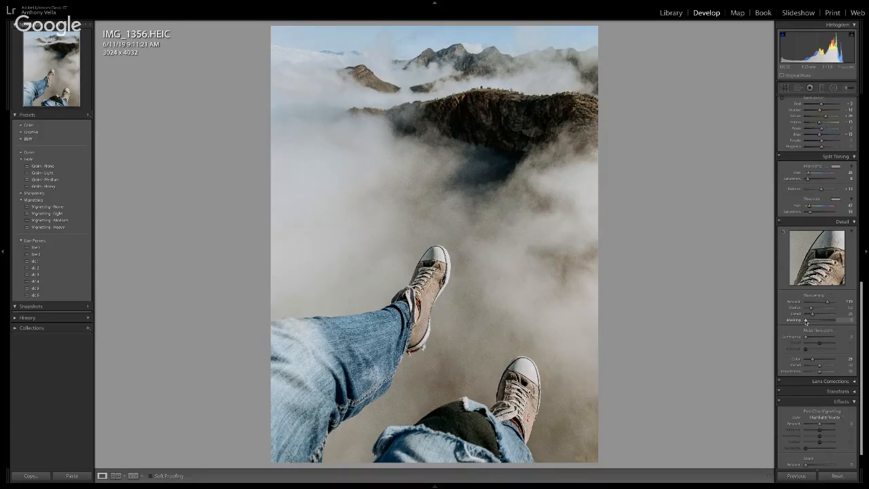
pyautogui.press('alt')
pyautogui.press('alt')
pyautogui.moveTo(806, 322)
pyautogui.mouseDown()
pyautogui.moveTo(831, 323)
pyautogui.moveTo(820, 323)
pyautogui.mouseUp()
pyautogui.scroll(-1, 827, 337)
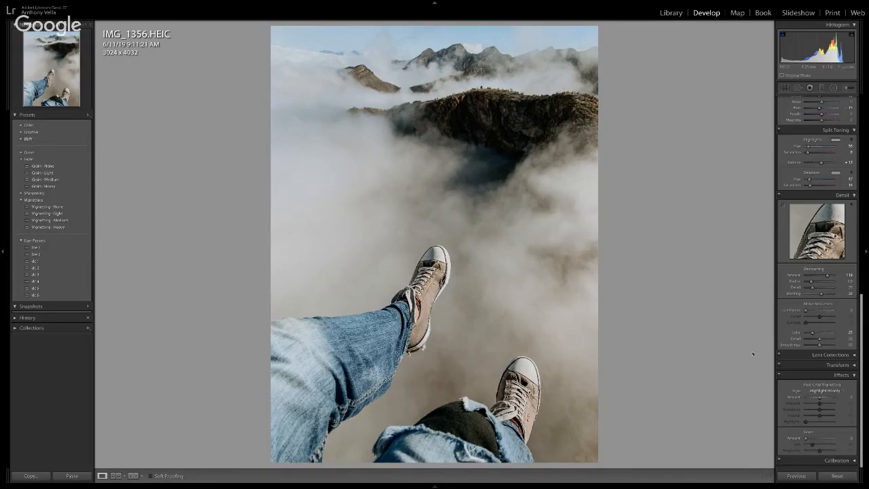
# Open the edited IMG_1356.HEIC in Adobe Photoshop CC 2019 from Lightroom.
pyautogui.moveTo(278, 486)
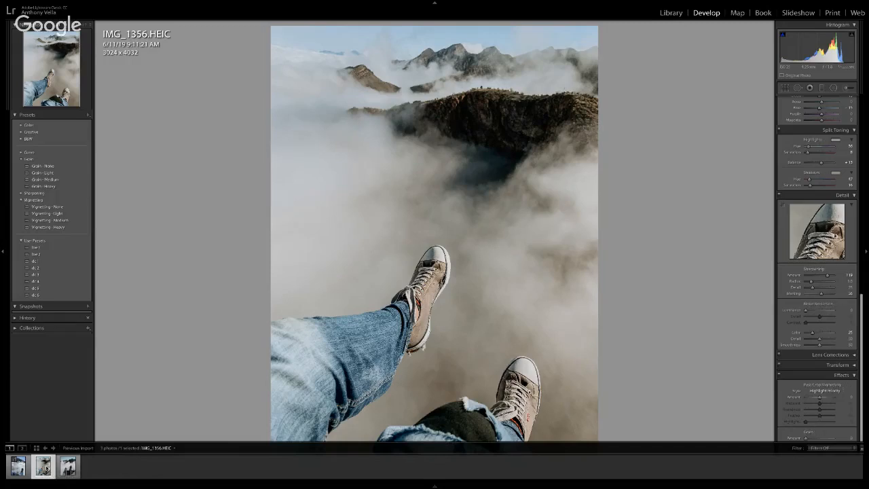
pyautogui.rightClick(45, 464)
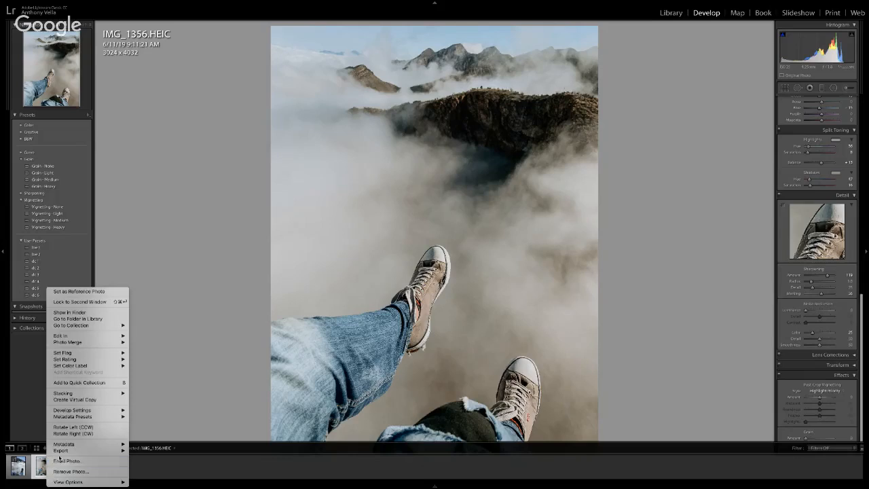
pyautogui.moveTo(68, 452)
pyautogui.moveTo(78, 337)
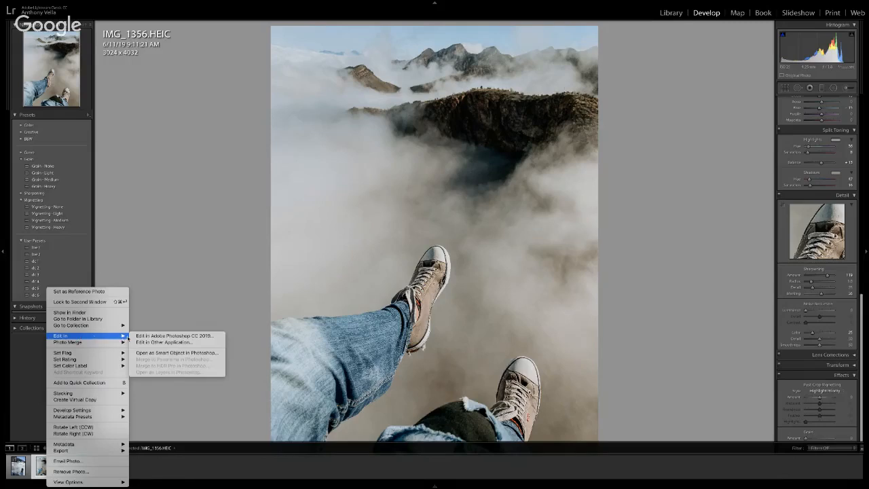
pyautogui.click(178, 336)
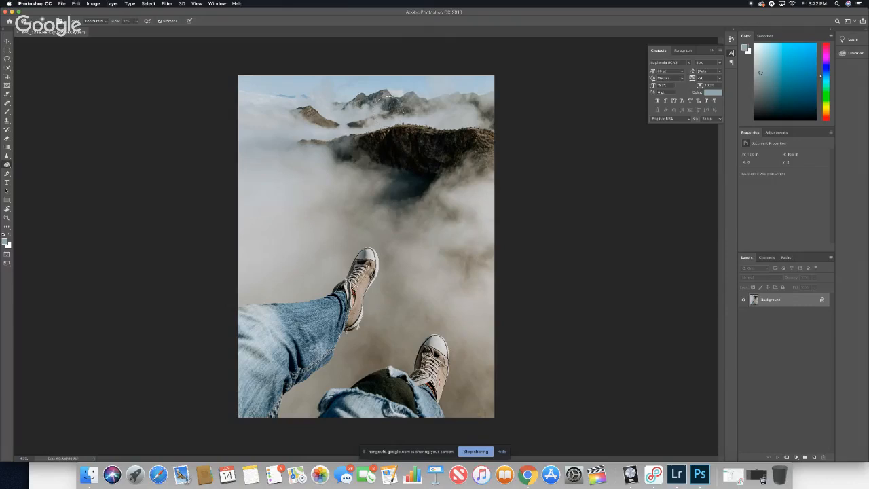
# Sample the clouds in the photo's upper-left area with the Healing Brush in Replace mode and paint them over the nearby sky and cloud edge.
pyautogui.press('super+plus')
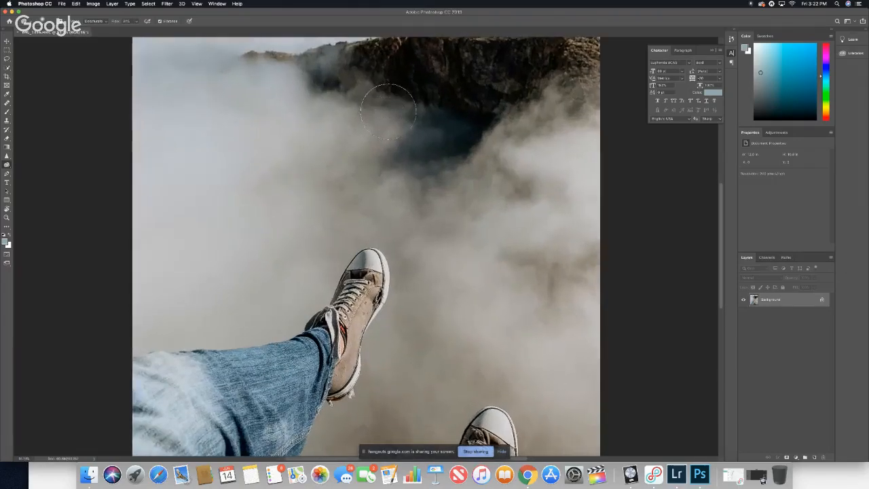
pyautogui.scroll(2, 389, 112)
pyautogui.press('super+z')
pyautogui.press('super+plus')
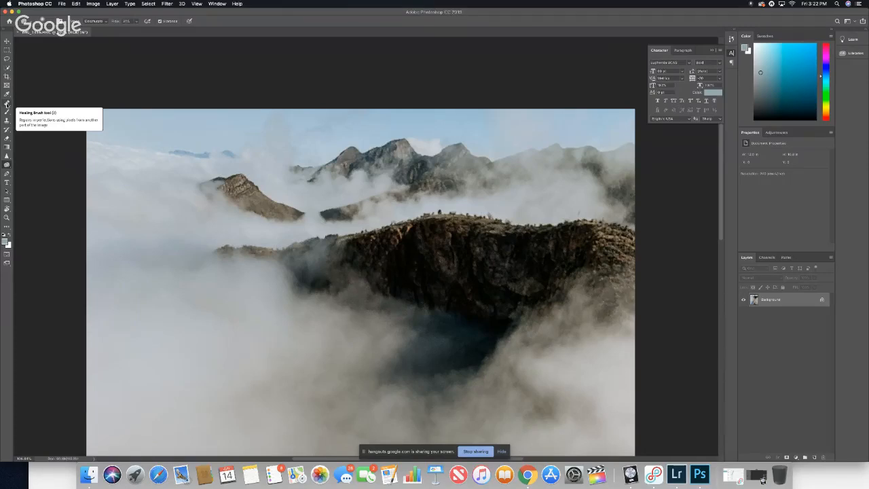
pyautogui.click(7, 104)
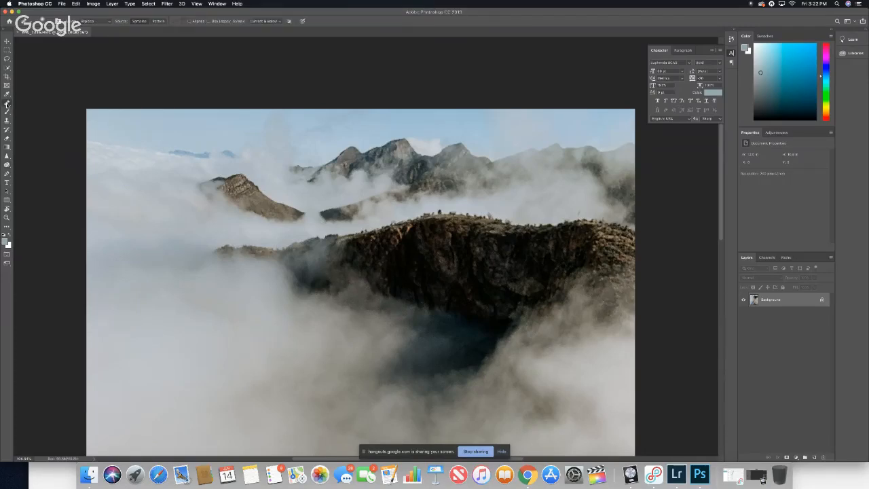
pyautogui.keyDown('alt'); pyautogui.click(129, 159); pyautogui.keyUp('alt')
pyautogui.click(108, 22)
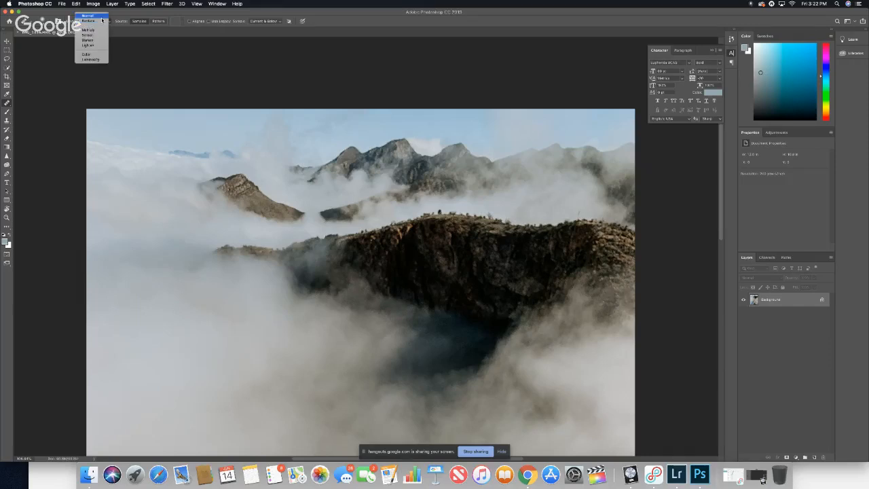
pyautogui.click(98, 21)
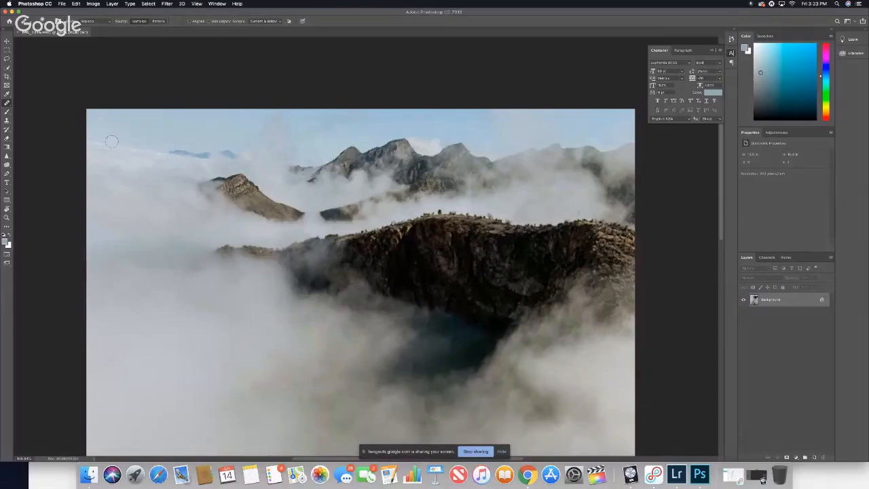
pyautogui.moveTo(111, 142); pyautogui.dragTo(129, 141)
pyautogui.moveTo(111, 169); pyautogui.dragTo(127, 192)
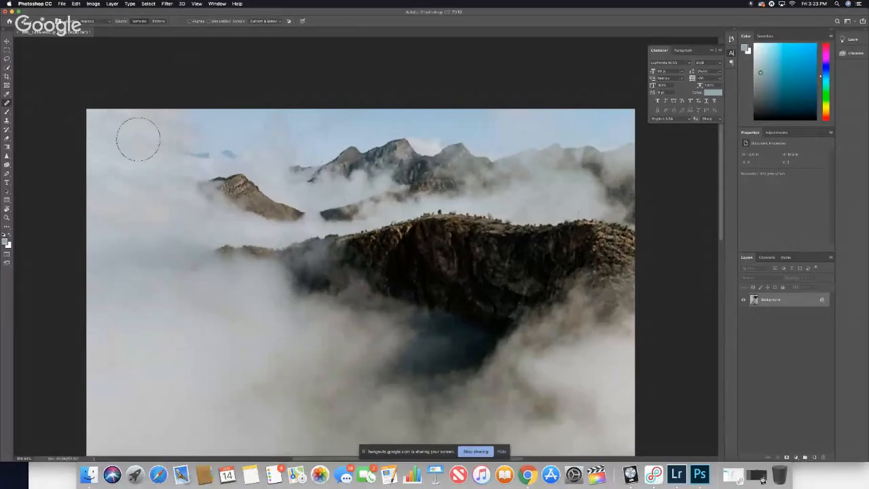
# Try healing strokes with the sampled clouds over the dark ridge and around the faint distant hills, undoing each one.
pyautogui.click(399, 231)
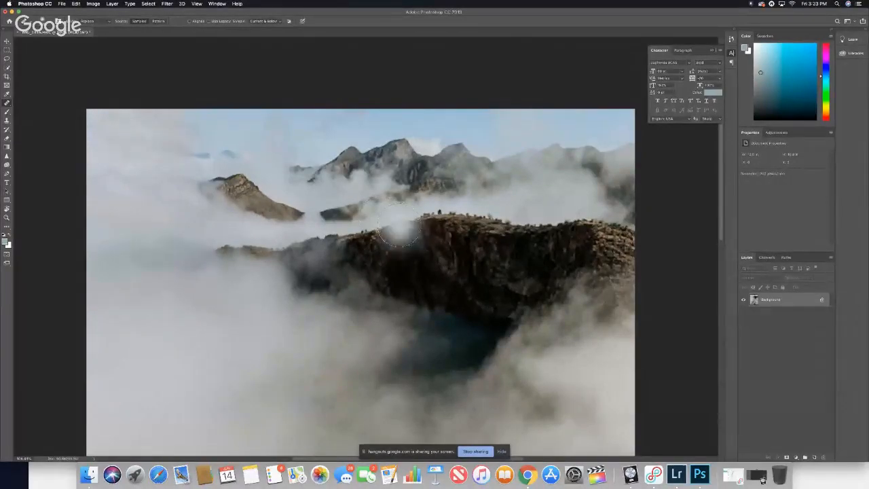
pyautogui.press('super+z')
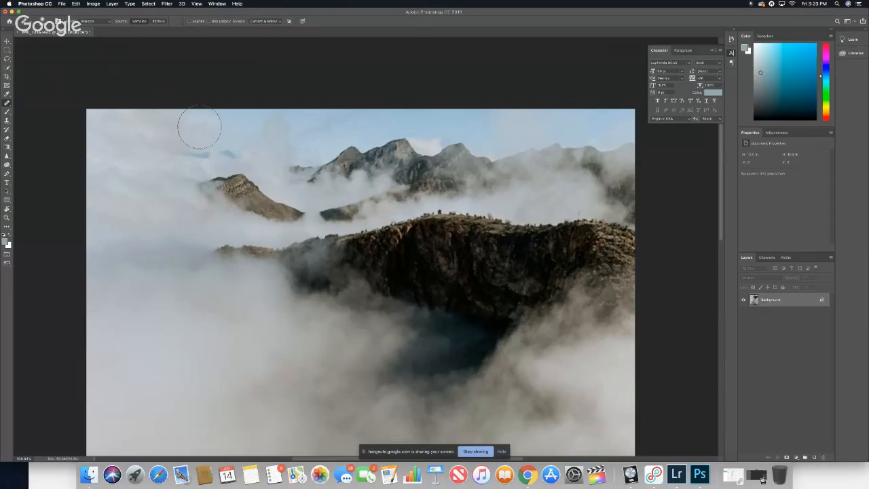
pyautogui.moveTo(199, 129); pyautogui.dragTo(213, 178)
pyautogui.press('super+z')
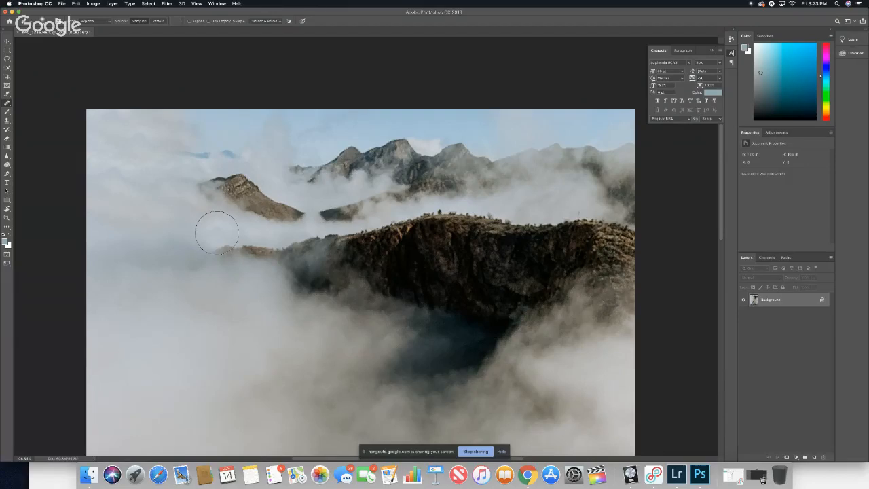
# Try Healing Brush strokes over the small rocky peak and the clouds beside it, undoing each one.
pyautogui.moveTo(235, 203)
pyautogui.mouseDown()
pyautogui.moveTo(272, 200)
pyautogui.moveTo(253, 192)
pyautogui.mouseUp()
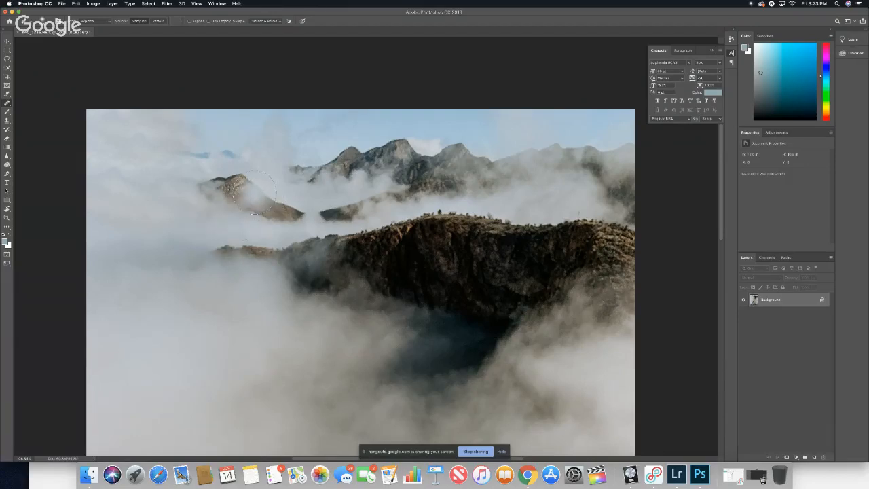
pyautogui.press('super+z')
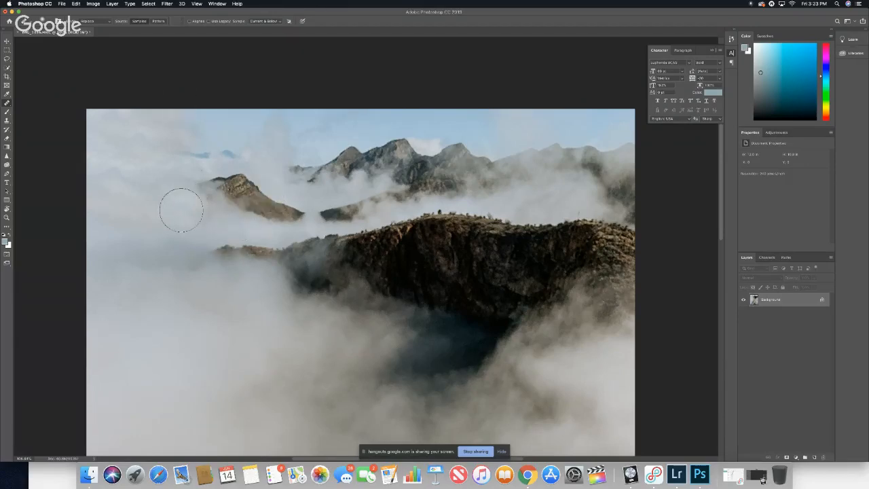
pyautogui.click(167, 216)
pyautogui.press('super+z')
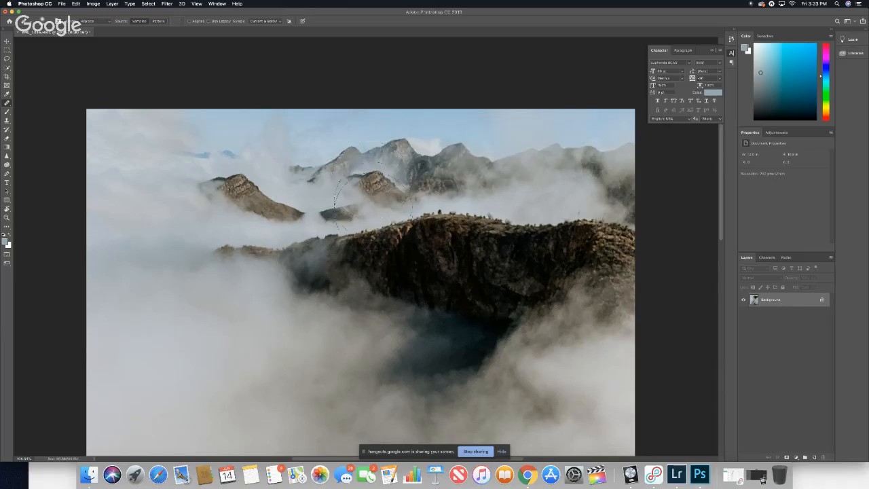
# Try placing healed copies of the small rocky peak over the ridge, the sky and the surrounding clouds, undoing them.
pyautogui.moveTo(373, 211)
pyautogui.mouseDown()
pyautogui.moveTo(386, 267)
pyautogui.moveTo(419, 225)
pyautogui.moveTo(322, 269)
pyautogui.mouseUp()
pyautogui.press('super+z')
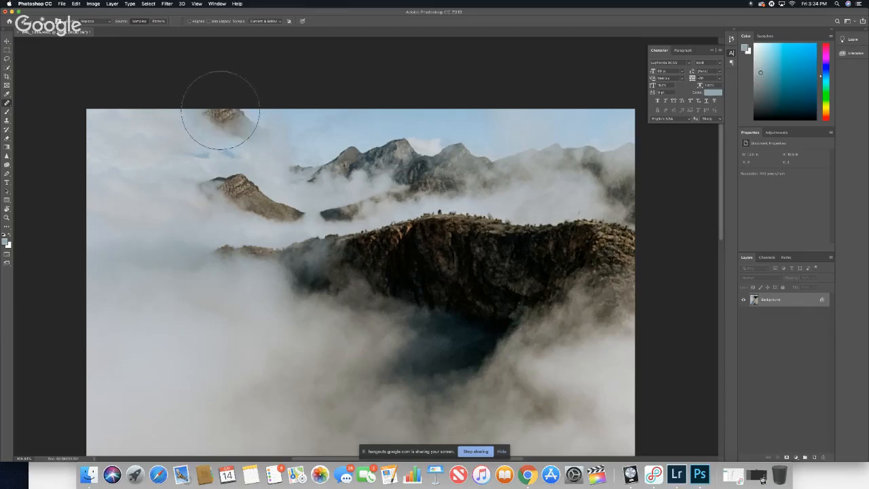
pyautogui.click(218, 117)
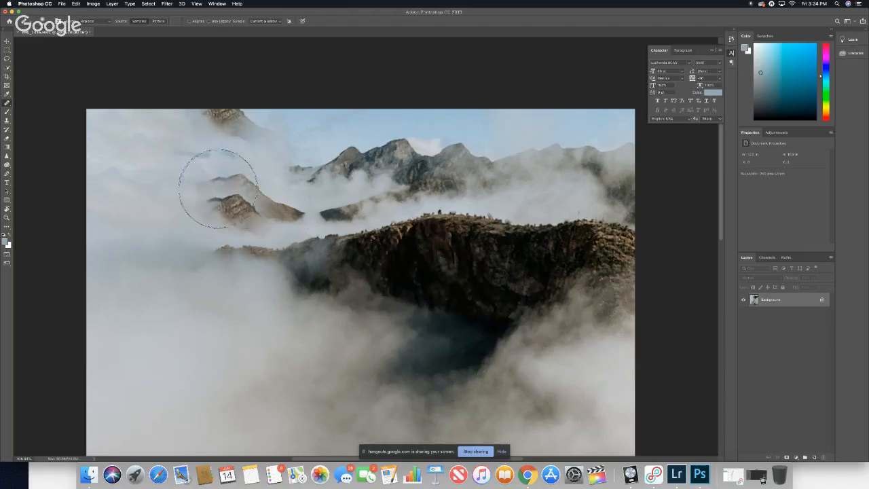
pyautogui.press('super+z')
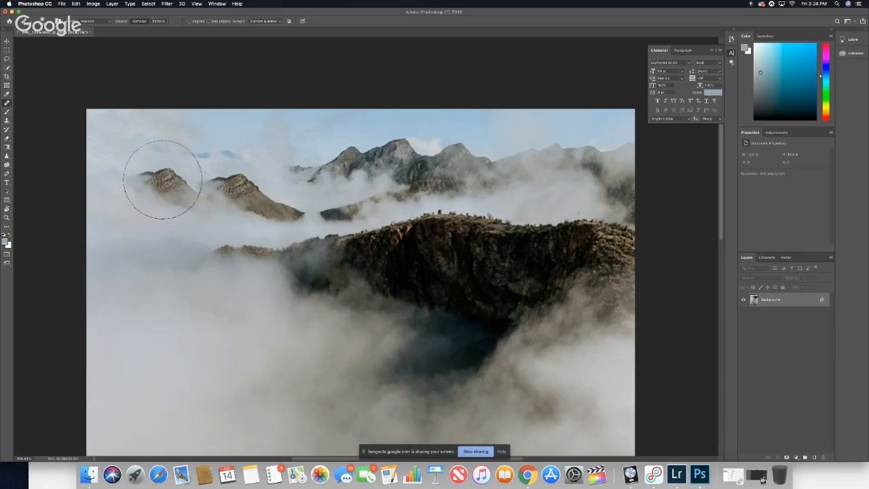
pyautogui.click(191, 248)
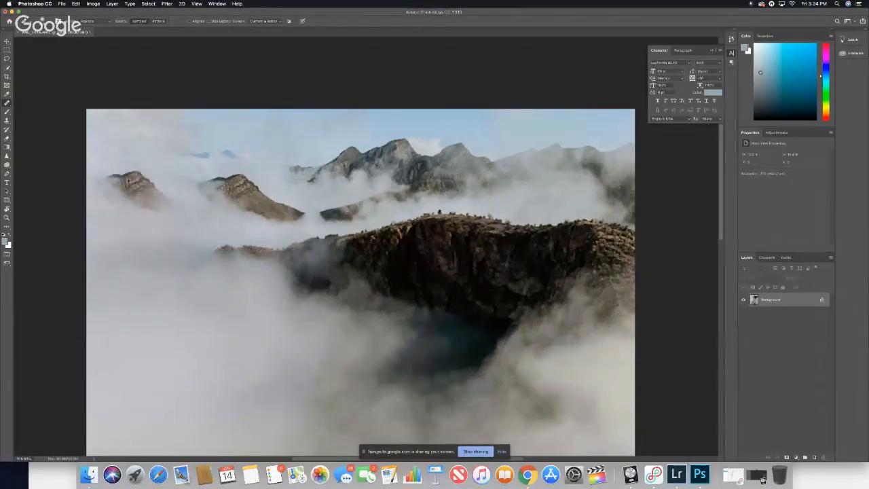
# Paint sampled clouds over the faint distant hills in the upper-left sky, raising the Healing Brush hardness to about a third of its range.
pyautogui.keyDown('alt'); pyautogui.click(122, 171); pyautogui.keyUp('alt')
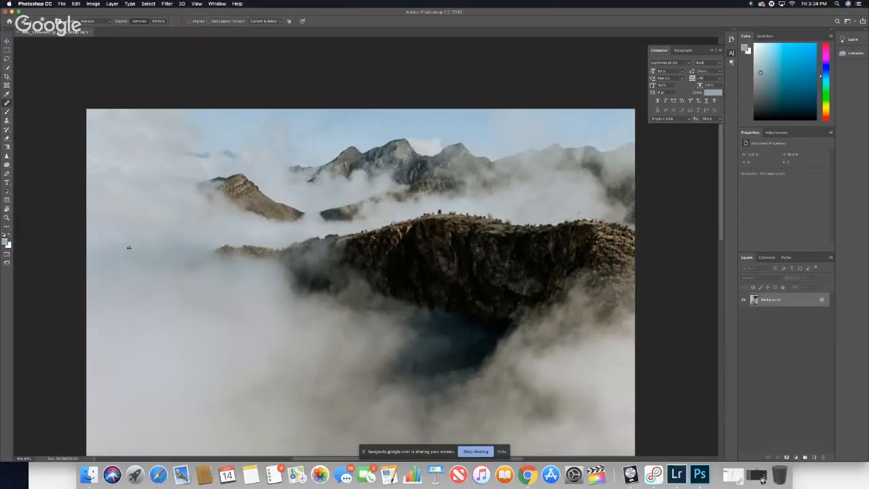
pyautogui.keyDown('alt'); pyautogui.click(129, 248); pyautogui.keyUp('alt')
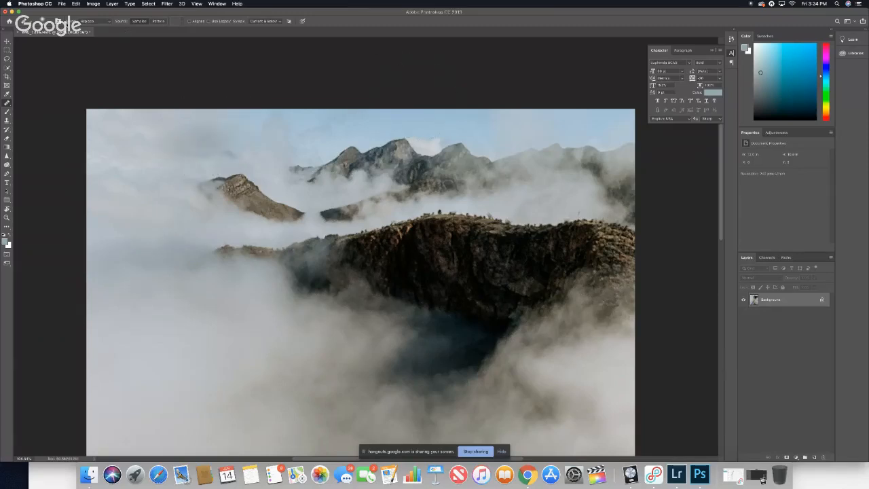
pyautogui.click(42, 22)
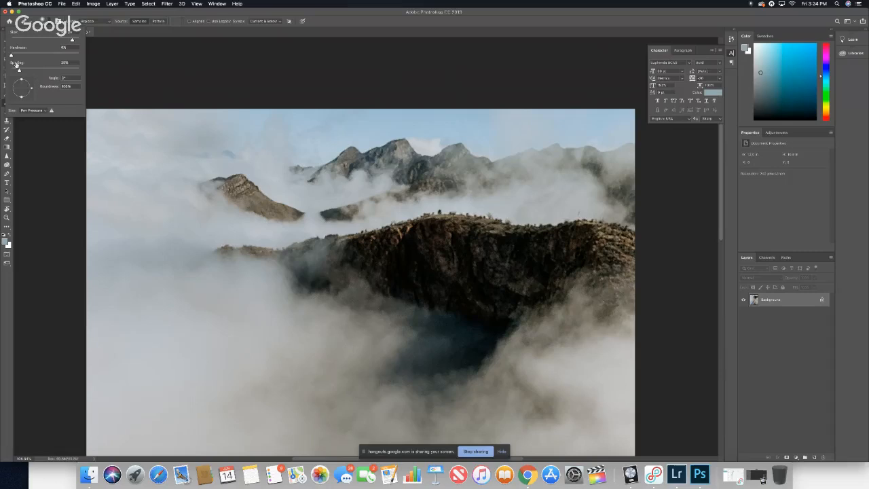
pyautogui.moveTo(12, 56); pyautogui.dragTo(34, 56)
pyautogui.keyDown('alt'); pyautogui.click(191, 131); pyautogui.keyUp('alt')
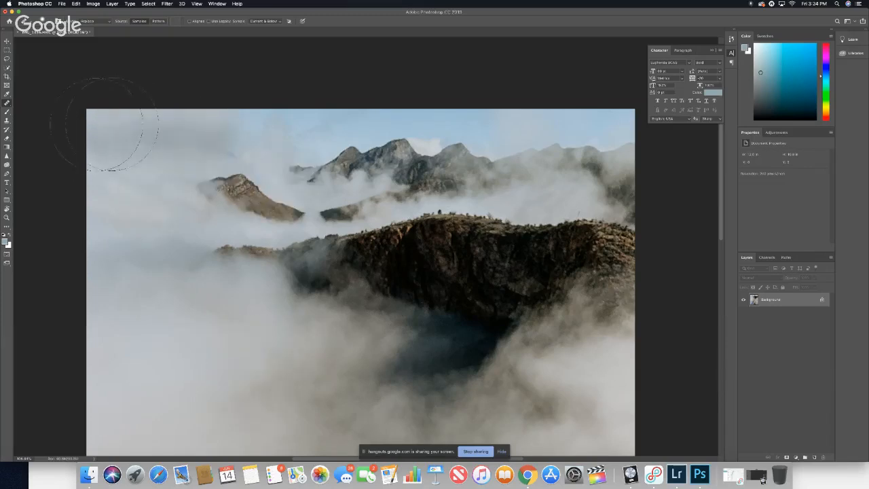
# Extend the cloud cover across the photo's upper-left sky with the Healing Brush, sampling the pale clouds below the small rocky peak.
pyautogui.scroll(-3, 215, 294)
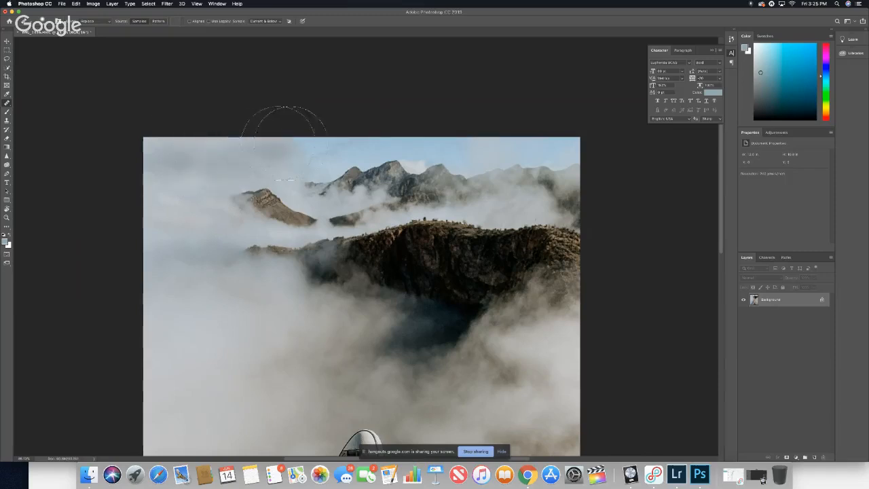
pyautogui.click(417, 234)
pyautogui.scroll(-3, 420, 231)
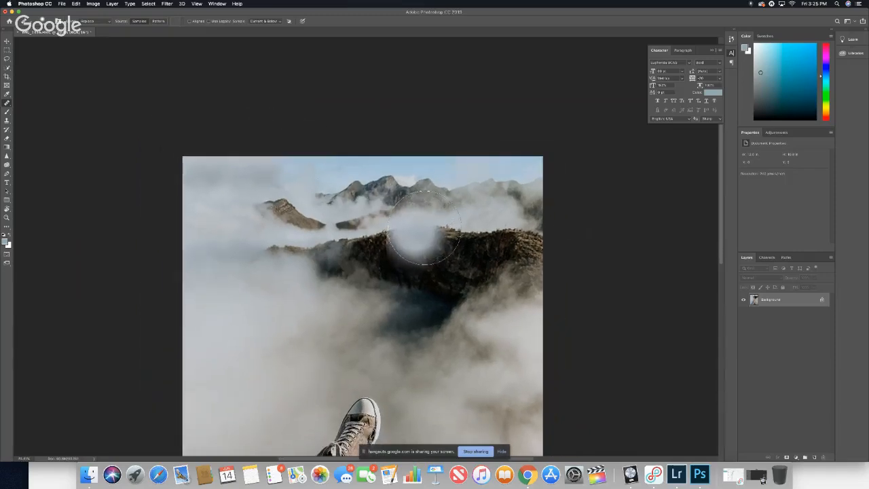
pyautogui.scroll(-5, 424, 224)
pyautogui.scroll(2, 598, 367)
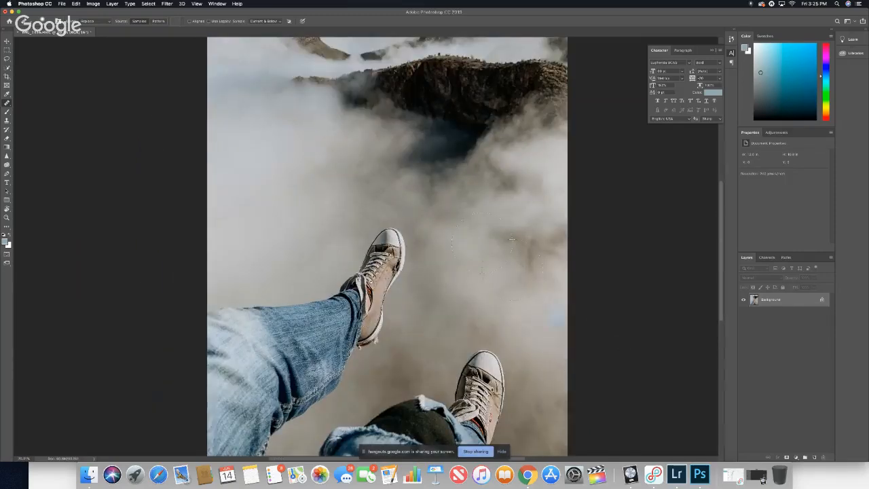
pyautogui.scroll(10, 454, 225)
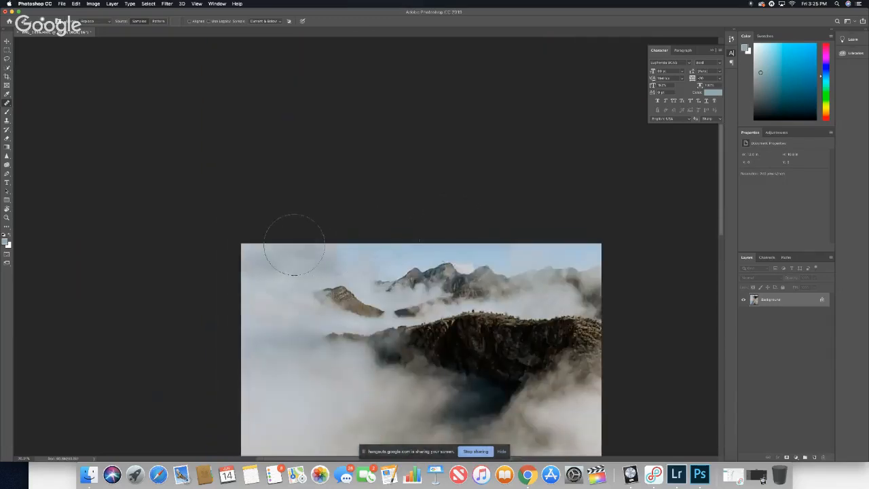
pyautogui.click(518, 309)
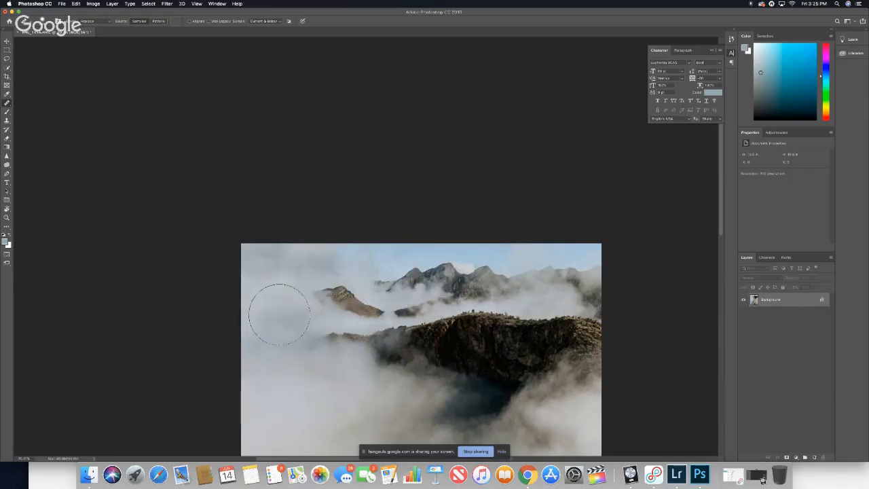
pyautogui.scroll(-5, 280, 314)
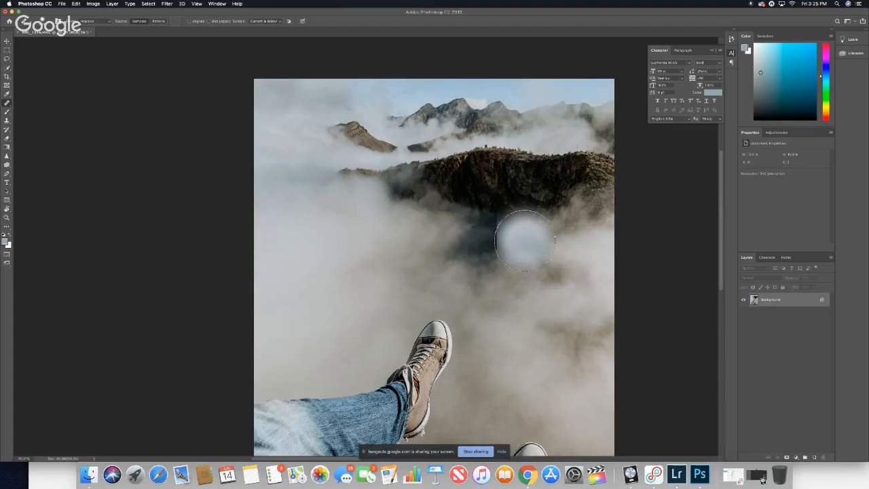
pyautogui.keyDown('alt'); pyautogui.click(299, 218); pyautogui.keyUp('alt')
pyautogui.click(292, 181)
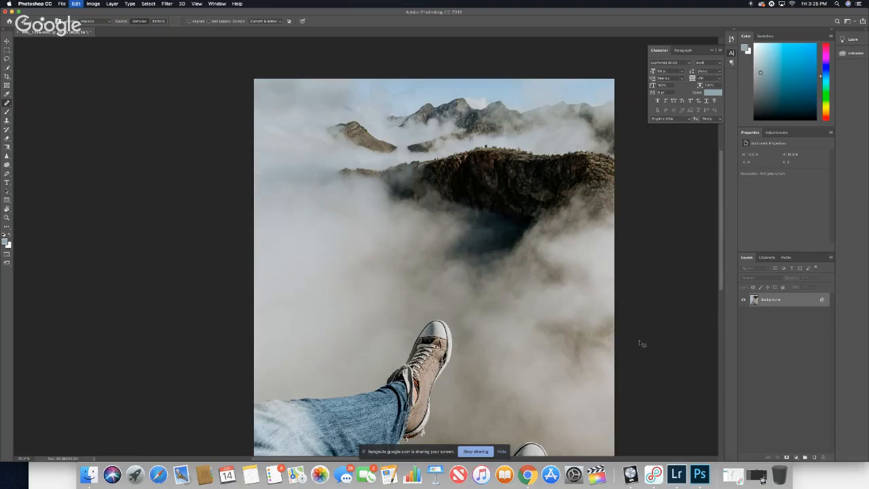
# Try covering the small rocky peak and the distant mountains with the sampled clouds, undoing the strokes.
pyautogui.click(354, 126)
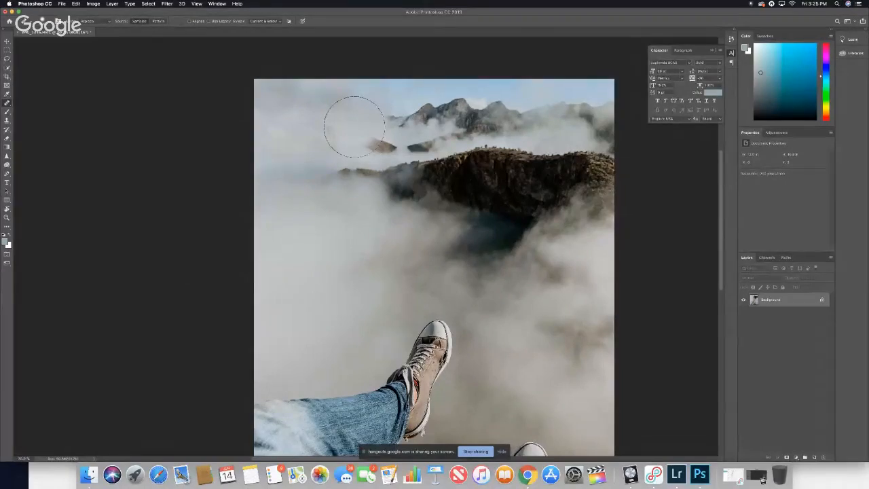
pyautogui.moveTo(354, 126); pyautogui.dragTo(295, 150)
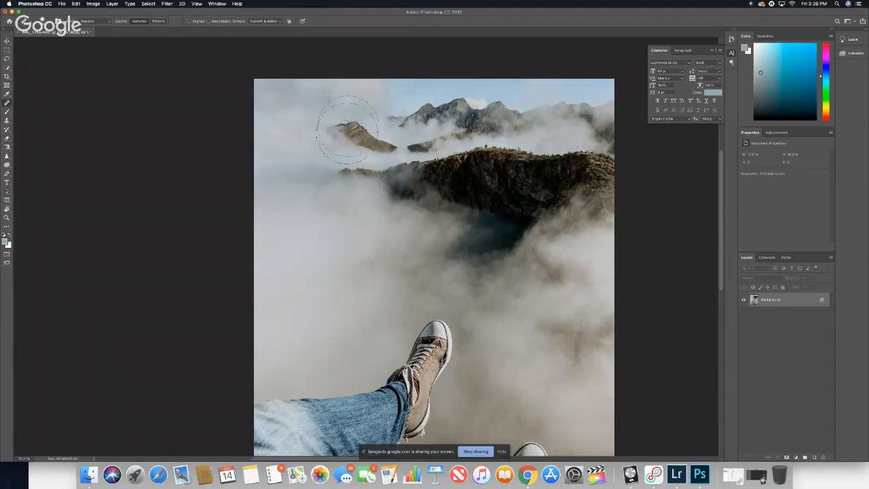
pyautogui.moveTo(350, 129); pyautogui.dragTo(347, 135)
pyautogui.press('super+z')
pyautogui.press('super+z')
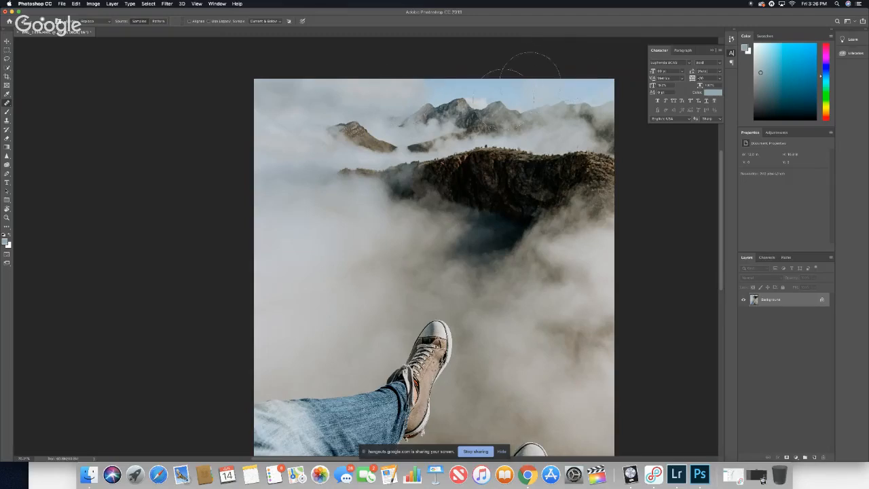
pyautogui.moveTo(469, 123); pyautogui.dragTo(436, 153)
pyautogui.press('super+z')
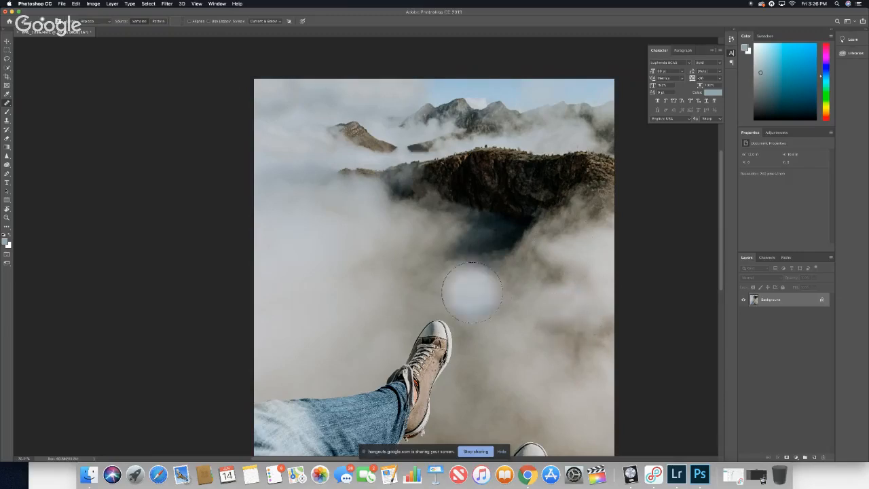
# Lighten the dark ridge with the Dodge tool in the Midtones range, adjusting the exposure between strokes.
pyautogui.scroll(-3, 472, 292)
pyautogui.scroll(-3, 472, 292)
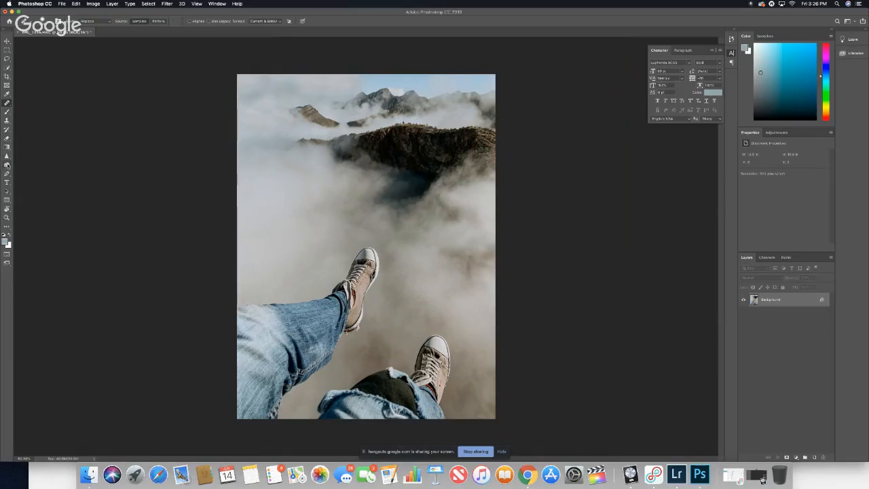
pyautogui.click(8, 165)
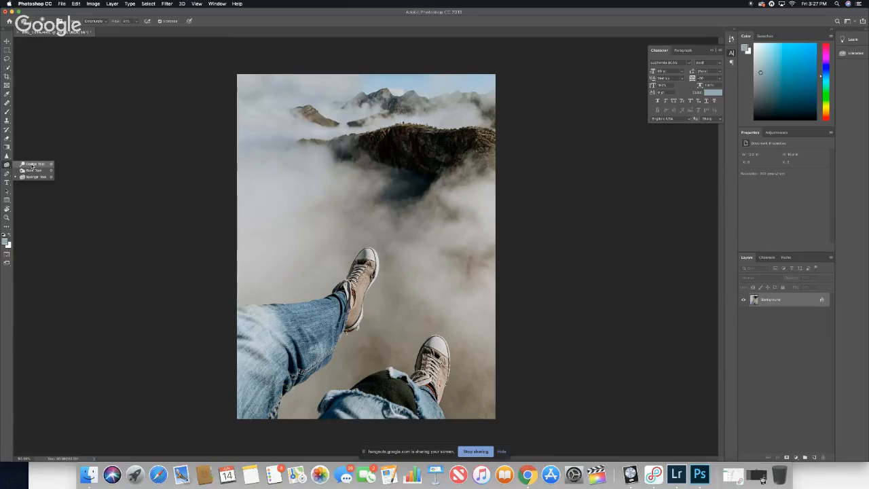
pyautogui.click(32, 165)
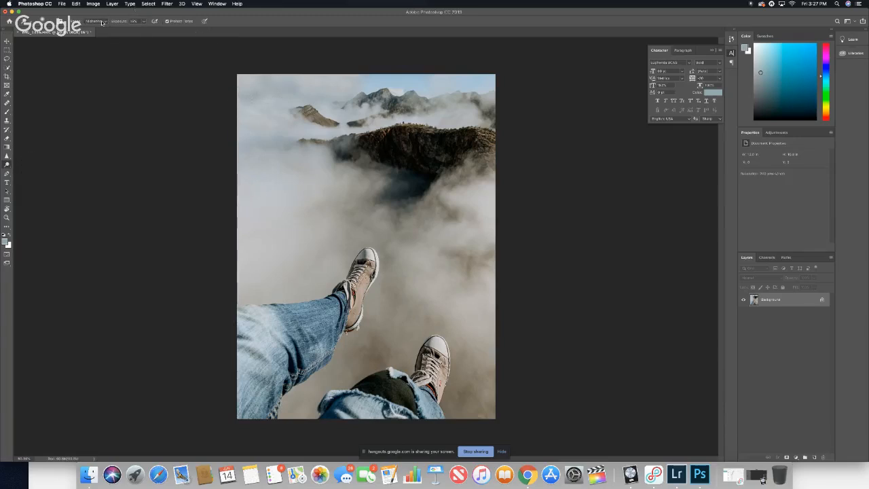
pyautogui.moveTo(406, 150)
pyautogui.mouseDown()
pyautogui.moveTo(388, 146)
pyautogui.moveTo(413, 161)
pyautogui.moveTo(373, 142)
pyautogui.moveTo(382, 142)
pyautogui.mouseUp()
pyautogui.click(133, 21)
pyautogui.moveTo(388, 146)
pyautogui.mouseDown()
pyautogui.moveTo(428, 149)
pyautogui.moveTo(400, 139)
pyautogui.moveTo(422, 161)
pyautogui.moveTo(436, 149)
pyautogui.moveTo(426, 136)
pyautogui.moveTo(447, 161)
pyautogui.moveTo(483, 164)
pyautogui.moveTo(428, 141)
pyautogui.moveTo(451, 163)
pyautogui.moveTo(489, 156)
pyautogui.mouseUp()
# Set the Dodge tool's range to Shadows, raise its exposure, and lighten the dark cliff face below the ridge.
pyautogui.scroll(3, 489, 156)
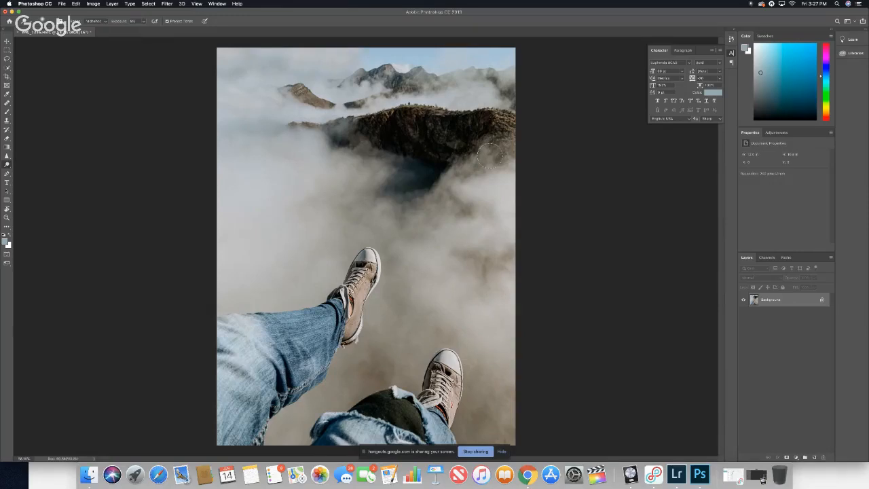
pyautogui.click(99, 21)
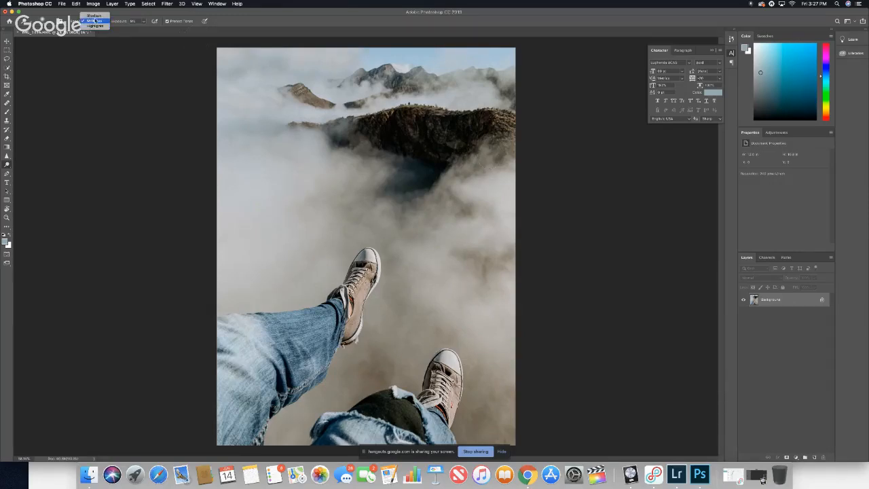
pyautogui.click(94, 15)
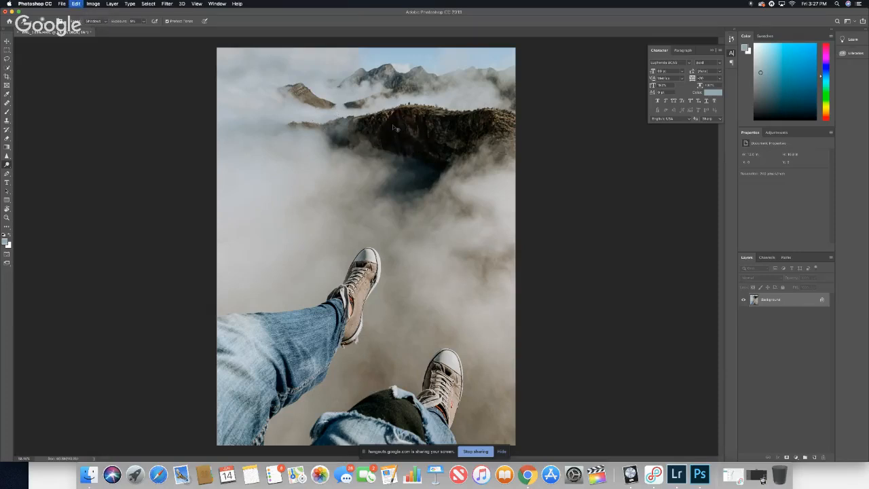
pyautogui.doubleClick(139, 22)
pyautogui.scroll(8, 136, 21)
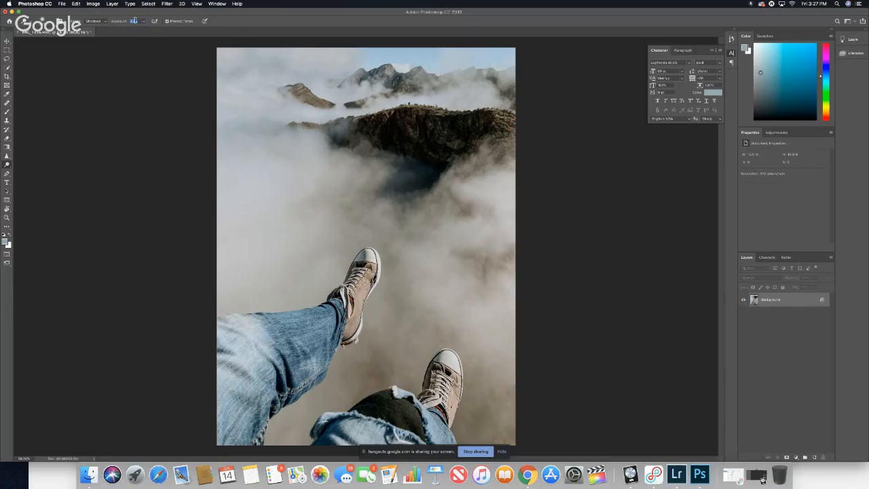
pyautogui.click(353, 148)
pyautogui.moveTo(388, 146)
pyautogui.mouseDown()
pyautogui.moveTo(388, 127)
pyautogui.moveTo(399, 139)
pyautogui.moveTo(397, 126)
pyautogui.mouseUp()
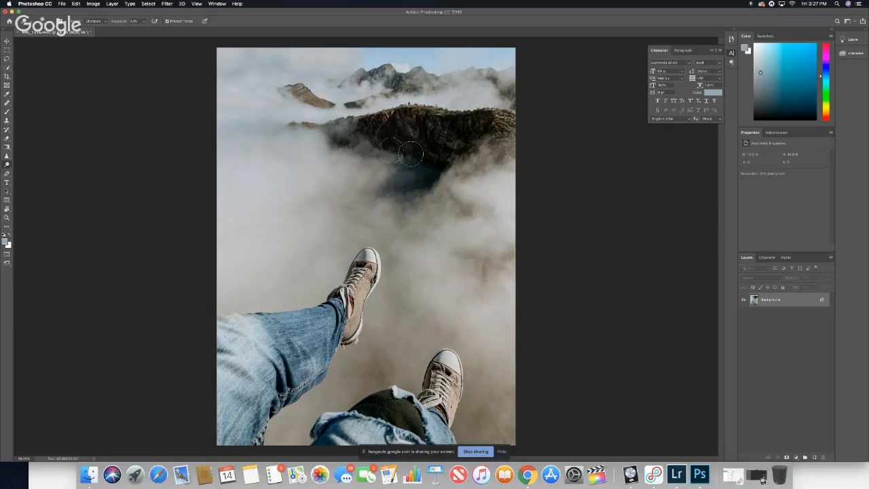
pyautogui.moveTo(398, 146); pyautogui.dragTo(435, 151)
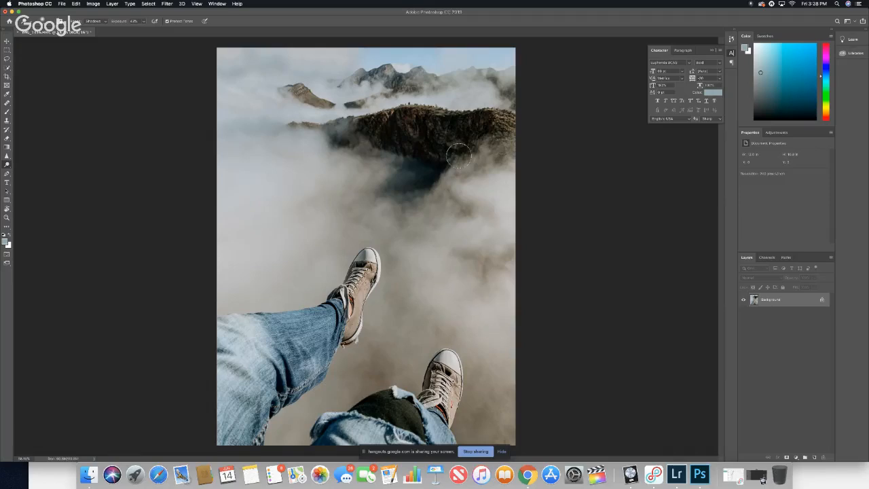
# Dodge the ridge's right end and central cliff face with the range set to Midtones and the exposure at 10%.
pyautogui.click(103, 22)
pyautogui.click(95, 25)
pyautogui.scroll(-1, 462, 100)
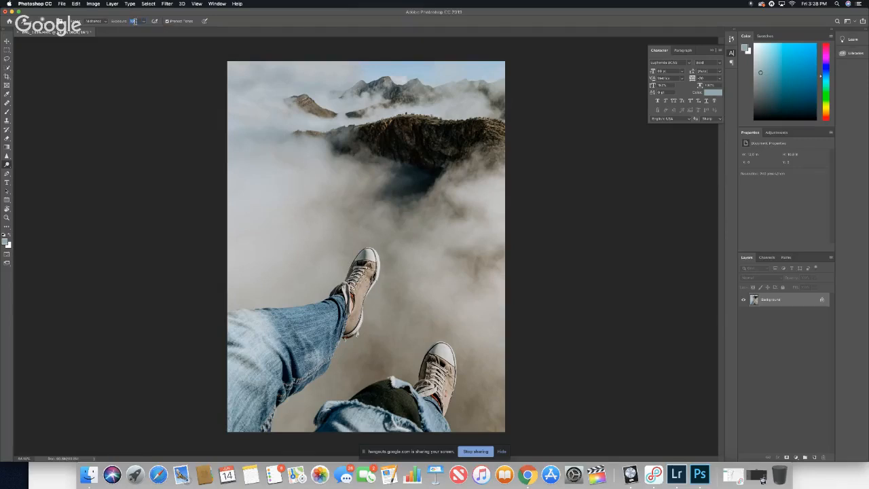
pyautogui.write('10')
pyautogui.moveTo(479, 139)
pyautogui.mouseDown()
pyautogui.moveTo(504, 131)
pyautogui.moveTo(508, 153)
pyautogui.moveTo(507, 127)
pyautogui.mouseUp()
pyautogui.moveTo(418, 127); pyautogui.dragTo(415, 125)
pyautogui.press('super+plus')
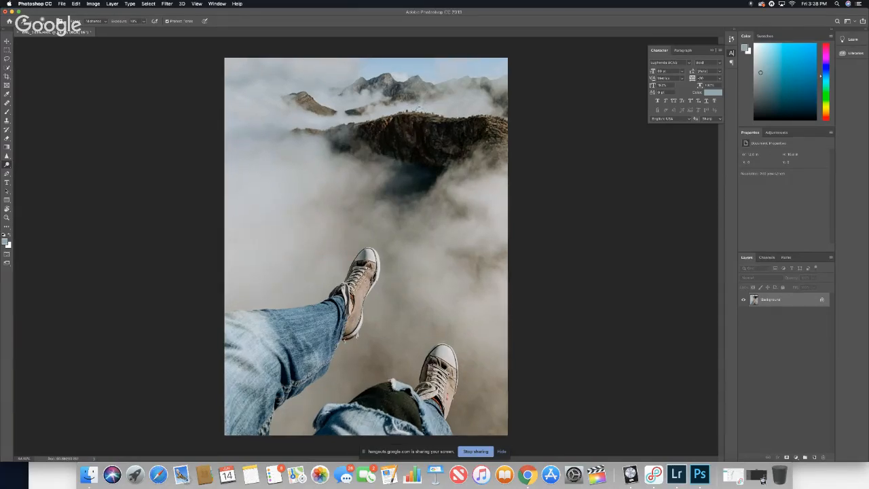
pyautogui.press('super+plus')
pyautogui.press('super+plus')
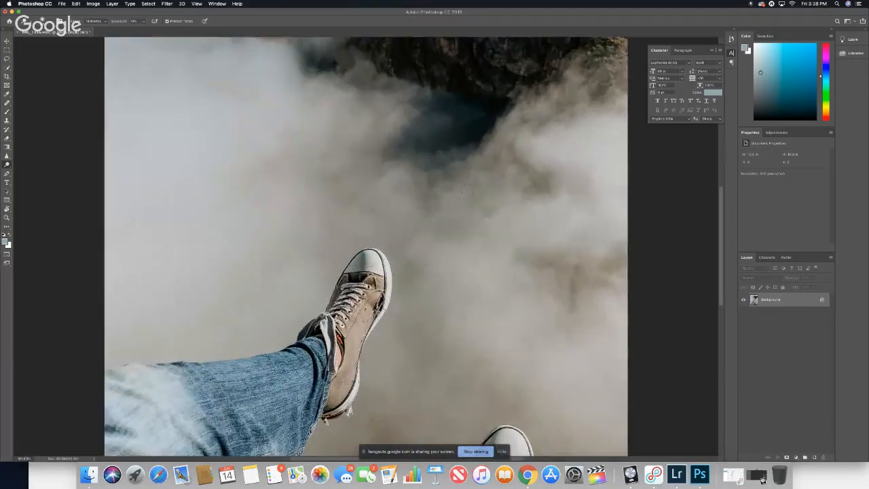
pyautogui.press('super+minus')
pyautogui.press('super+minus')
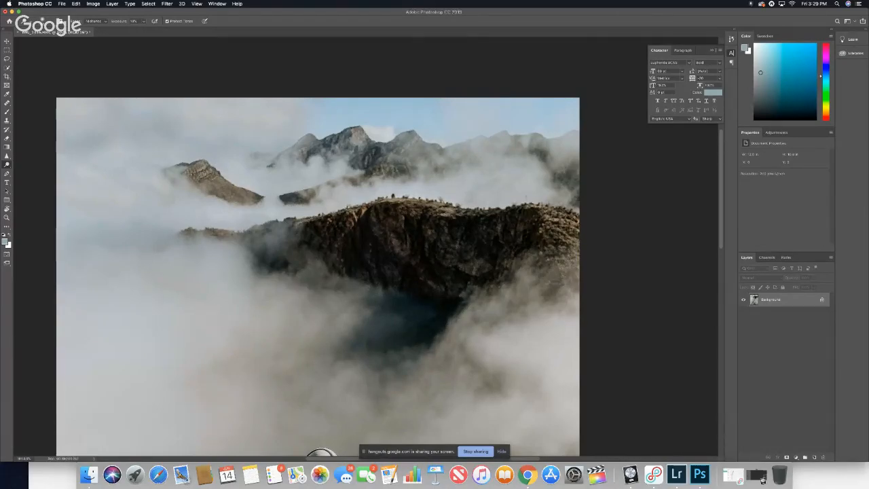
# Examine the retouched clouds, dodged ridge and sneakers both in the whole photo and close up.
pyautogui.press('super+minus')
pyautogui.press('super+minus')
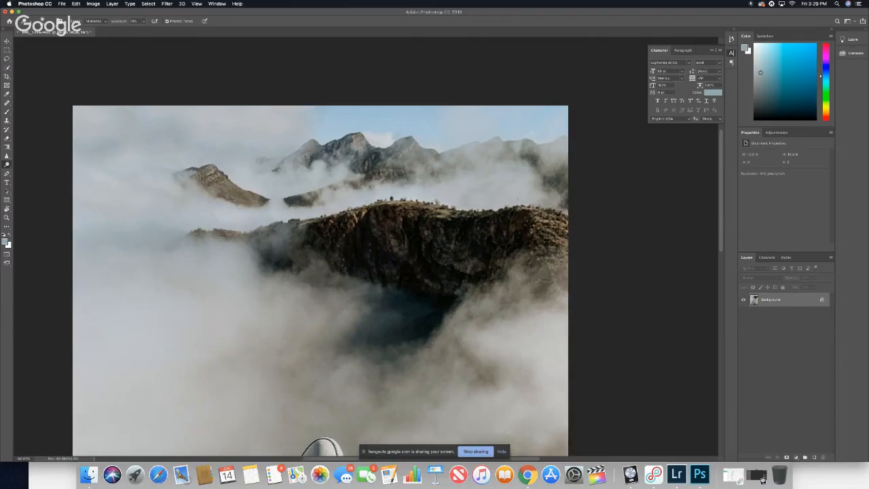
pyautogui.press('super+0')
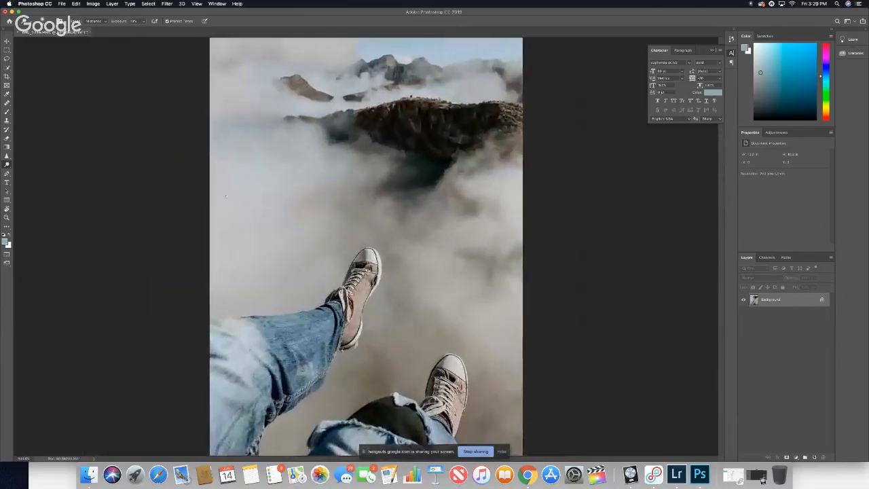
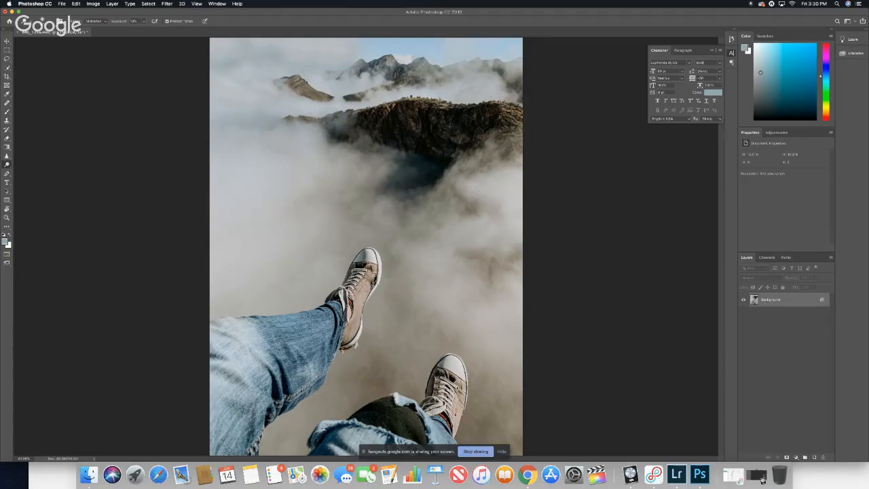
pyautogui.scroll(5, 367, 255)
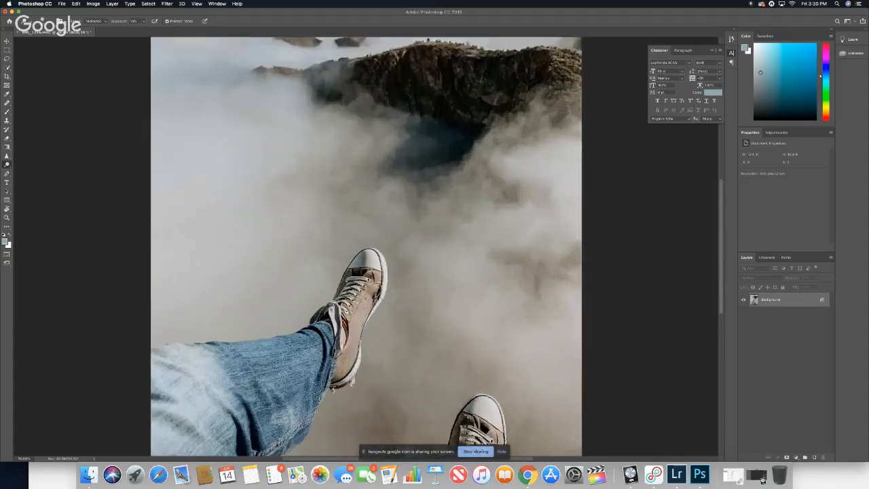
pyautogui.scroll(-5, 362, 229)
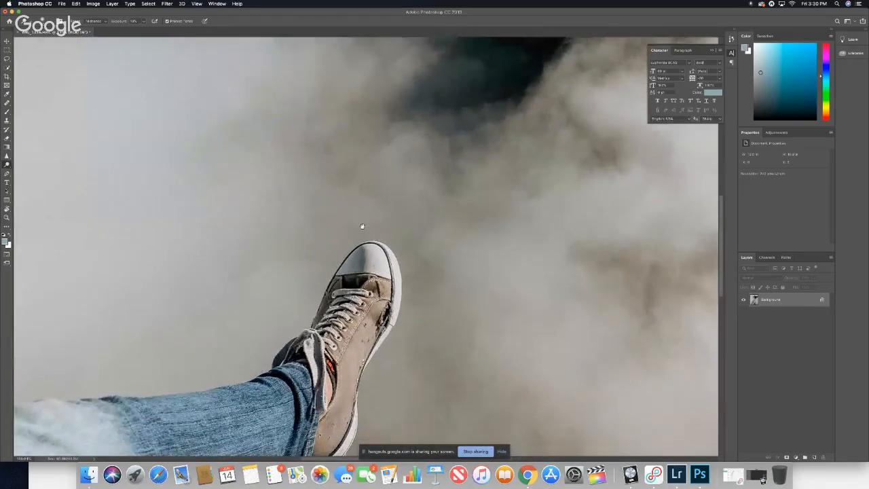
pyautogui.scroll(5, 367, 255)
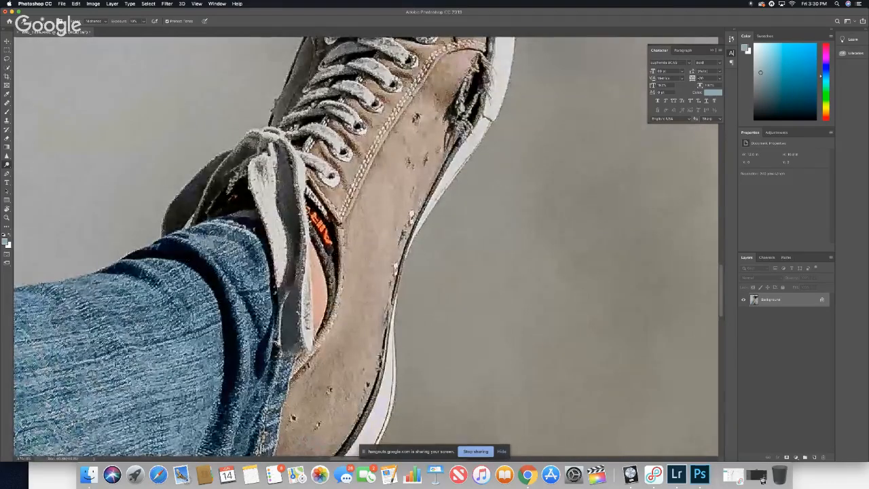
pyautogui.scroll(-5, 351, 329)
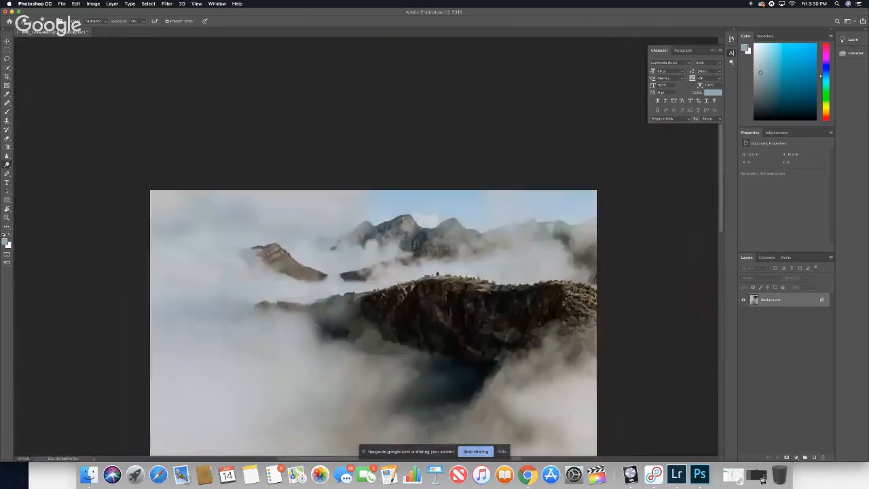
pyautogui.scroll(3, 379, 299)
pyautogui.scroll(-4, 378, 298)
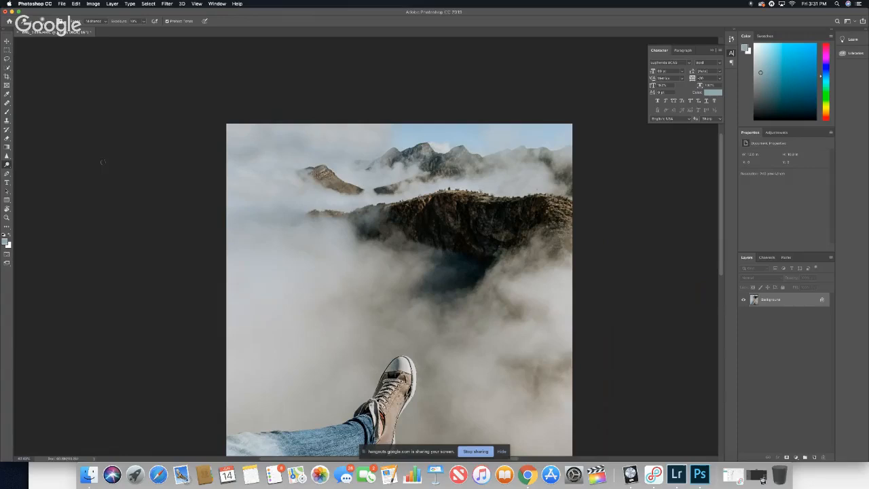
# Switch to the Sponge tool, set its mode to Saturate and adjust its flow.
pyautogui.click(7, 165)
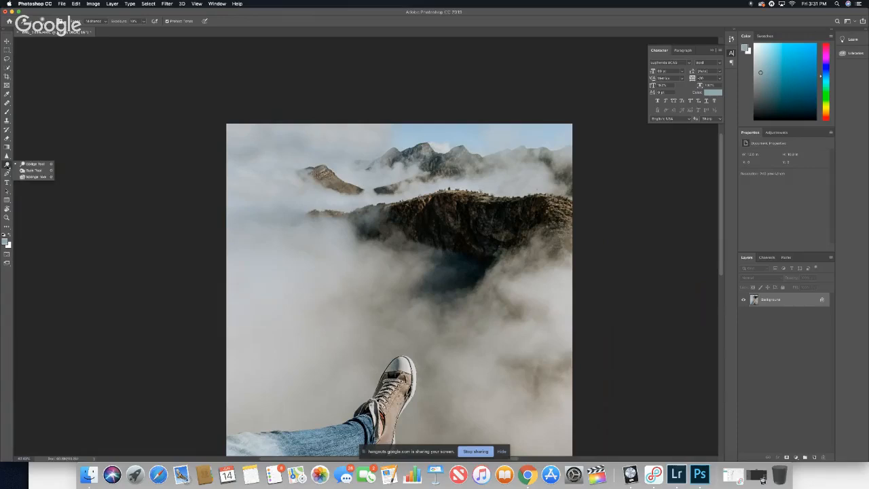
pyautogui.click(27, 176)
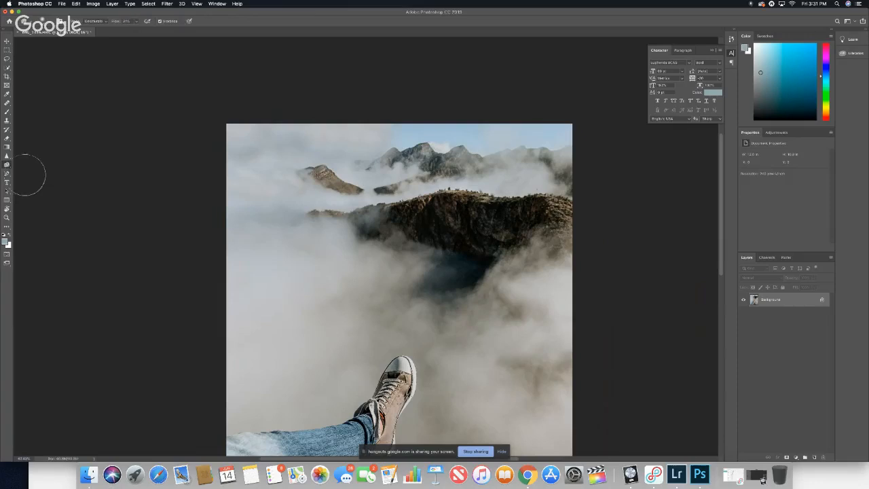
pyautogui.click(103, 24)
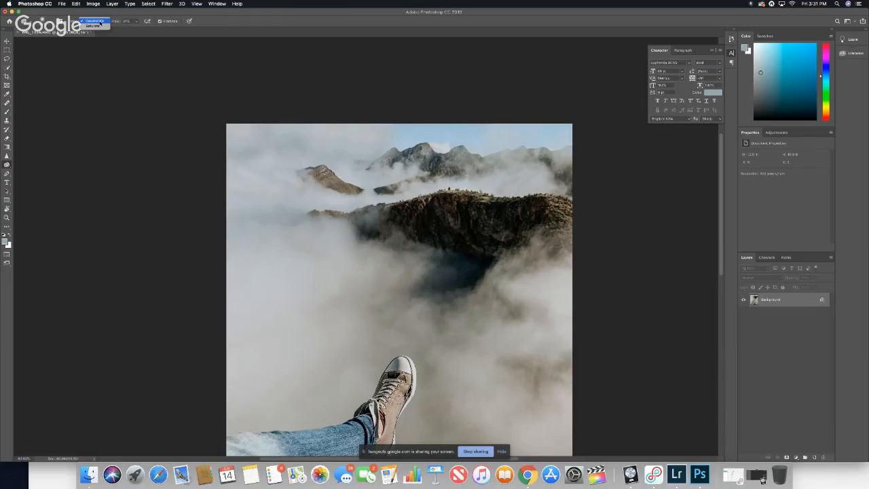
pyautogui.click(100, 22)
pyautogui.click(95, 26)
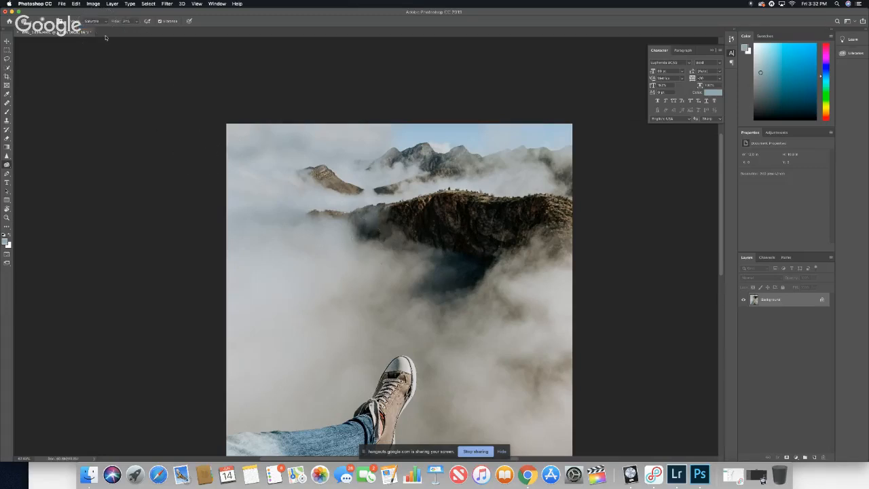
pyautogui.click(129, 21)
pyautogui.click(132, 21)
# Saturate the dark ridge's rock face and grassy crest with the Sponge tool, checking the color against the whole photo.
pyautogui.moveTo(459, 229); pyautogui.dragTo(422, 235)
pyautogui.press('super+equal')
pyautogui.press('super+equal')
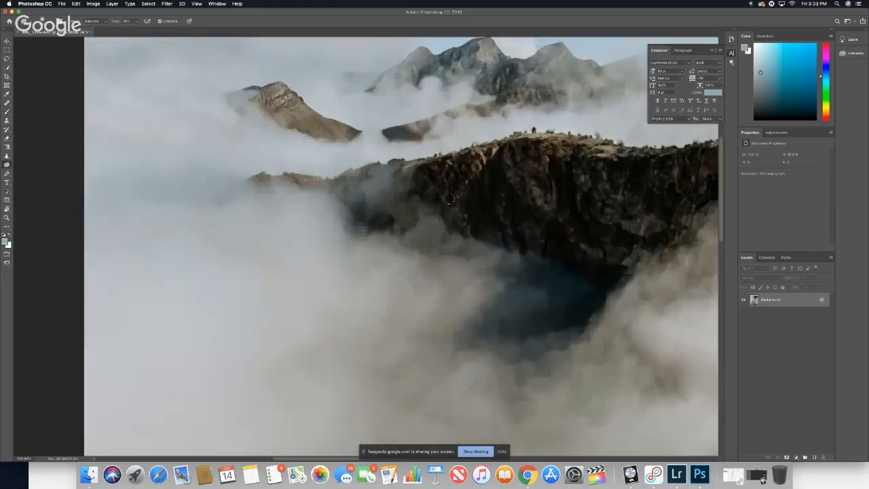
pyautogui.moveTo(575, 142)
pyautogui.mouseDown()
pyautogui.moveTo(500, 184)
pyautogui.moveTo(460, 242)
pyautogui.moveTo(396, 254)
pyautogui.mouseUp()
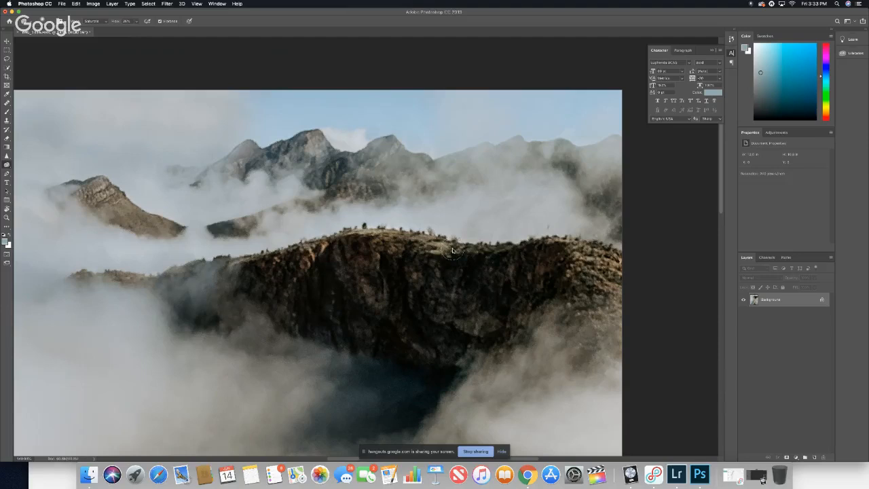
pyautogui.moveTo(452, 250); pyautogui.dragTo(452, 250)
pyautogui.scroll(-3, 360, 265)
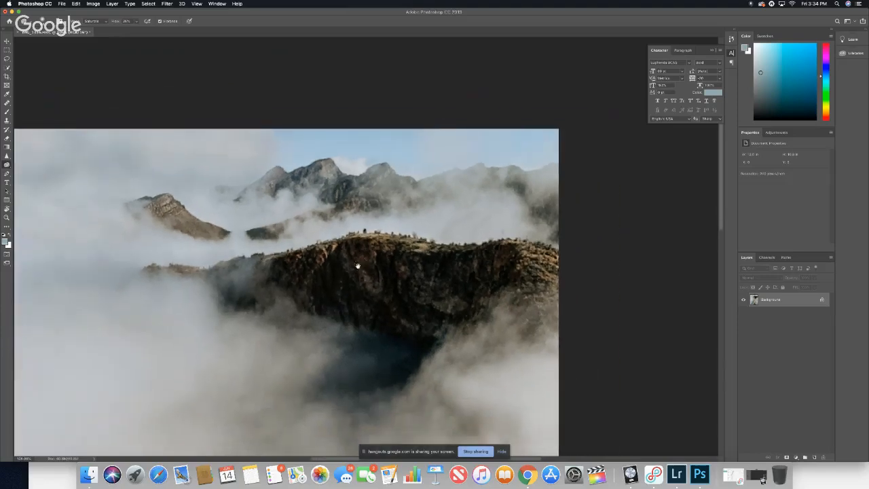
pyautogui.moveTo(353, 267); pyautogui.dragTo(450, 216)
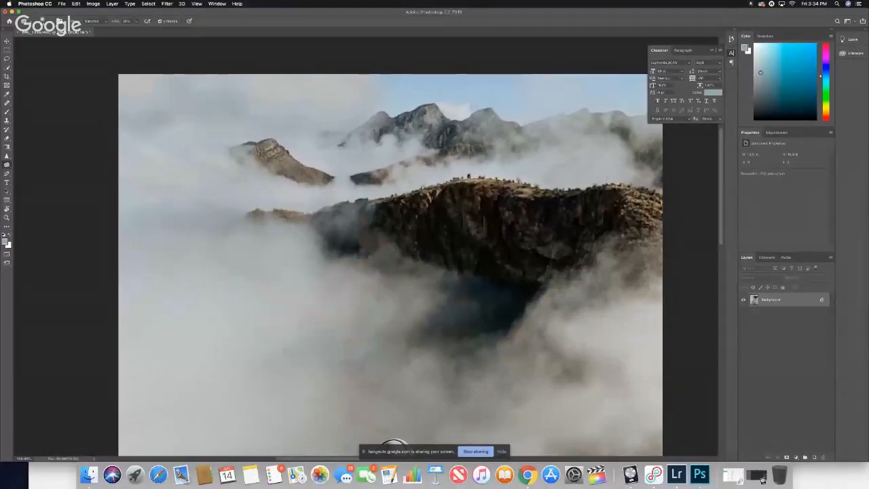
pyautogui.scroll(-3, 665, 263)
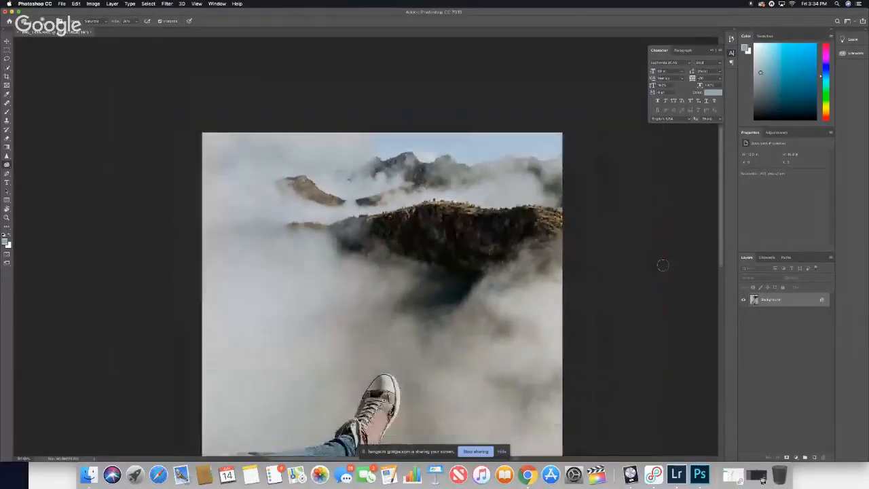
pyautogui.scroll(-5, 631, 276)
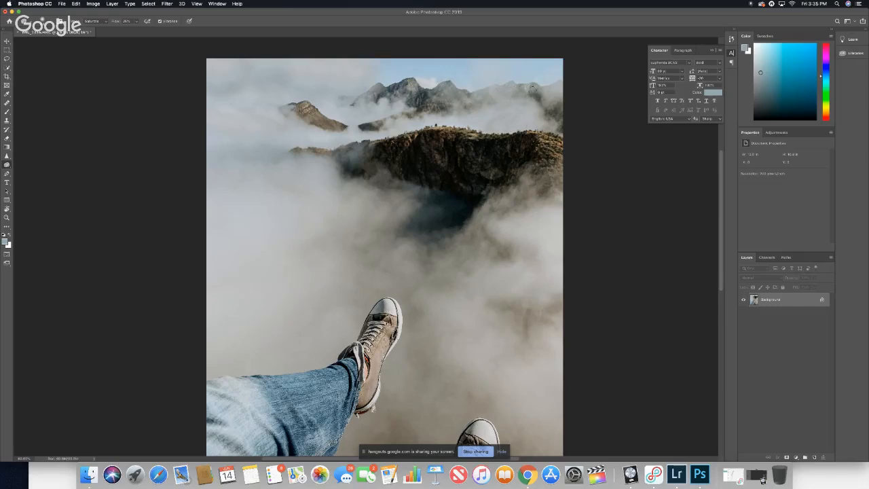
pyautogui.press('super+equal')
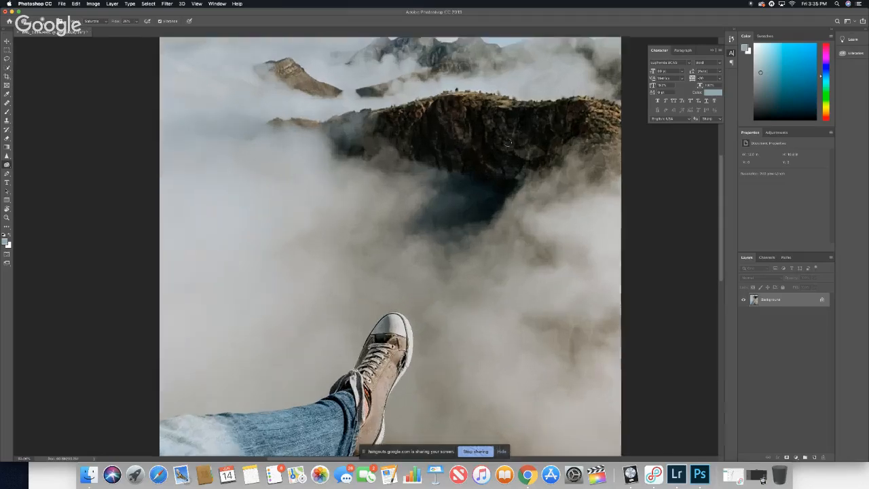
pyautogui.moveTo(536, 143)
pyautogui.mouseDown()
pyautogui.moveTo(314, 278)
pyautogui.moveTo(387, 283)
pyautogui.mouseUp()
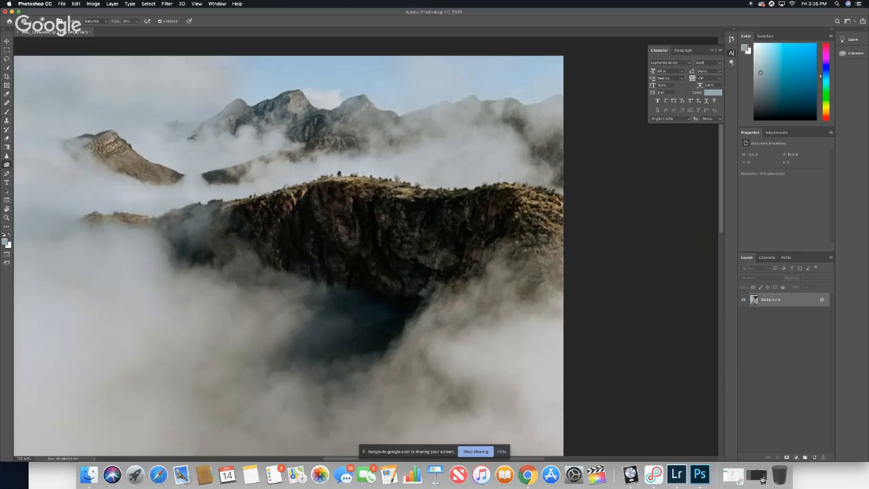
pyautogui.moveTo(209, 146); pyautogui.dragTo(322, 193)
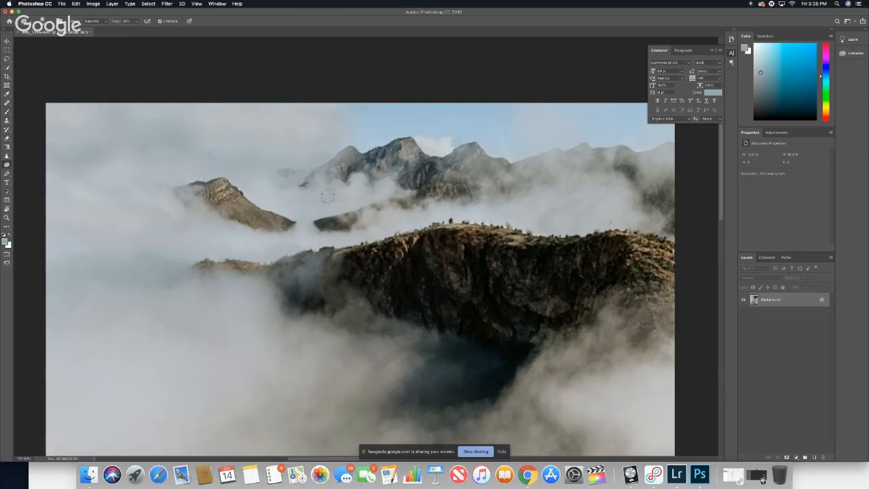
# Set the Sponge tool's mode to Desaturate and raise its flow for work on the clouds near the small rocky peak.
pyautogui.click(105, 22)
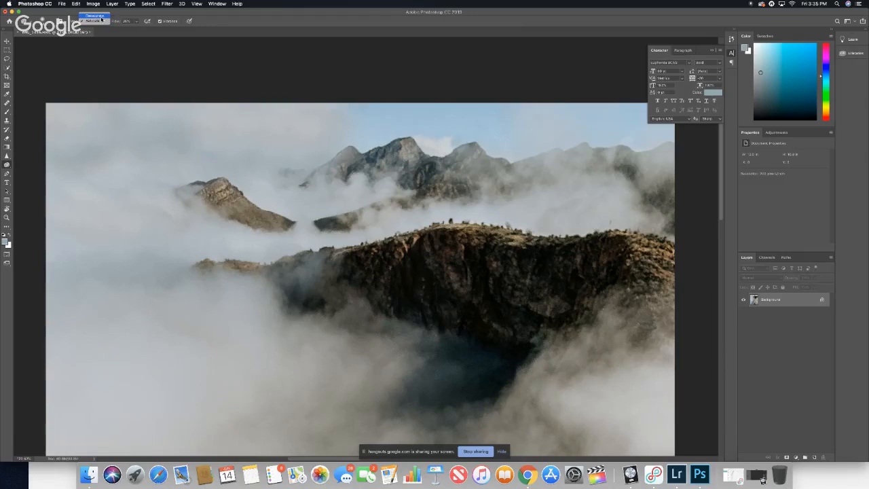
pyautogui.click(95, 15)
pyautogui.press('super+minus')
pyautogui.press('super+minus')
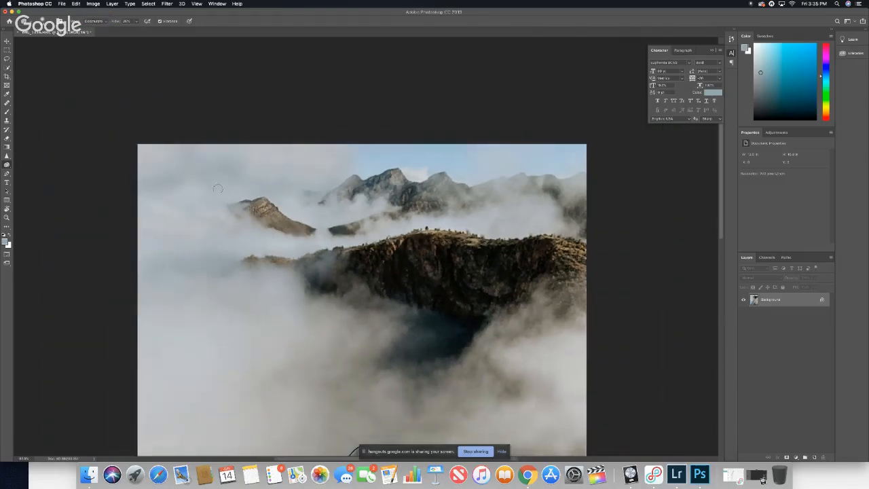
pyautogui.scroll(-3, 228, 195)
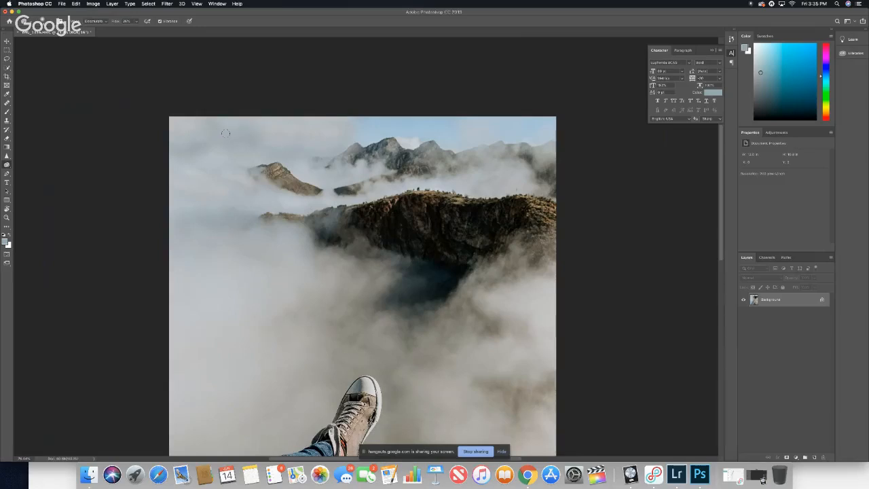
pyautogui.press('super+plus')
pyautogui.press('super+plus')
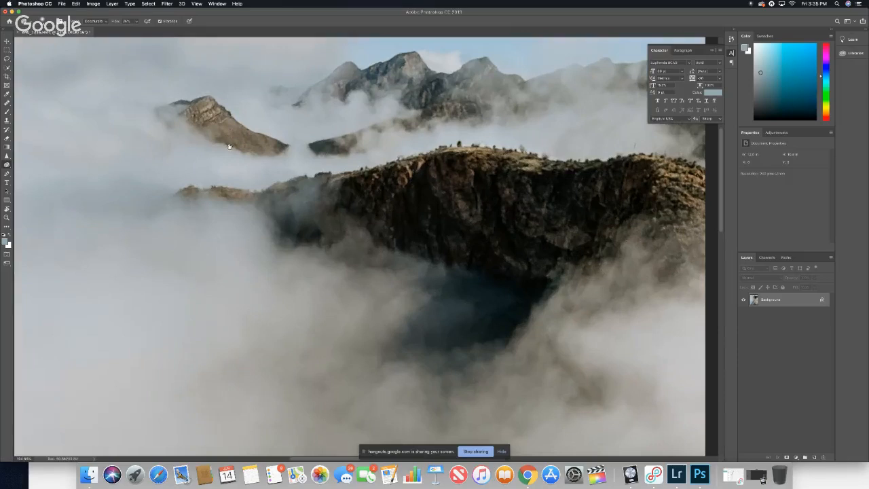
pyautogui.moveTo(227, 146); pyautogui.dragTo(316, 279)
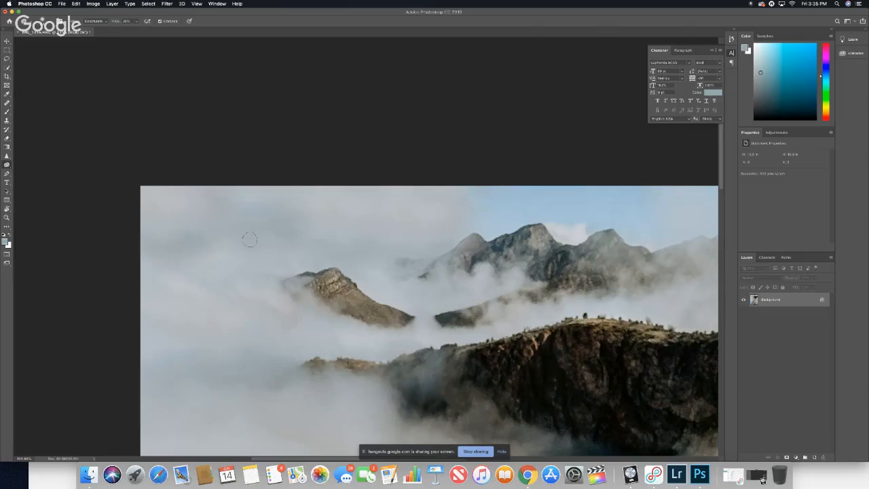
pyautogui.press('super+plus')
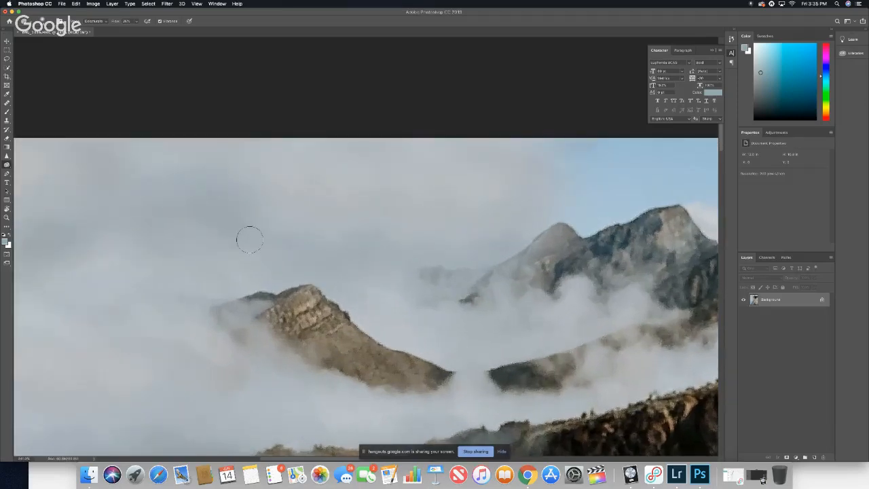
pyautogui.click(138, 22)
pyautogui.moveTo(136, 29); pyautogui.dragTo(133, 33)
# Desaturate the clouds above and around the small rocky peak with a larger Sponge brush.
pyautogui.moveTo(140, 171); pyautogui.dragTo(229, 171)
pyautogui.press('super+minus')
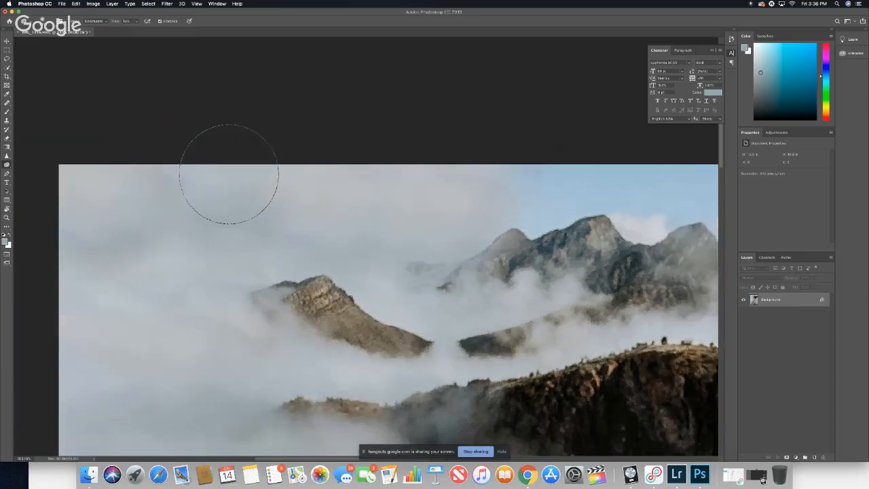
pyautogui.moveTo(239, 208); pyautogui.dragTo(256, 124)
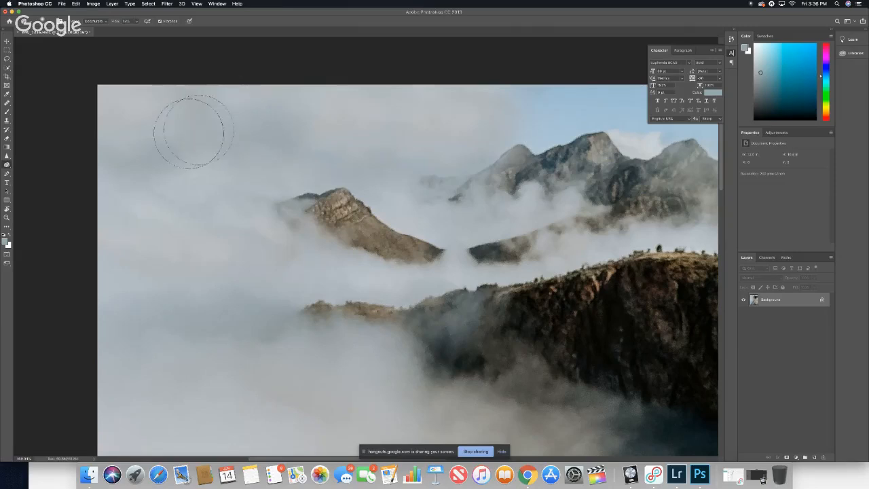
pyautogui.scroll(-2, 458, 136)
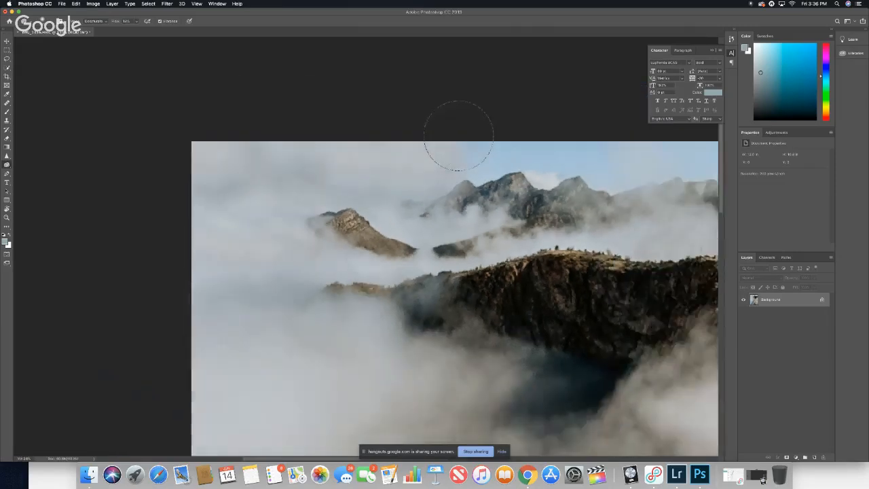
pyautogui.moveTo(471, 294)
pyautogui.mouseDown()
pyautogui.moveTo(470, 190)
pyautogui.moveTo(458, 225)
pyautogui.mouseUp()
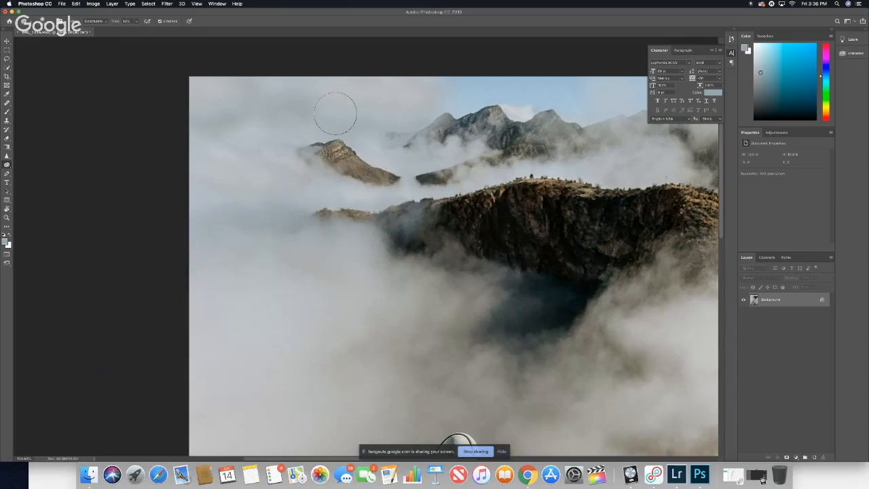
pyautogui.moveTo(335, 113); pyautogui.dragTo(354, 147)
# Switch to the Healing Brush tool for work on the upper part of the photo.
pyautogui.press('super+minus')
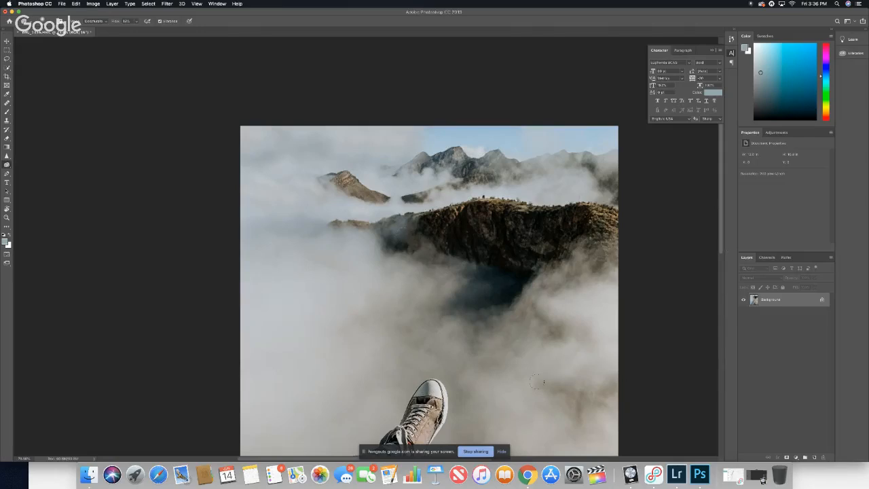
pyautogui.scroll(-10, 536, 382)
pyautogui.scroll(10, 536, 382)
pyautogui.hscroll(3, 537, 381)
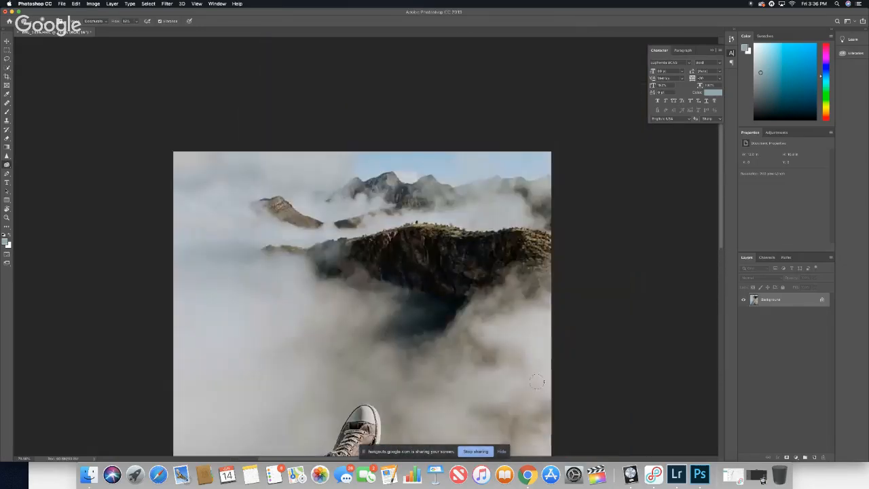
pyautogui.scroll(5, 537, 381)
pyautogui.hscroll(1, 537, 382)
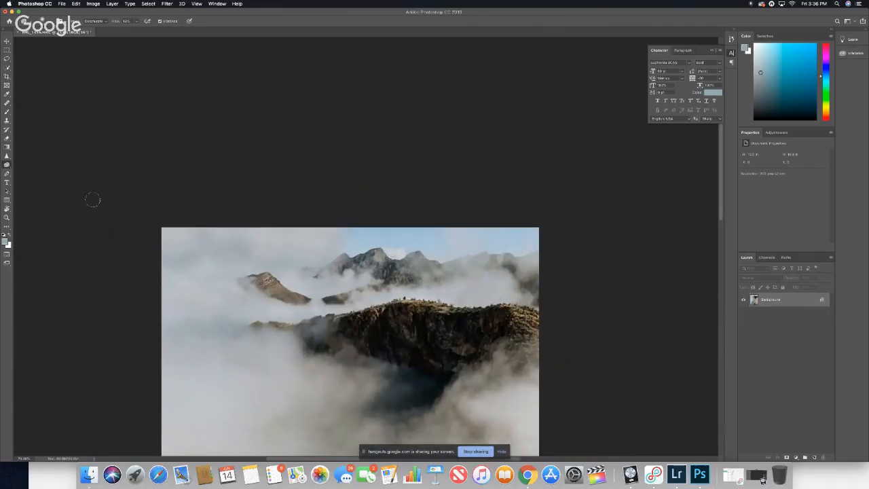
pyautogui.click(7, 104)
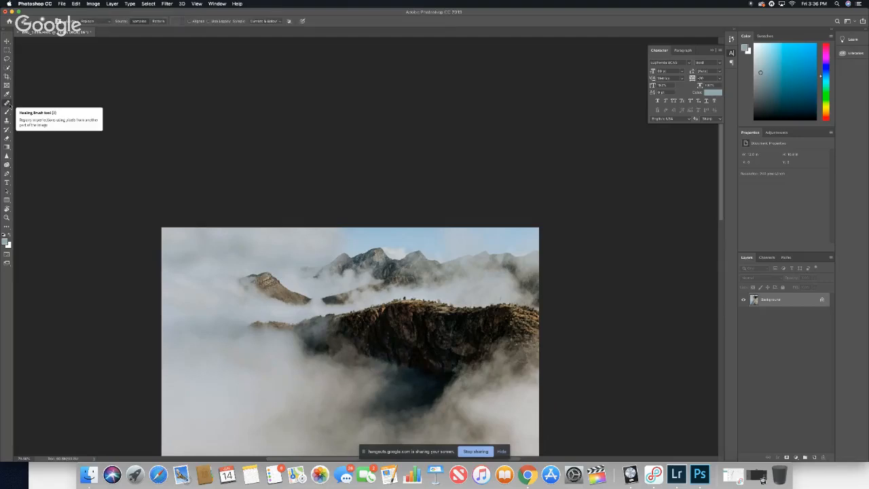
pyautogui.rightClick(9, 105)
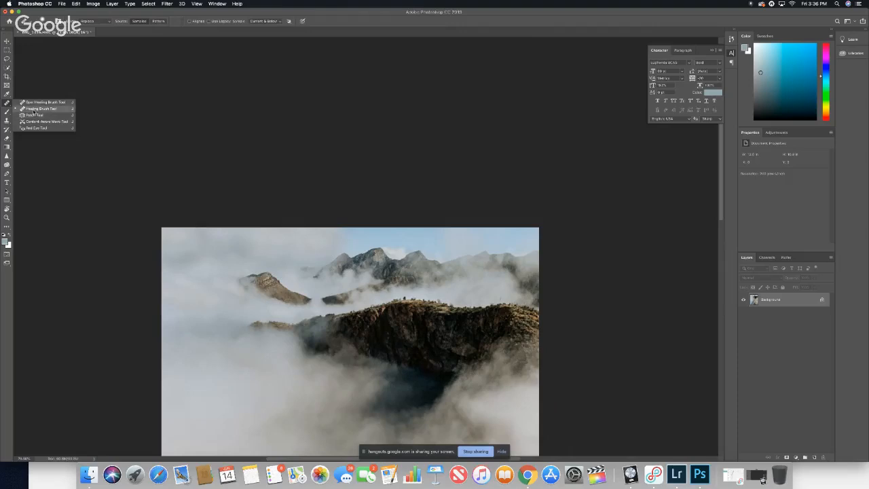
pyautogui.click(36, 109)
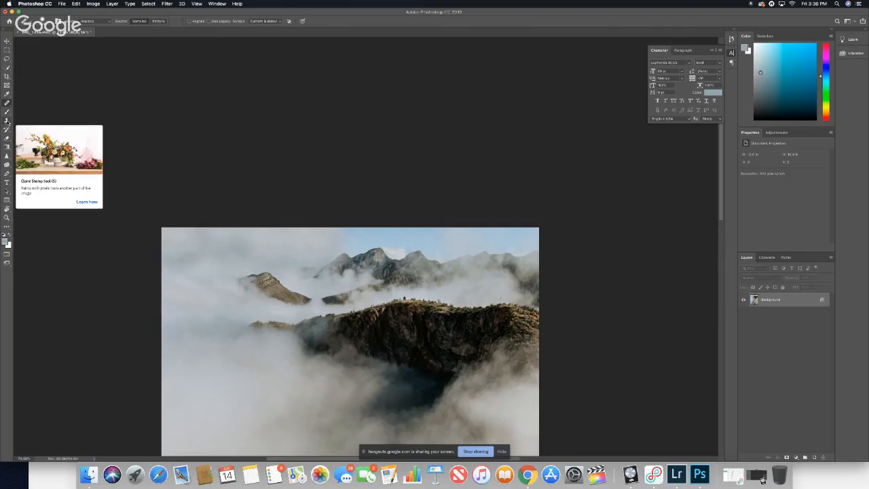
# Try cloning sampled cloud over the far peaks and the dark ridge's crest with the Clone Stamp tool.
pyautogui.click(8, 121)
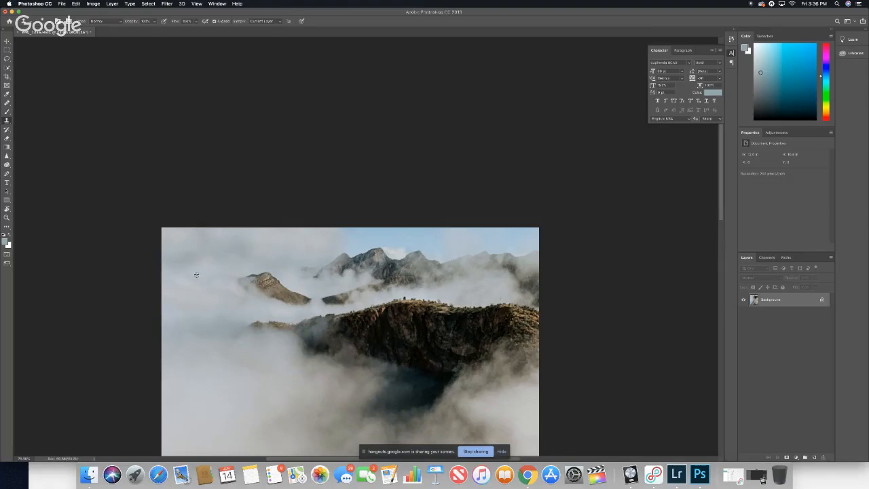
pyautogui.keyDown('alt'); pyautogui.click(197, 273); pyautogui.keyUp('alt')
pyautogui.keyDown('alt'); pyautogui.click(341, 231); pyautogui.keyUp('alt')
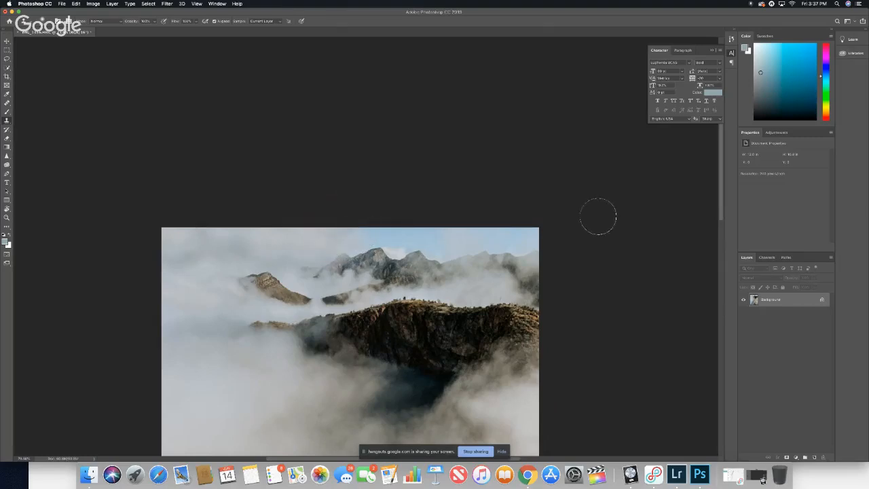
pyautogui.moveTo(360, 258); pyautogui.dragTo(392, 243)
pyautogui.press('super+z')
pyautogui.moveTo(348, 281); pyautogui.dragTo(383, 276)
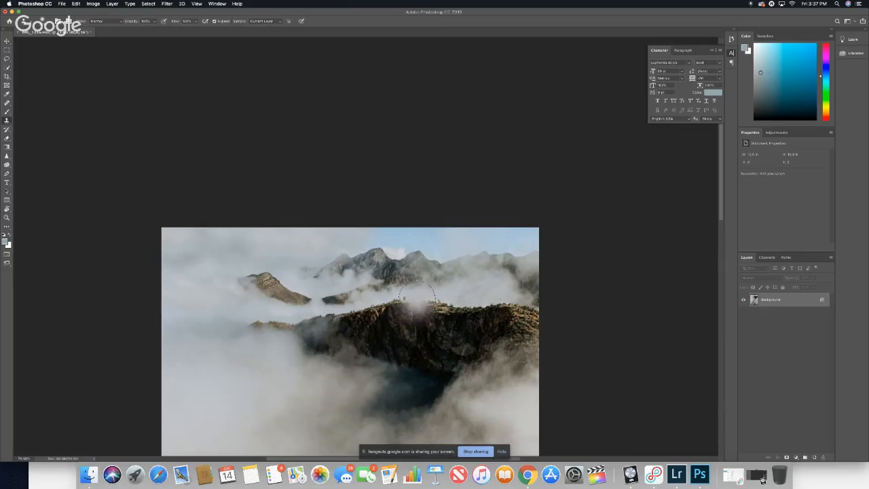
# Return to the Healing Brush tool in place of the Clone Stamp.
pyautogui.scroll(-3, 467, 329)
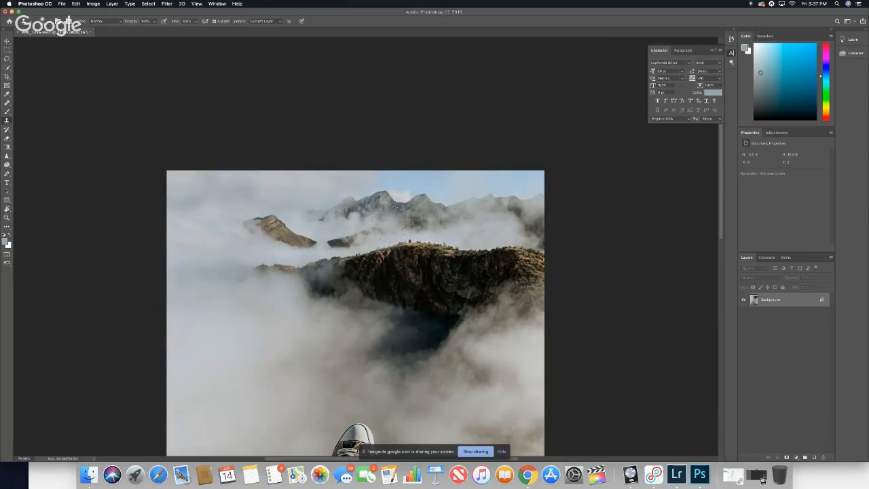
pyautogui.scroll(-3, 384, 241)
pyautogui.hscroll(-1, 384, 241)
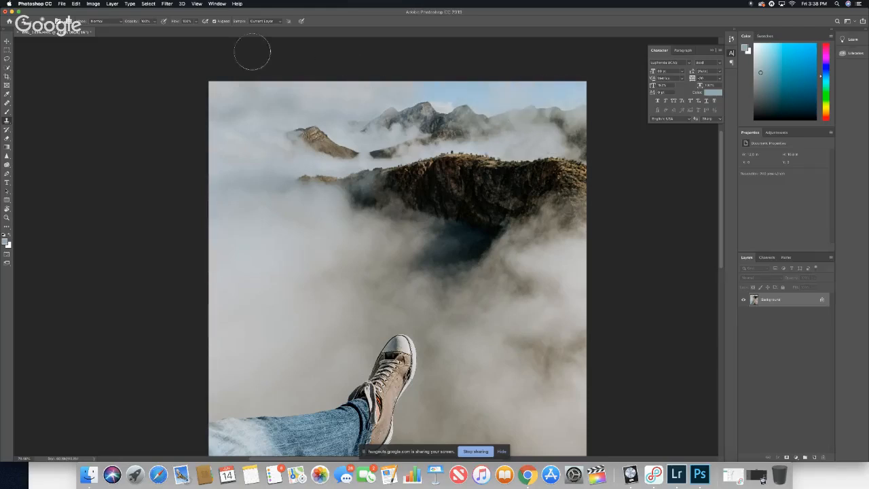
pyautogui.click(7, 103)
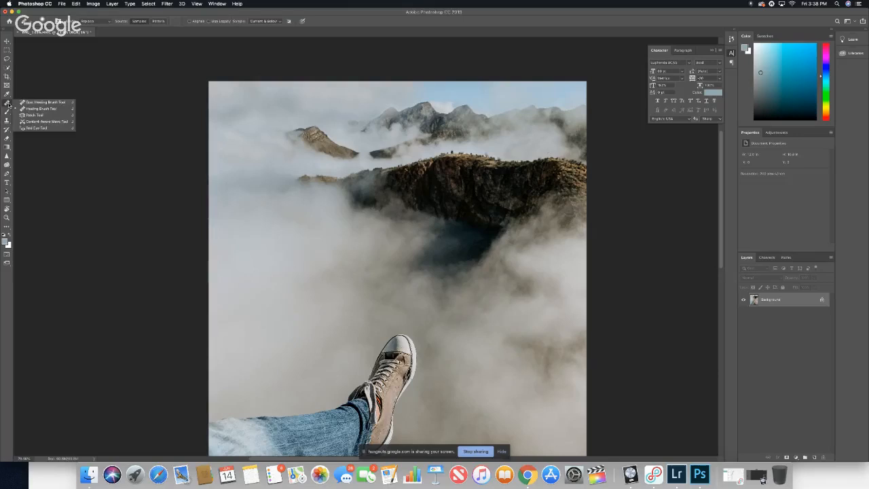
pyautogui.click(34, 107)
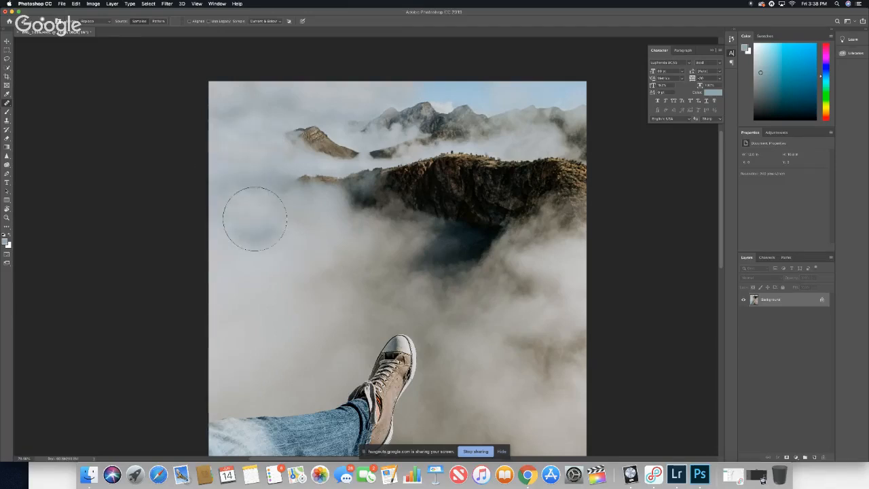
# Try covering the small rocky peak with sampled cloud using the Healing Brush, and undo the stroke.
pyautogui.click(343, 203)
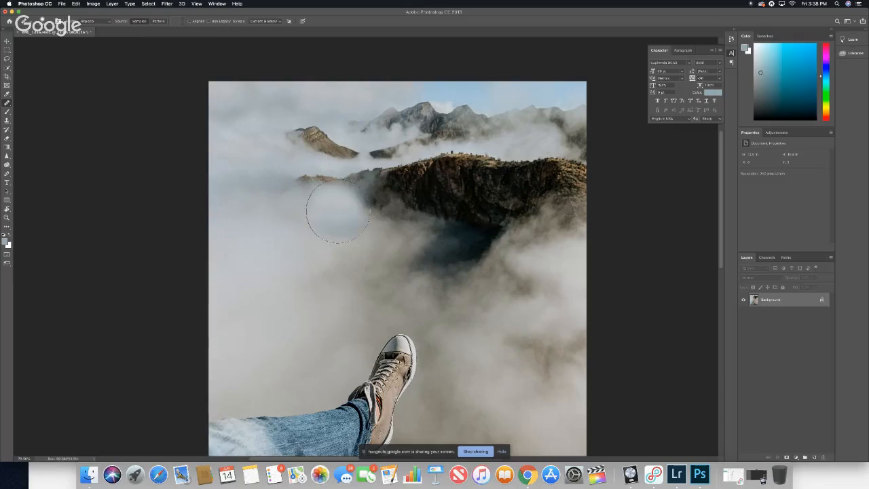
pyautogui.click(337, 156)
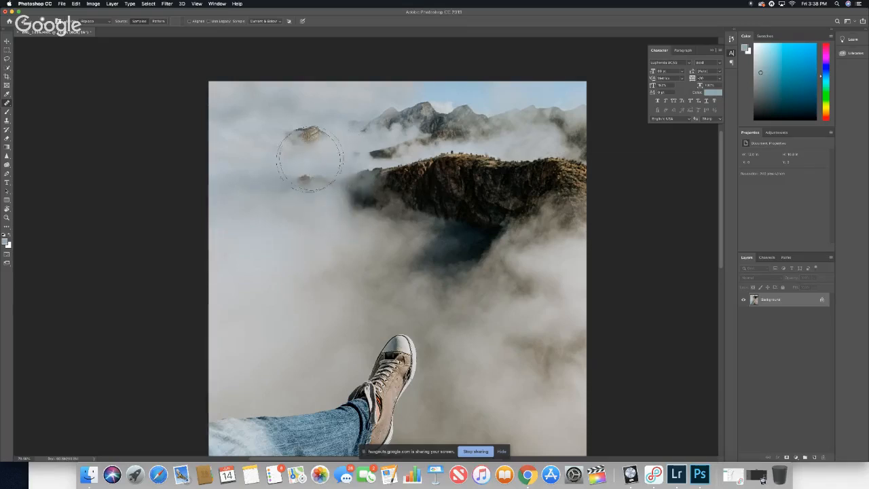
pyautogui.press('super+z')
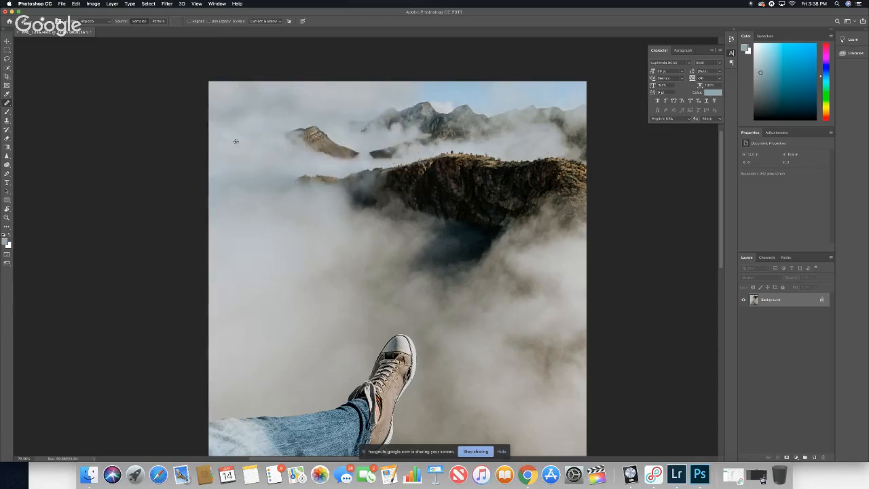
# Lower the Healing Brush's hardness and try it on the clouds between the small rocky peak and the far mountains.
pyautogui.moveTo(236, 141); pyautogui.dragTo(208, 143)
pyautogui.click(30, 21)
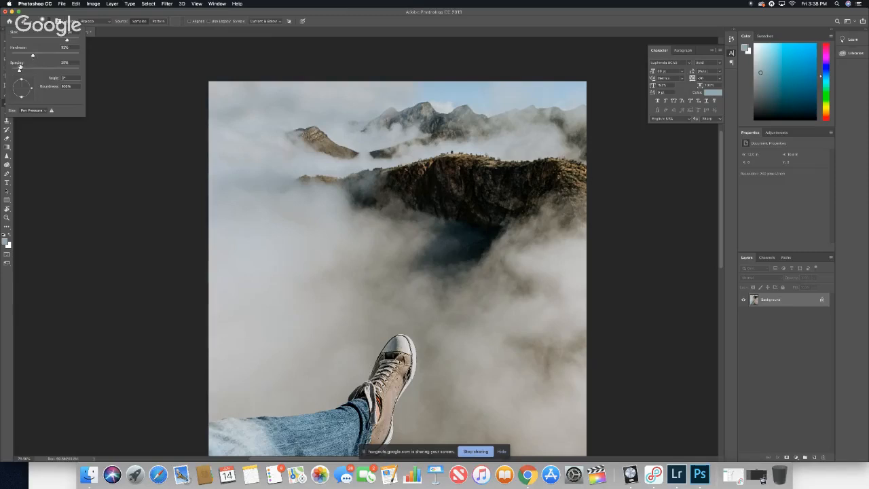
pyautogui.moveTo(33, 57); pyautogui.dragTo(28, 56)
pyautogui.click(248, 159)
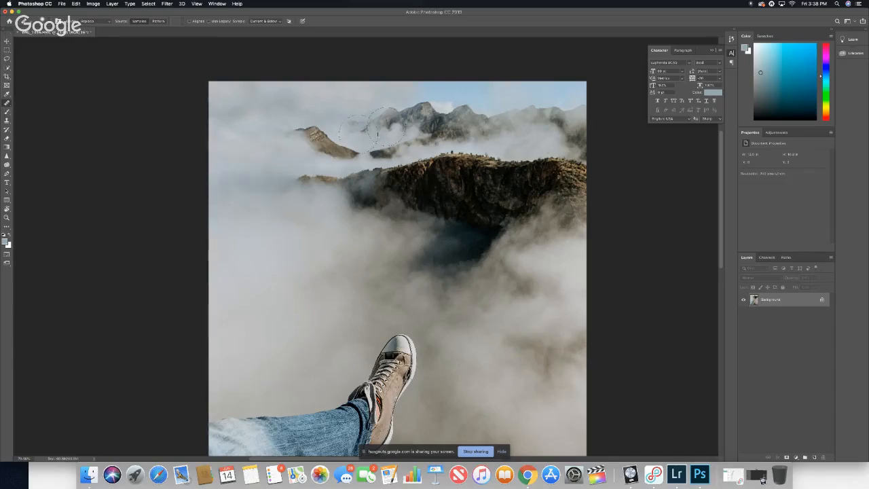
pyautogui.moveTo(377, 130); pyautogui.dragTo(367, 127)
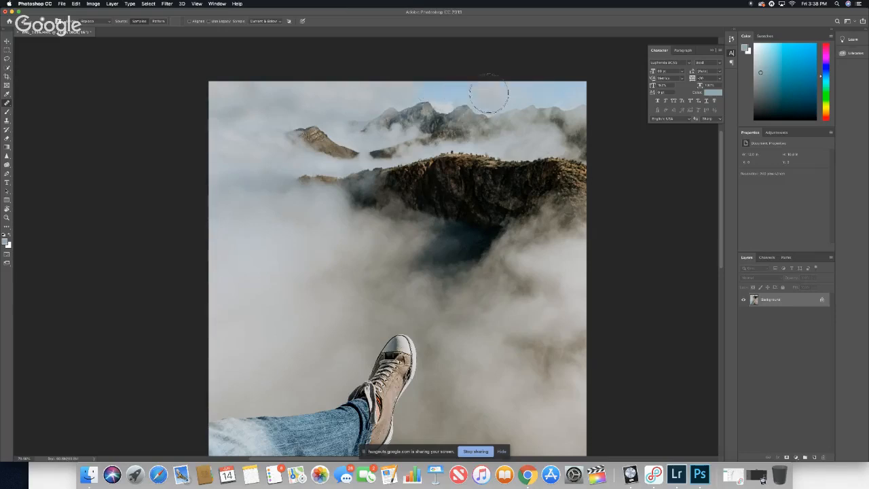
pyautogui.click(427, 115)
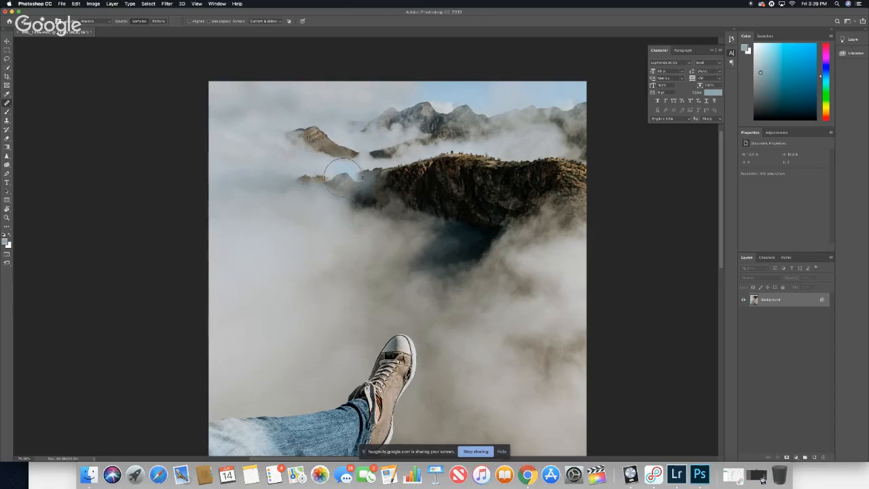
# Try the Healing Brush over the far peaks in Normal mode and again in Replace mode.
pyautogui.scroll(5, 291, 194)
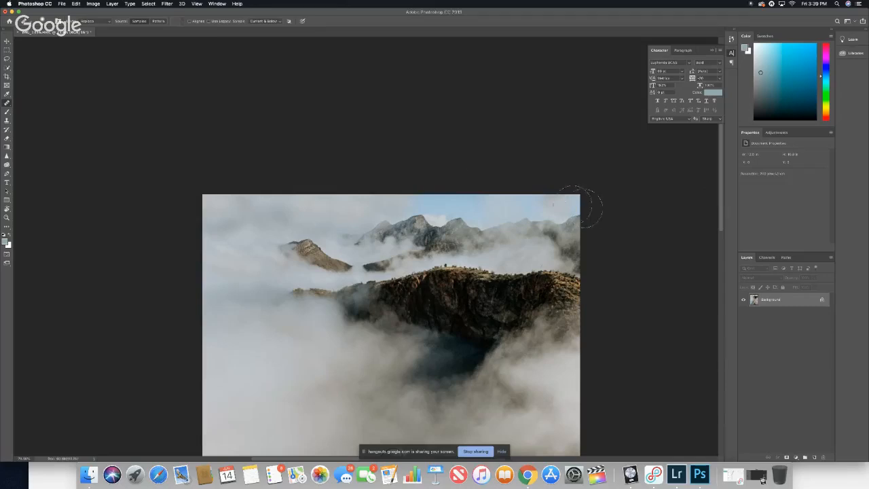
pyautogui.click(105, 22)
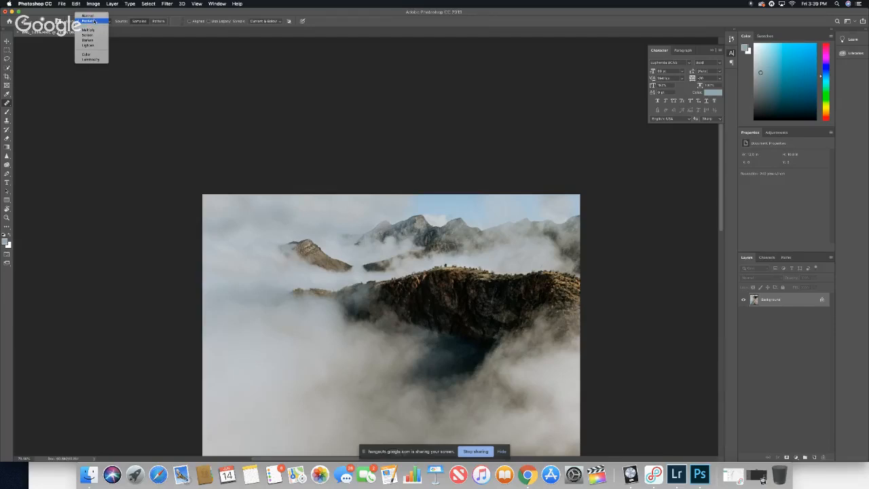
pyautogui.click(93, 21)
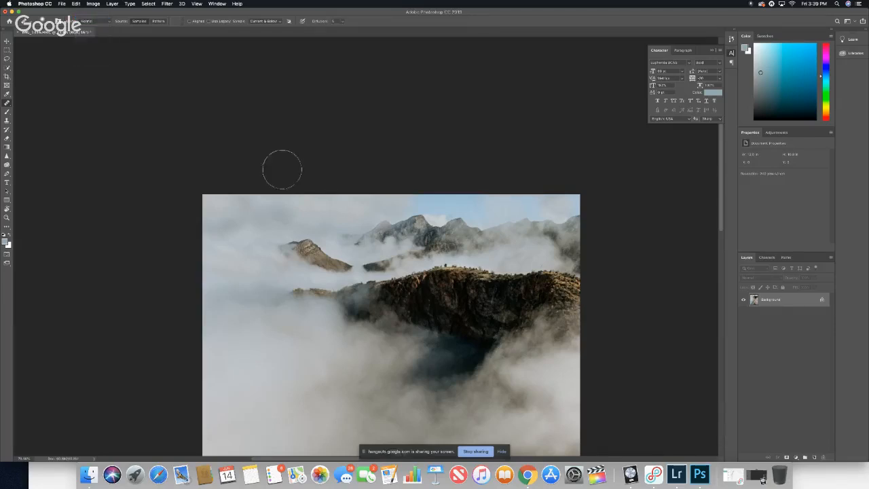
pyautogui.moveTo(432, 237)
pyautogui.mouseDown()
pyautogui.moveTo(435, 210)
pyautogui.moveTo(468, 218)
pyautogui.mouseUp()
pyautogui.click(111, 23)
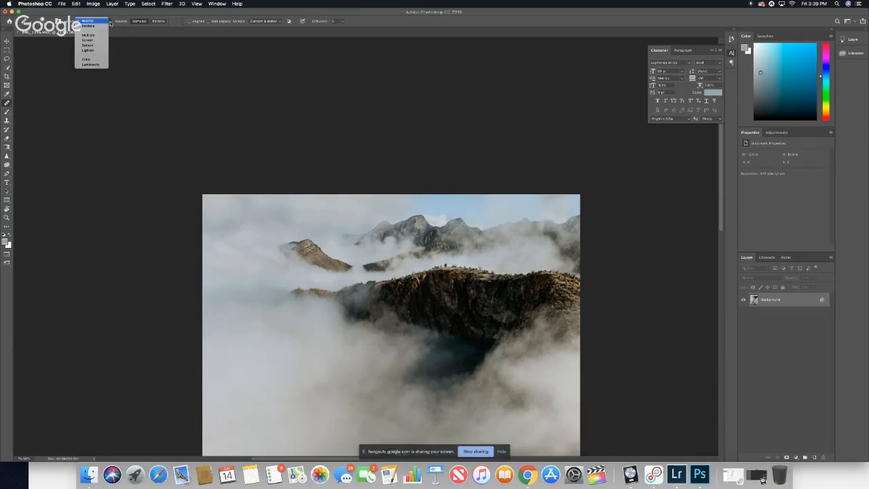
pyautogui.click(106, 26)
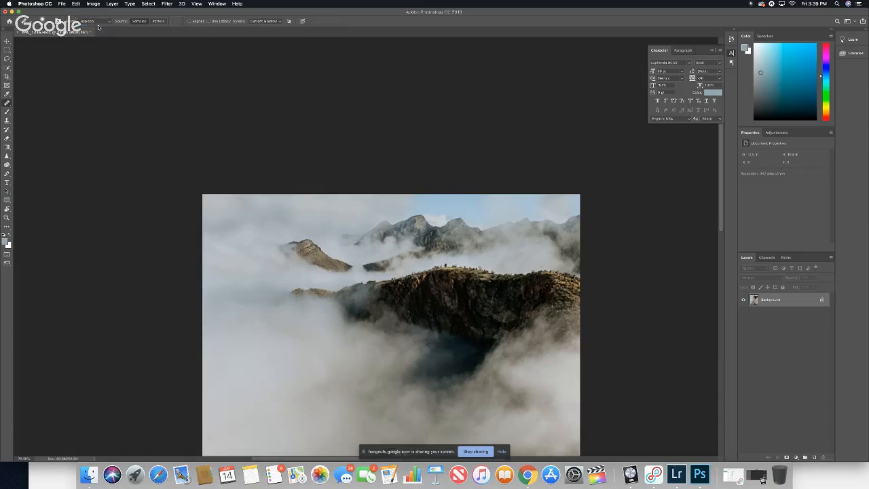
pyautogui.moveTo(374, 210); pyautogui.dragTo(427, 239)
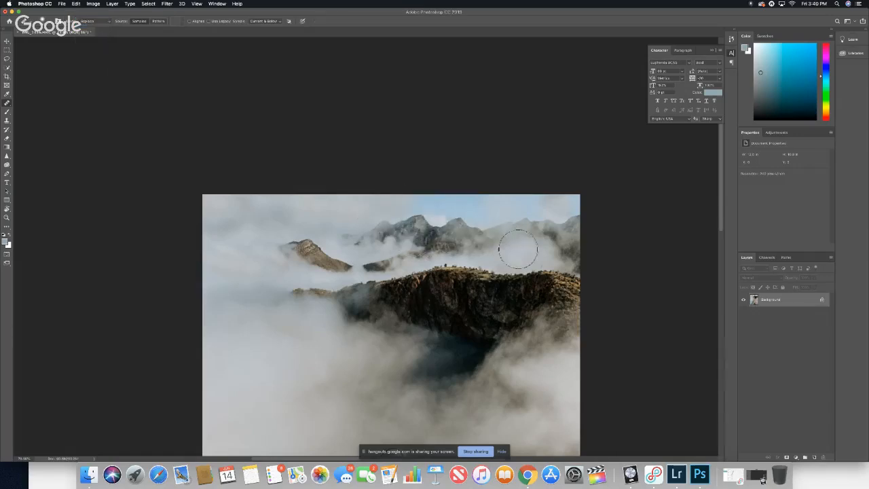
# Sample the left end of the far mountain range as the Healing Brush source and enlarge the brush.
pyautogui.keyDown('alt'); pyautogui.click(389, 224); pyautogui.keyUp('alt')
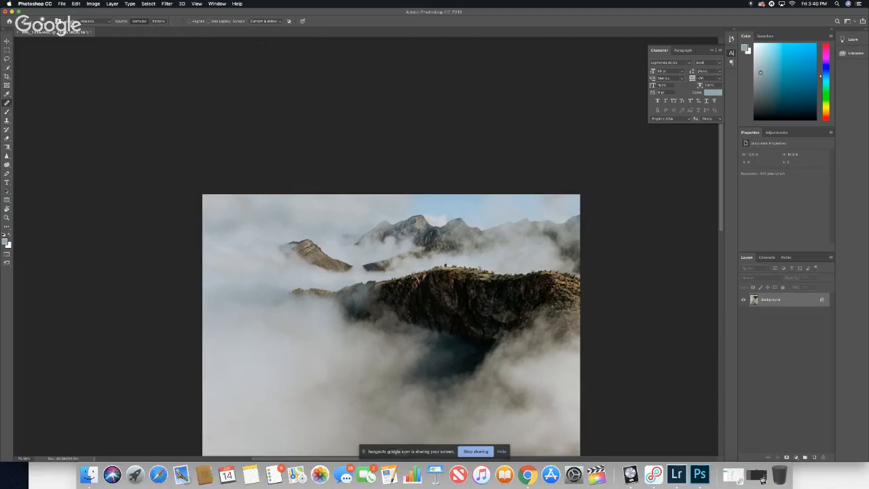
pyautogui.click(30, 21)
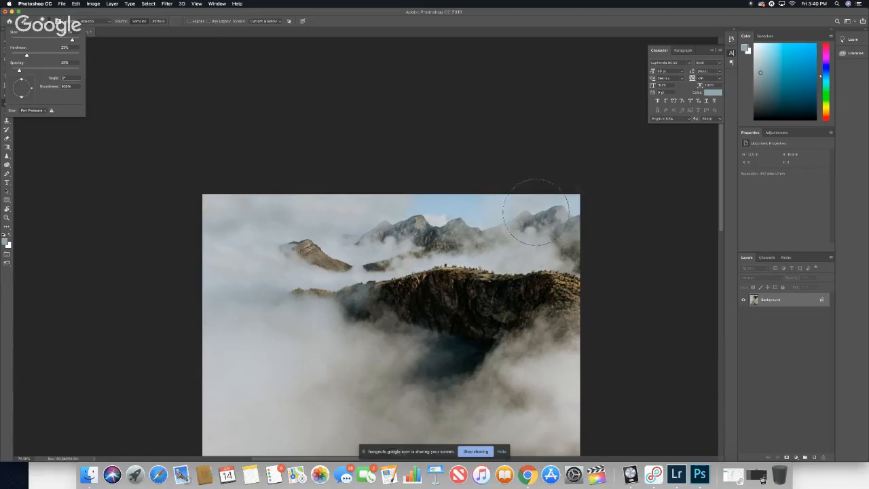
pyautogui.scroll(-5, 538, 207)
pyautogui.scroll(5, 537, 202)
# Try copying the sampled peaks into the sky above the range at the photo's right edge.
pyautogui.moveTo(537, 200)
pyautogui.mouseDown()
pyautogui.moveTo(562, 170)
pyautogui.moveTo(584, 184)
pyautogui.mouseUp()
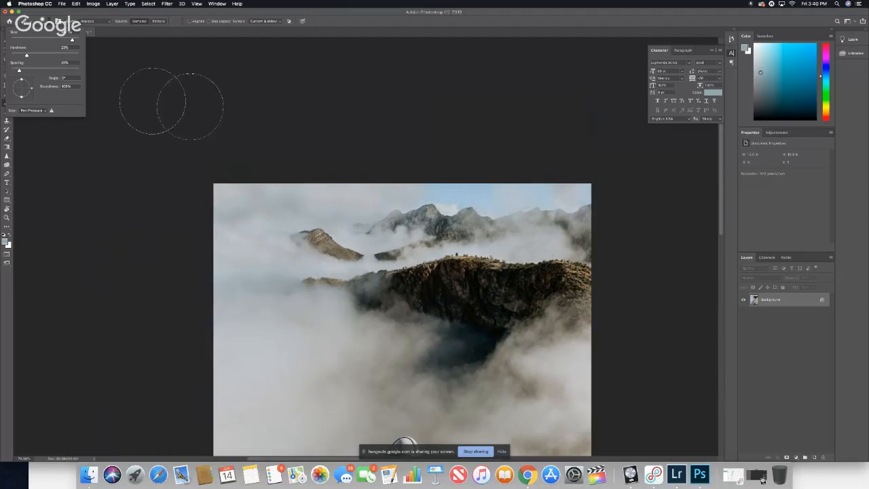
pyautogui.press('super+z')
pyautogui.moveTo(578, 199)
pyautogui.mouseDown()
pyautogui.moveTo(568, 194)
pyautogui.moveTo(579, 192)
pyautogui.mouseUp()
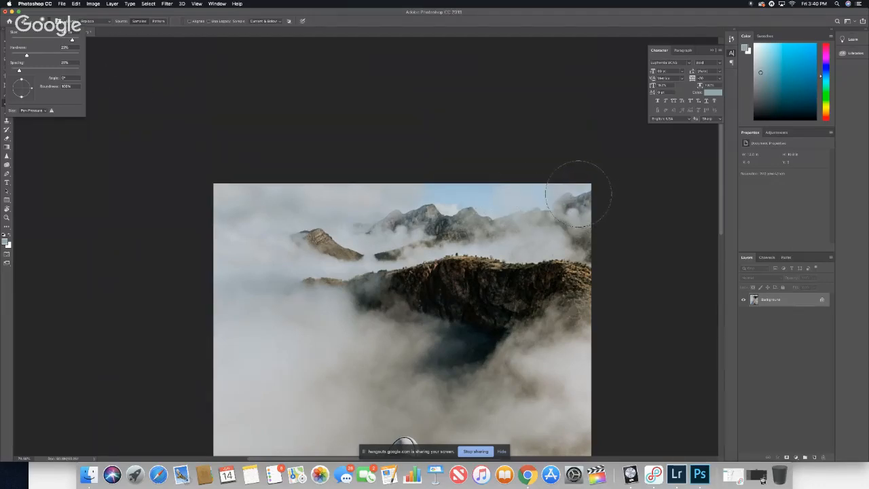
pyautogui.moveTo(579, 194)
pyautogui.mouseDown()
pyautogui.moveTo(564, 180)
pyautogui.moveTo(572, 199)
pyautogui.mouseUp()
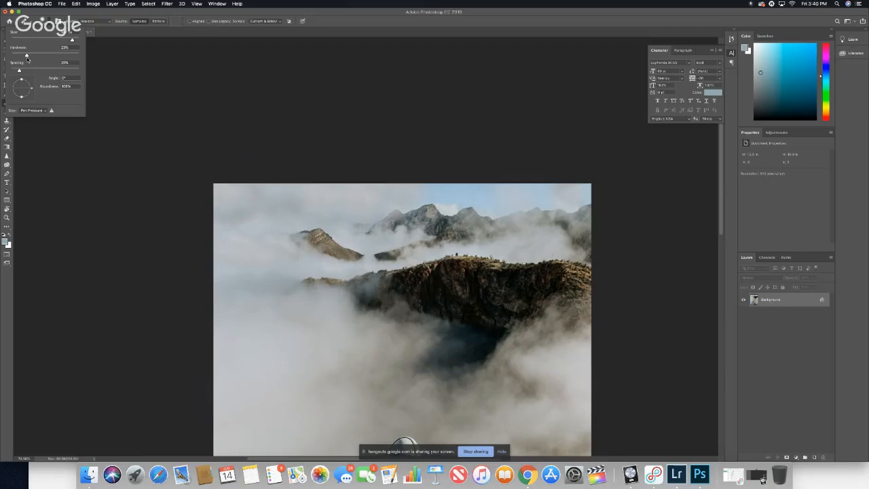
# Raise the Healing Brush's hardness to 72% and copy the sampled peaks onto the range at the photo's upper-right corner.
pyautogui.moveTo(28, 59); pyautogui.dragTo(60, 55)
pyautogui.moveTo(602, 200); pyautogui.dragTo(571, 194)
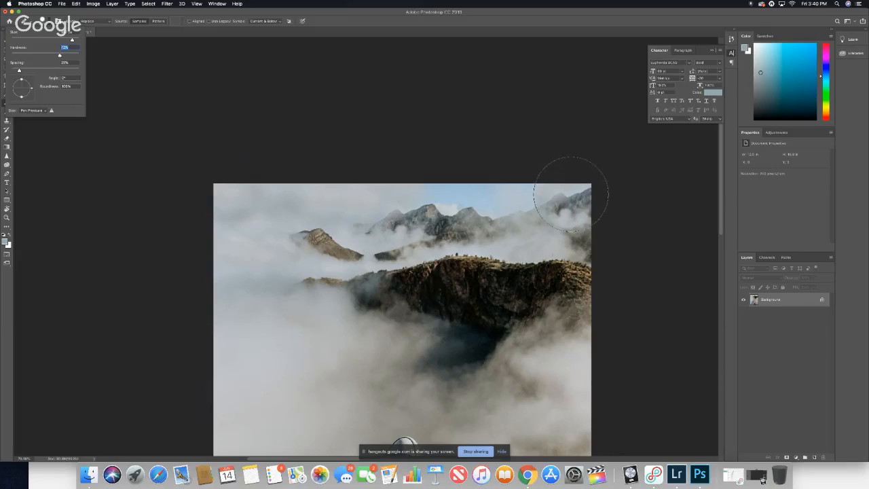
pyautogui.click(571, 194)
pyautogui.moveTo(571, 192); pyautogui.dragTo(569, 195)
pyautogui.press('Return')
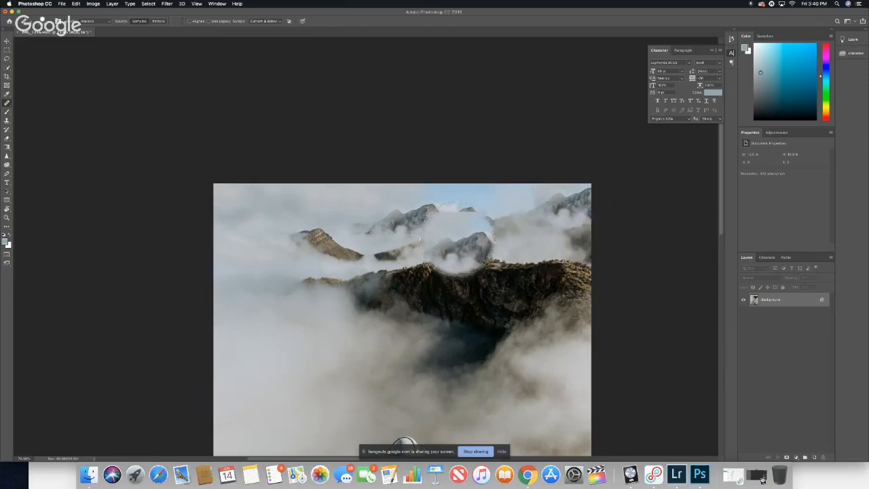
# Try copying the sampled peaks onto the slope at the photo's right edge and raise the Healing Brush's hardness.
pyautogui.moveTo(438, 247)
pyautogui.mouseDown()
pyautogui.moveTo(372, 252)
pyautogui.moveTo(381, 253)
pyautogui.mouseUp()
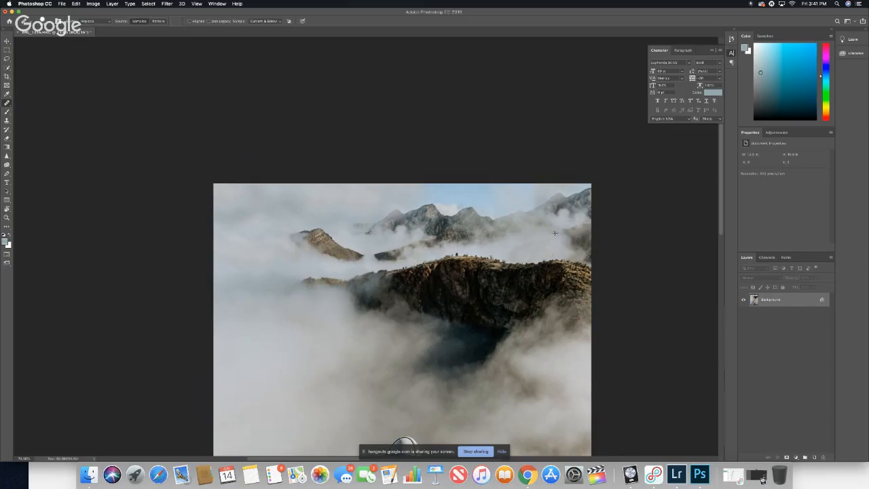
pyautogui.moveTo(573, 228); pyautogui.dragTo(576, 242)
pyautogui.click(47, 22)
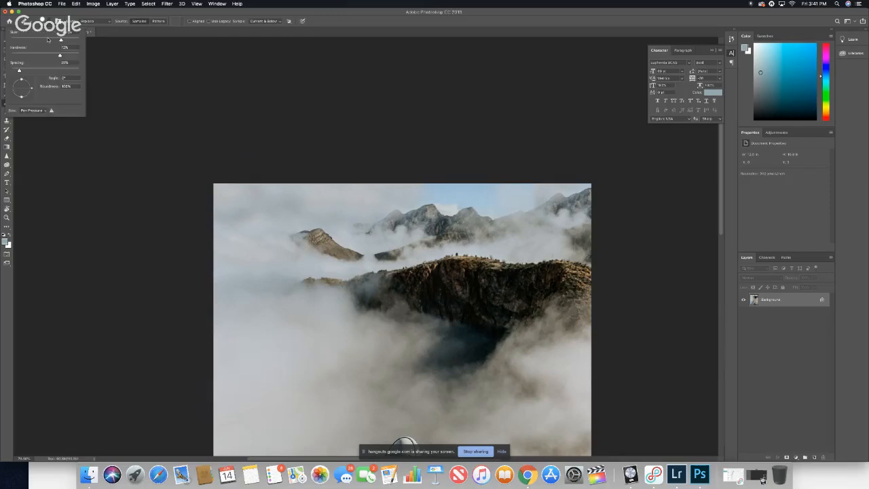
pyautogui.moveTo(61, 54); pyautogui.dragTo(73, 55)
pyautogui.click(480, 195)
# Set the Healing Brush's hardness to 21%, sample the upper-left clouds and paint them over the left part of the blue sky patch.
pyautogui.moveTo(72, 55); pyautogui.dragTo(25, 60)
pyautogui.click(233, 194)
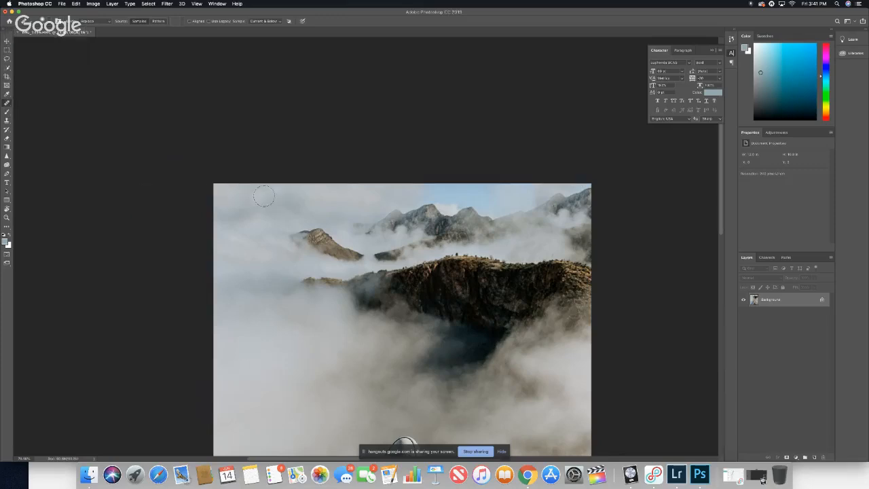
pyautogui.moveTo(423, 195)
pyautogui.mouseDown()
pyautogui.moveTo(400, 190)
pyautogui.moveTo(475, 192)
pyautogui.moveTo(456, 192)
pyautogui.moveTo(493, 202)
pyautogui.moveTo(407, 193)
pyautogui.moveTo(500, 194)
pyautogui.moveTo(507, 196)
pyautogui.mouseUp()
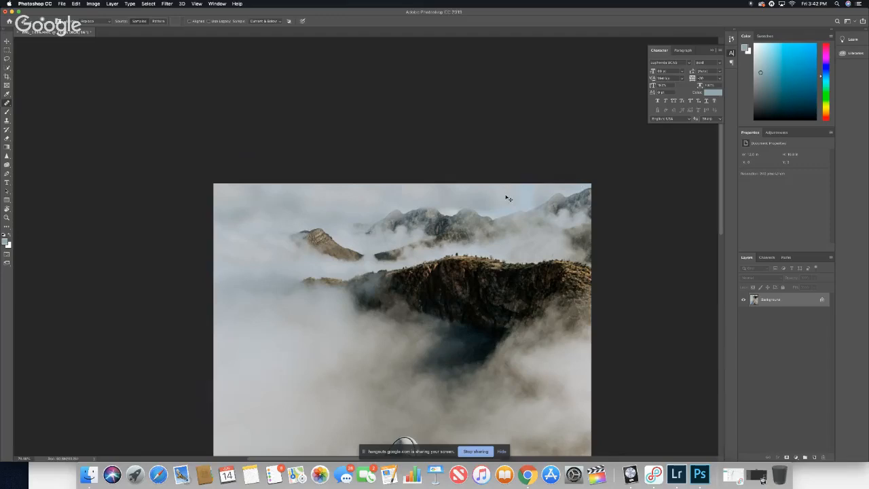
pyautogui.press('super+z')
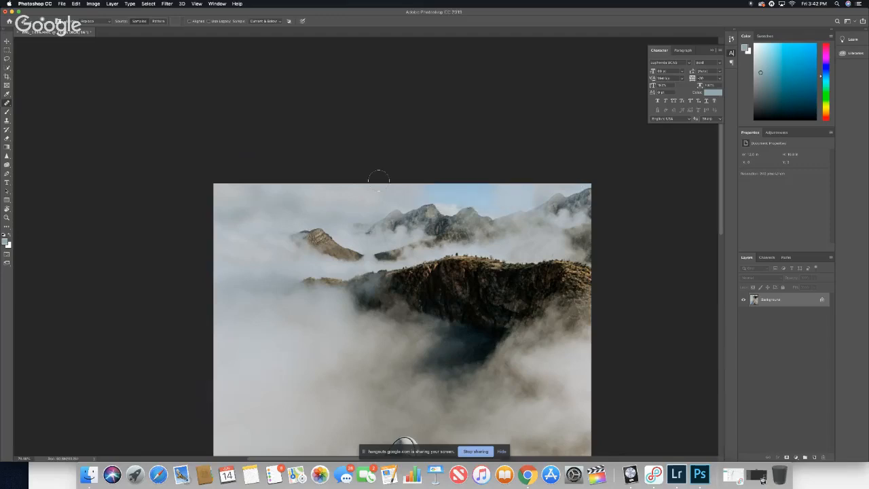
pyautogui.keyDown('alt'); pyautogui.click(261, 194); pyautogui.keyUp('alt')
pyautogui.moveTo(410, 191); pyautogui.dragTo(453, 195)
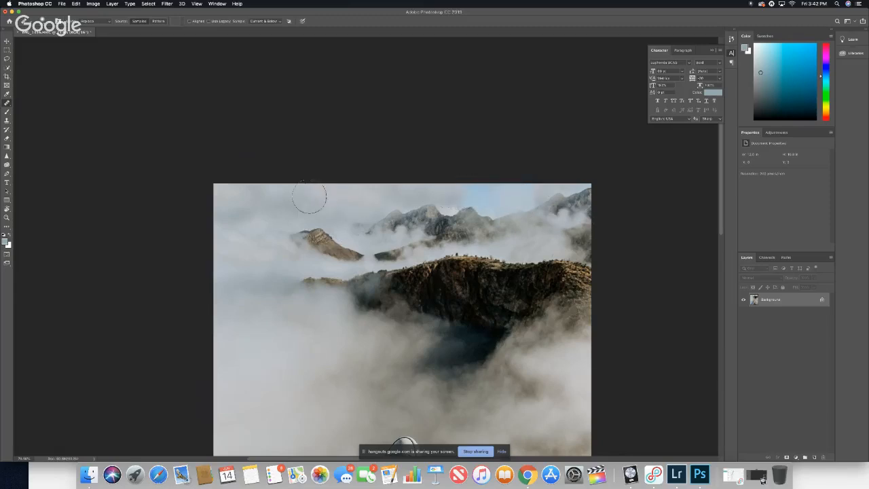
# Soften the Healing Brush slightly further and cover more of the blue sky above the far peaks with cloud.
pyautogui.press('super+minus')
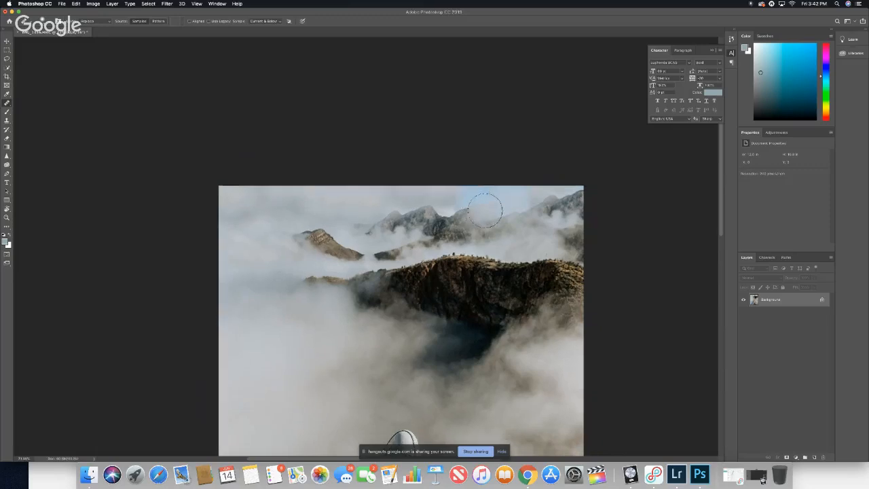
pyautogui.press('super+minus')
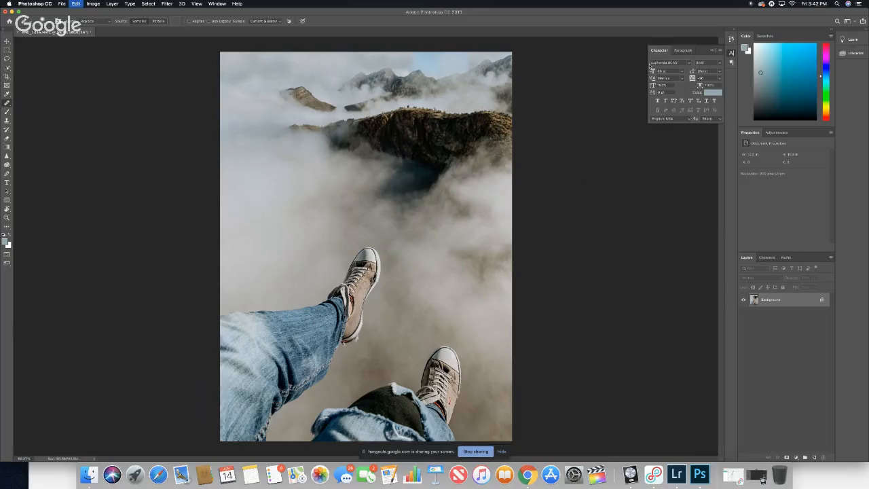
pyautogui.click(51, 21)
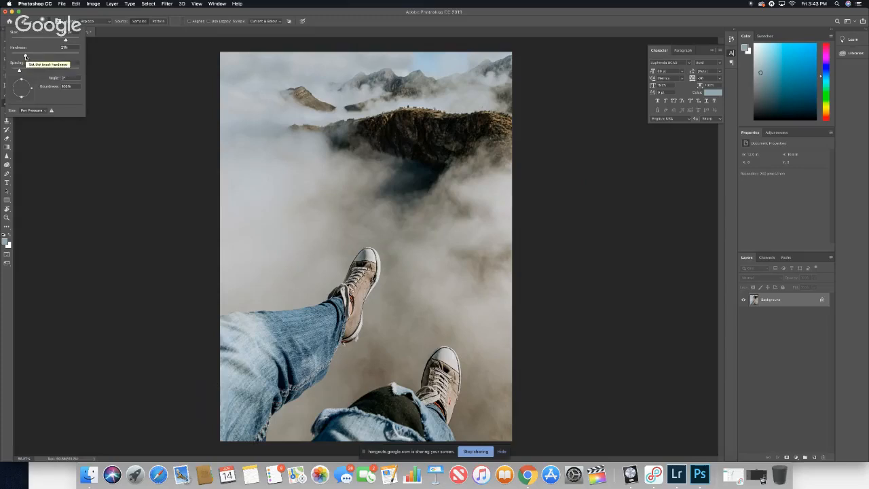
pyautogui.moveTo(26, 57); pyautogui.dragTo(21, 59)
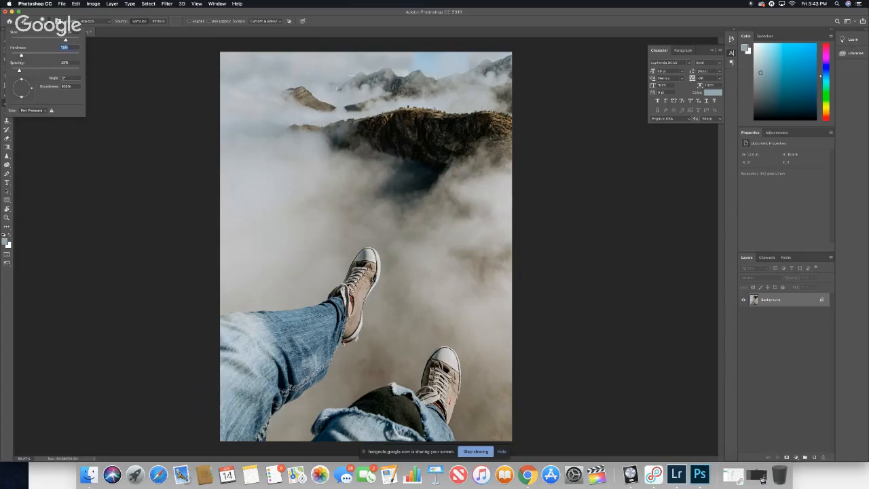
pyautogui.click(332, 80)
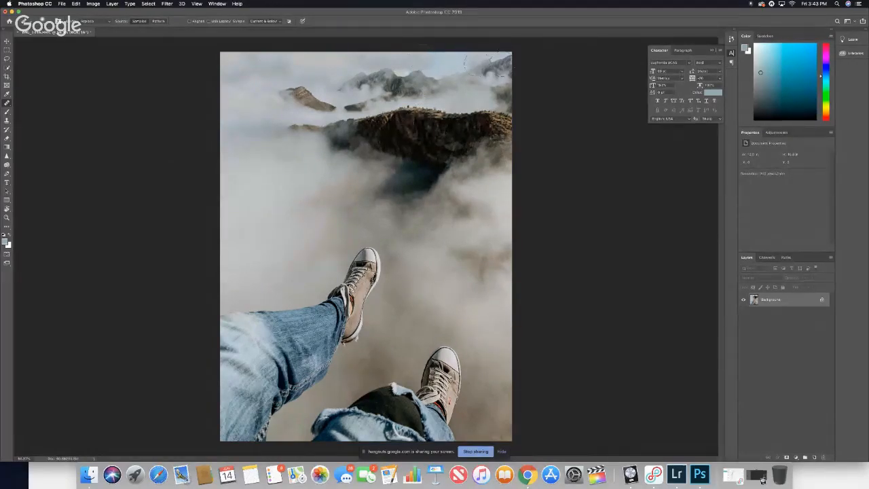
pyautogui.hotkey('ctrl', 'z')
# Desaturate the remaining blue tint in the sky above the far peaks using a slightly harder Sponge tool brush.
pyautogui.click(8, 166)
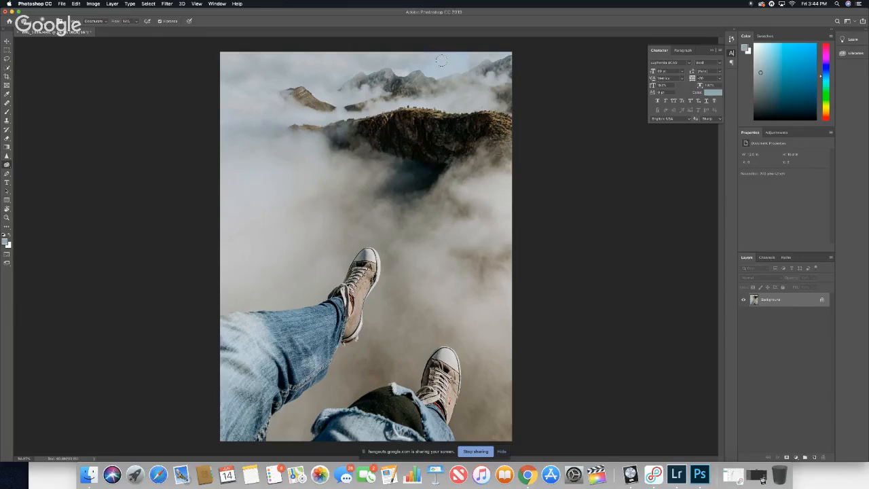
pyautogui.press('super+equal')
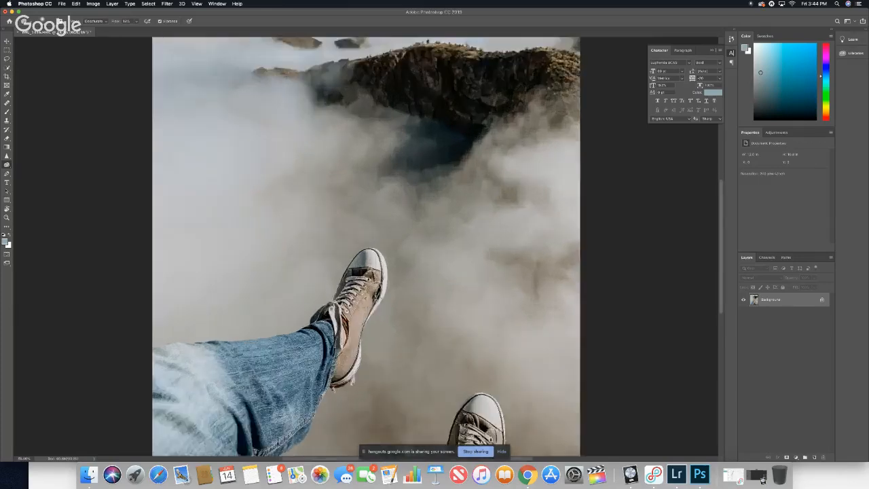
pyautogui.press('super+minus')
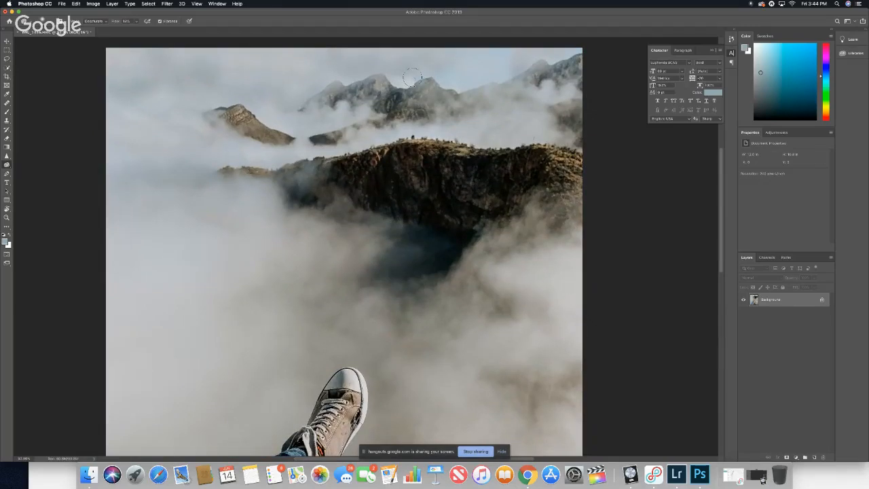
pyautogui.click(27, 21)
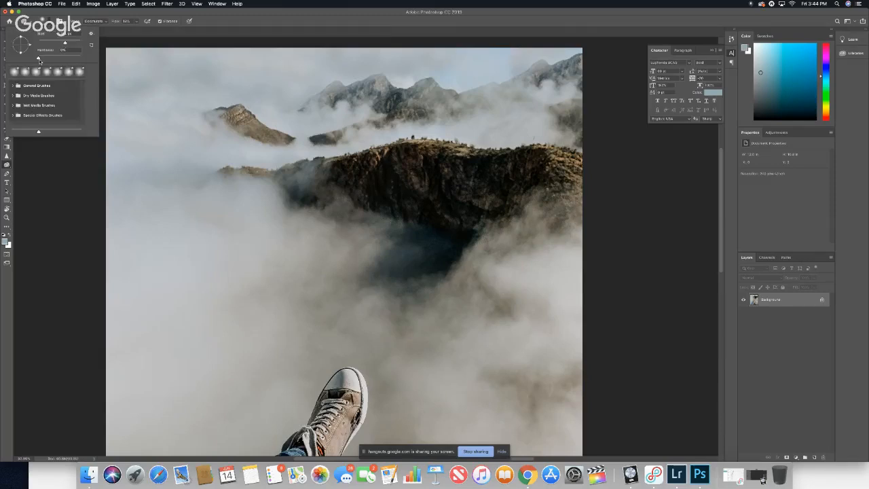
pyautogui.moveTo(38, 59); pyautogui.dragTo(47, 59)
pyautogui.press('Return')
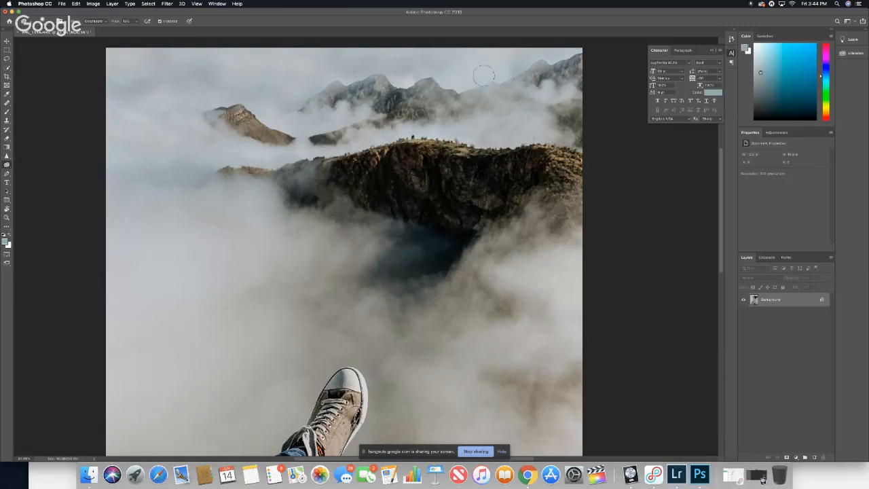
pyautogui.press('super+z')
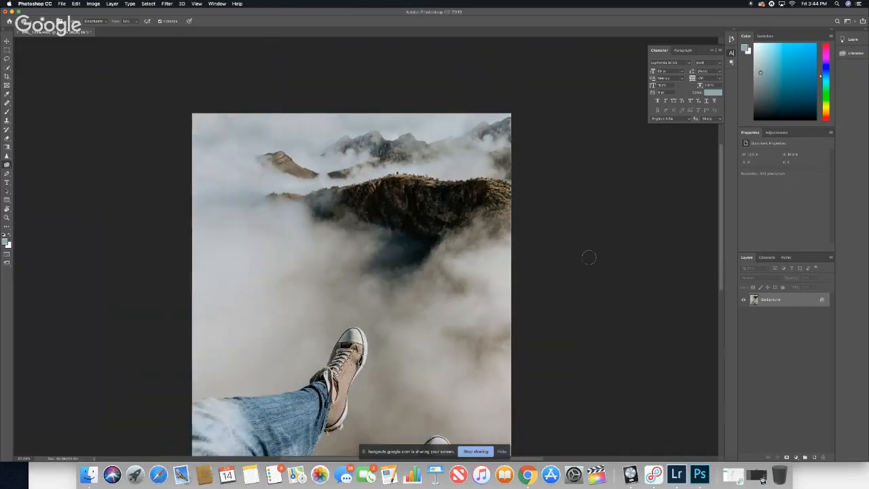
# Sharpen the grassy crest of the main cliff with the Sharpen tool.
pyautogui.scroll(1, 482, 178)
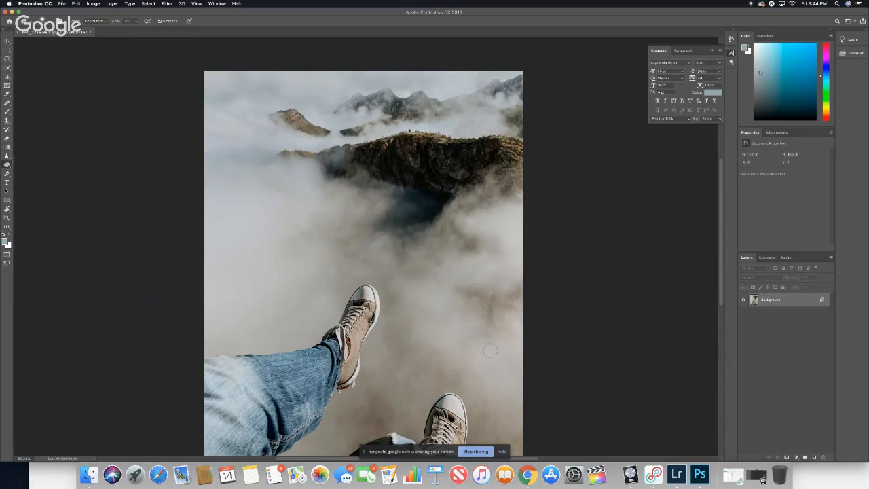
pyautogui.scroll(-2, 490, 350)
pyautogui.scroll(4, 380, 319)
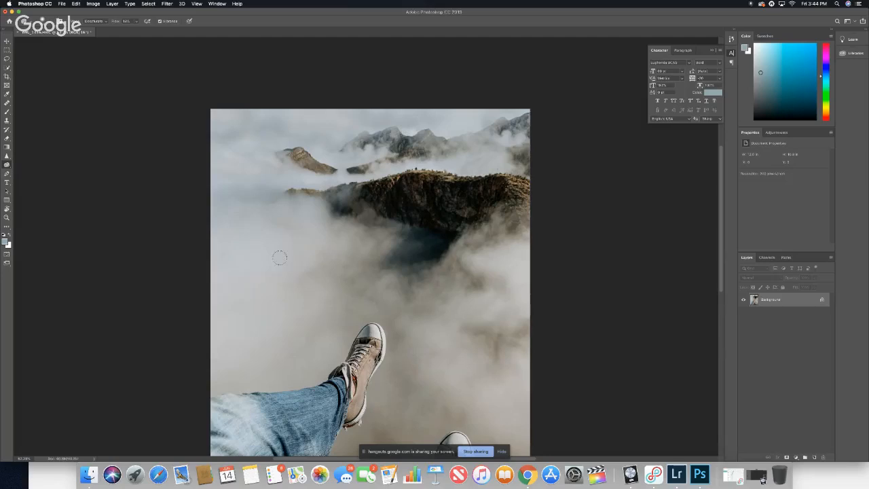
pyautogui.scroll(3, 486, 205)
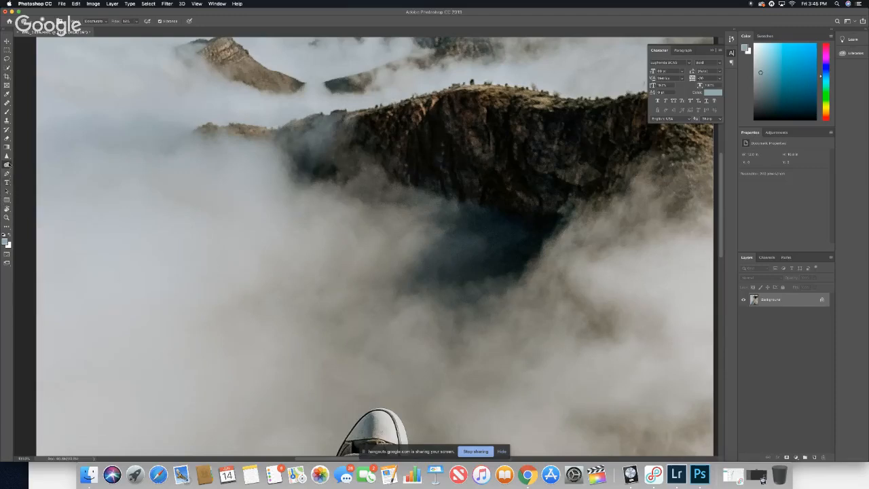
pyautogui.click(7, 155)
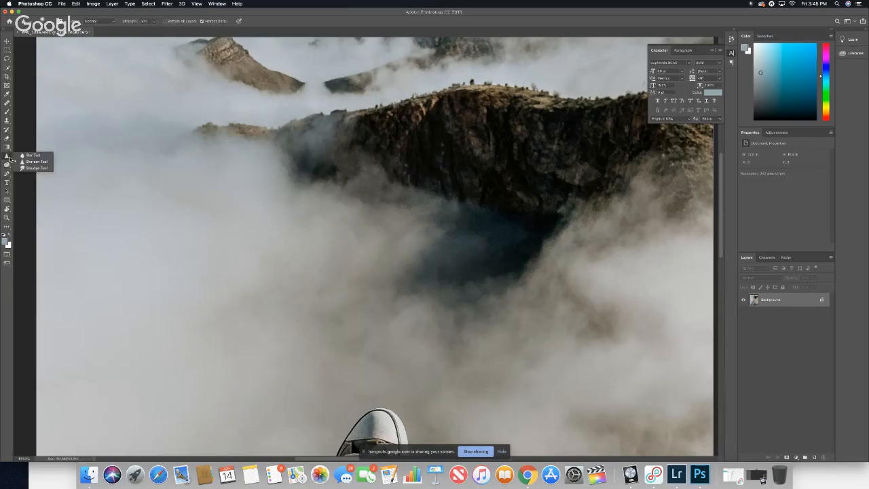
pyautogui.click(27, 163)
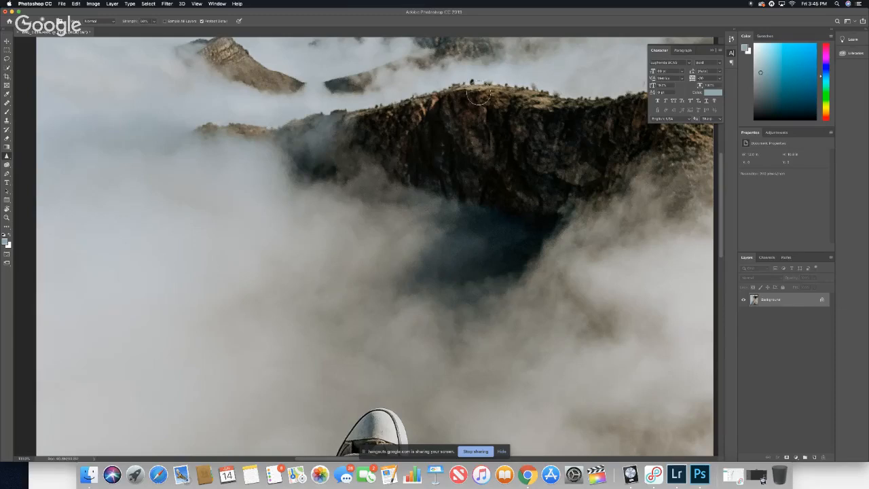
pyautogui.moveTo(479, 97); pyautogui.dragTo(466, 95)
pyautogui.moveTo(505, 88); pyautogui.dragTo(501, 88)
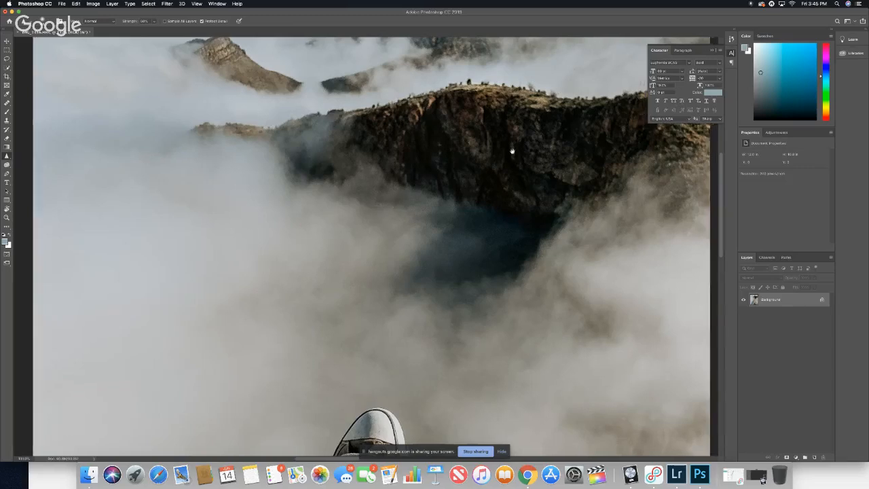
# Sharpen the dark rock face of the main cliff below its crest.
pyautogui.scroll(3, 510, 147)
pyautogui.hscroll(4, 510, 148)
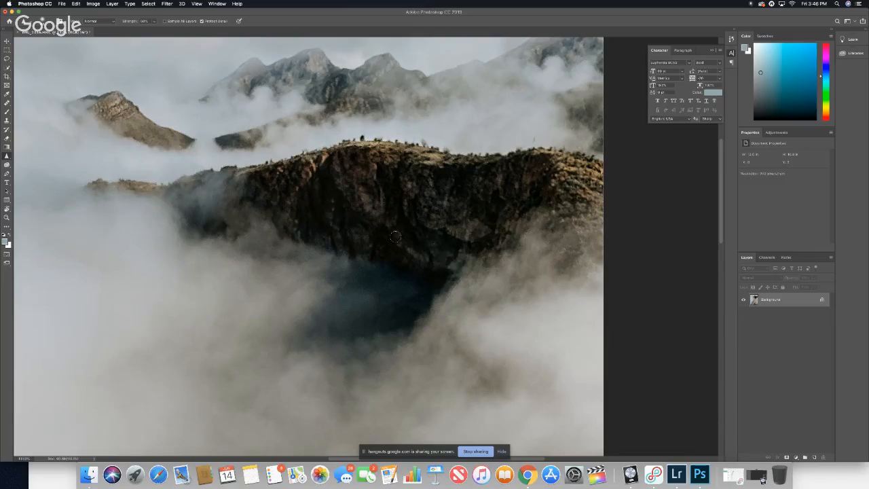
pyautogui.scroll(2, 395, 237)
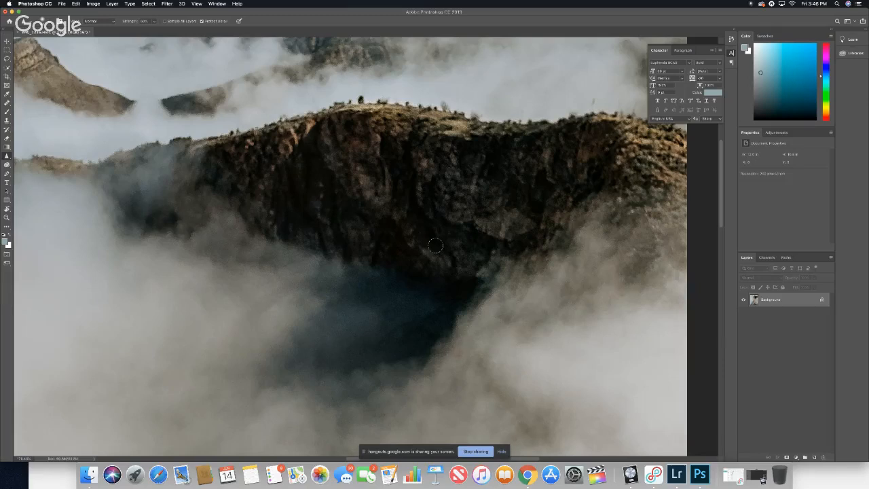
pyautogui.press('super+minus')
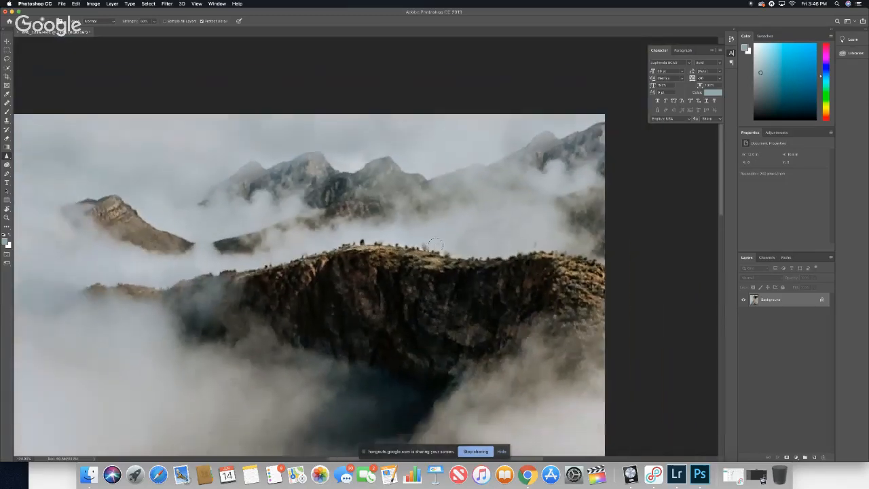
pyautogui.scroll(-5, 436, 246)
pyautogui.hscroll(-5, 435, 246)
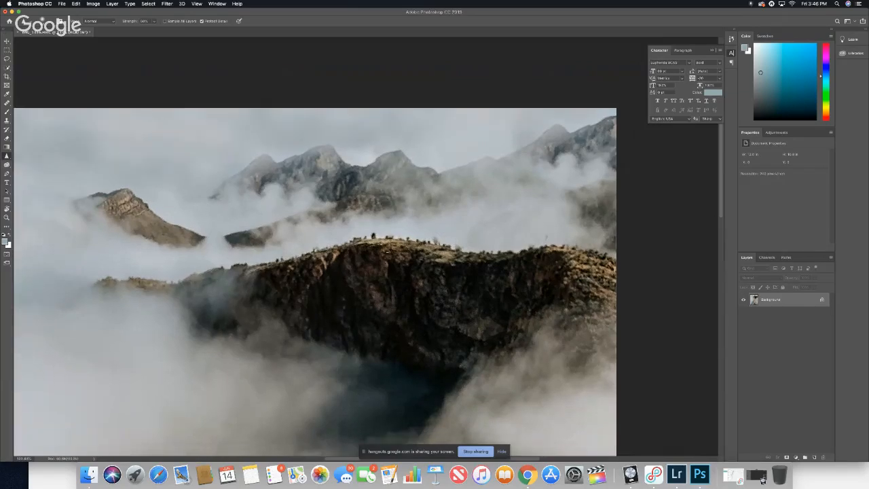
pyautogui.hscroll(5, 387, 248)
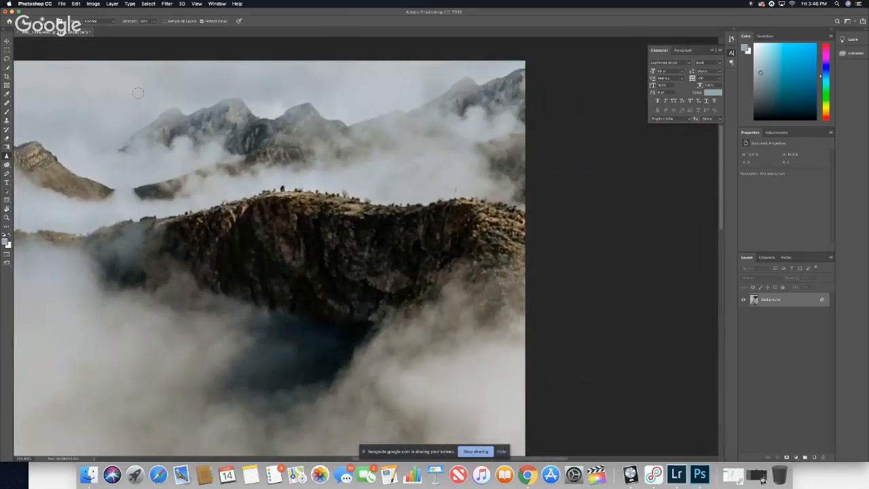
# Switch to the Sponge tool and examine the retouched photo from the far peaks down to the shoes.
pyautogui.press('o')
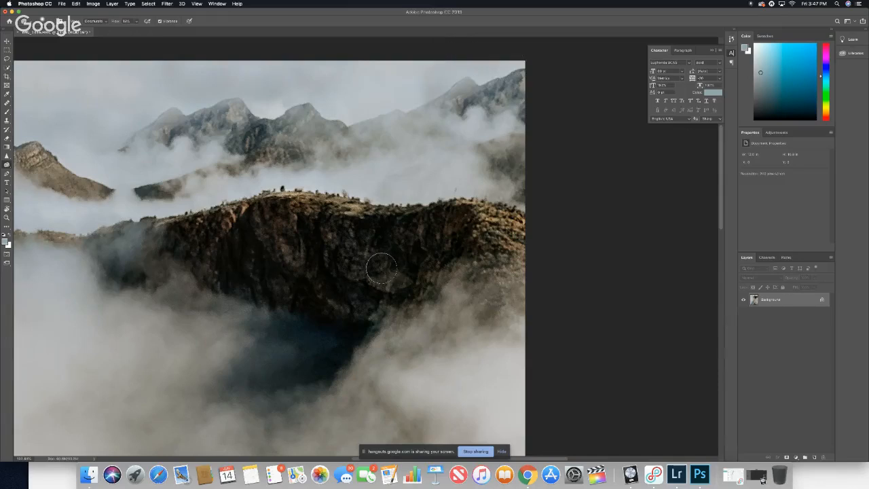
pyautogui.scroll(-2, 382, 268)
pyautogui.scroll(-10, 382, 268)
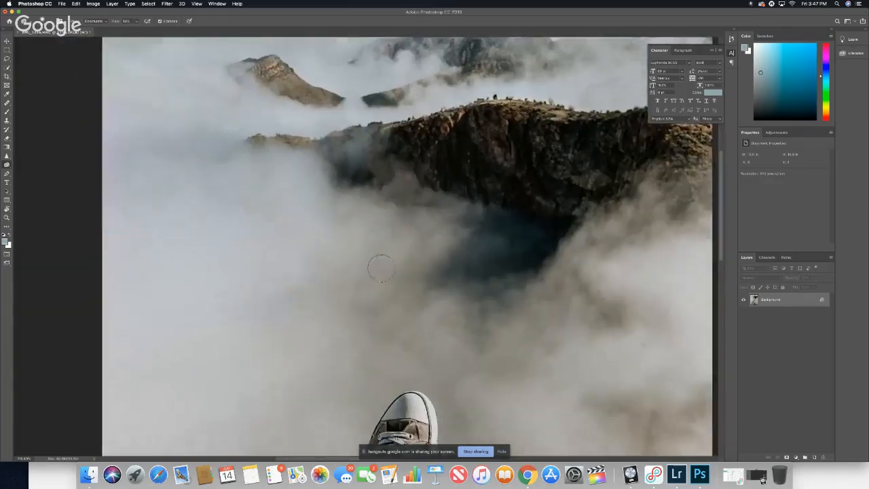
pyautogui.scroll(-5, 381, 266)
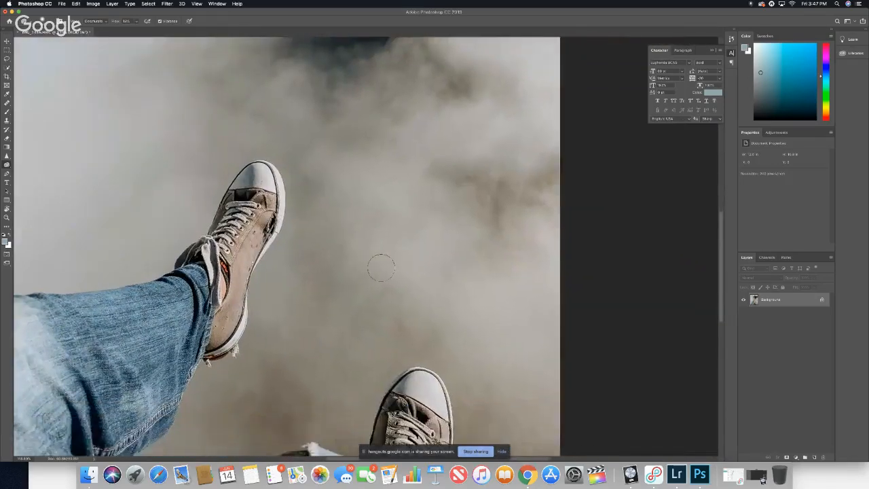
pyautogui.scroll(-5, 381, 268)
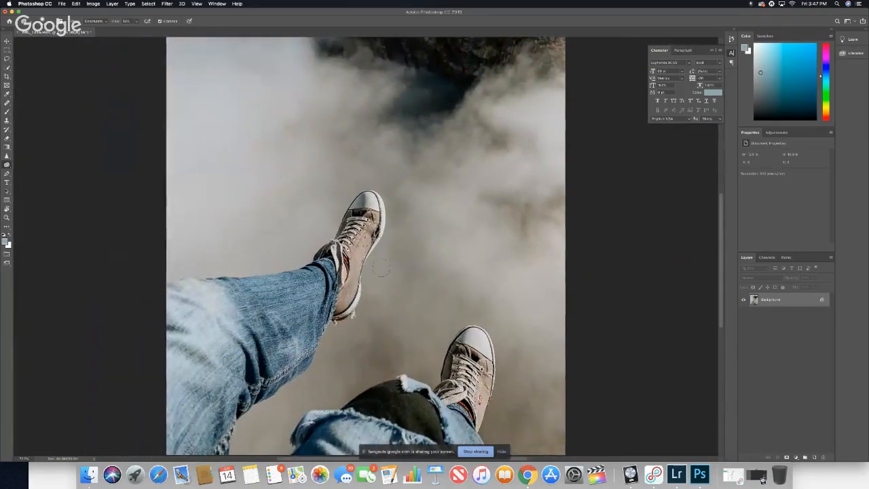
pyautogui.scroll(8, 381, 268)
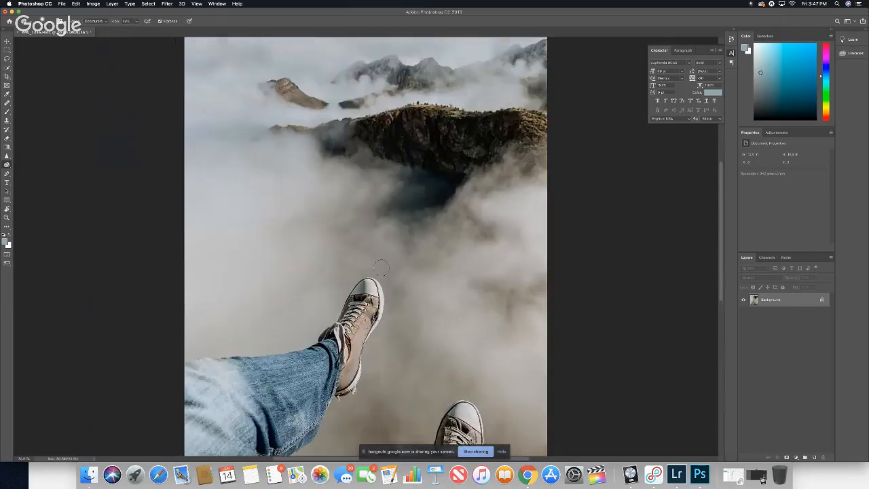
pyautogui.scroll(-4, 381, 269)
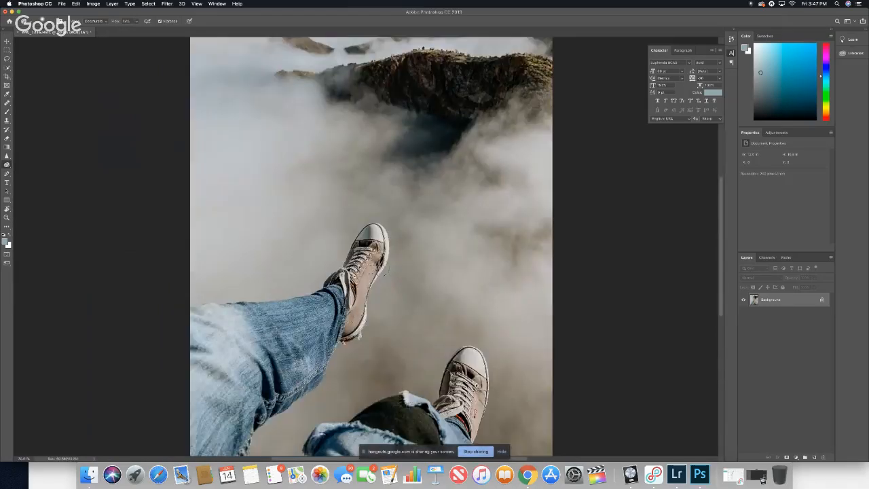
pyautogui.scroll(2, 381, 267)
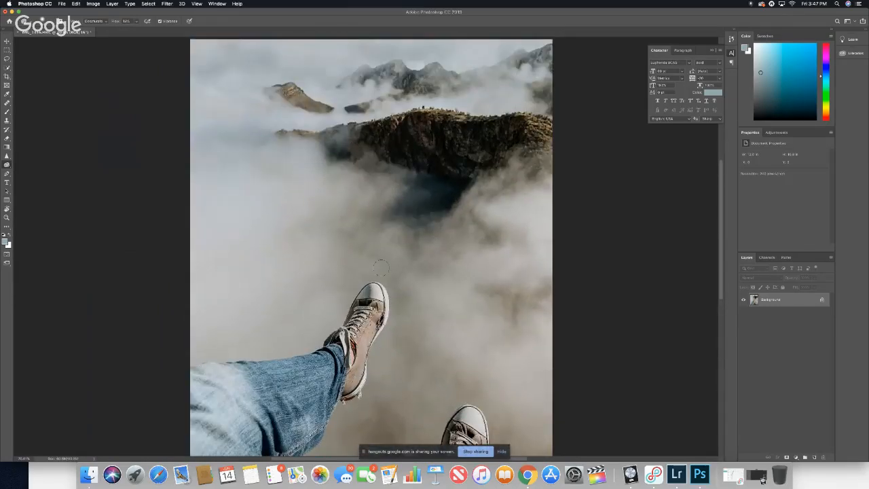
# Switch to the Sharpen tool and examine the shoes and jeans up close.
pyautogui.scroll(3, 382, 268)
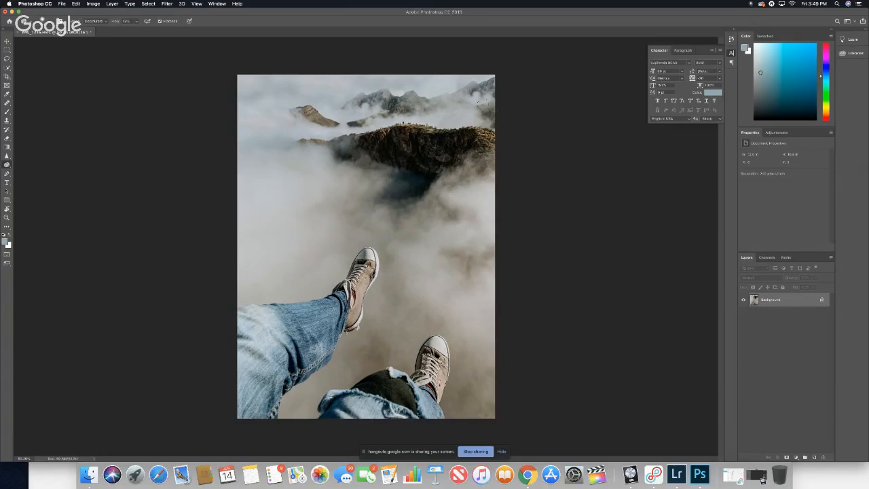
pyautogui.click(7, 156)
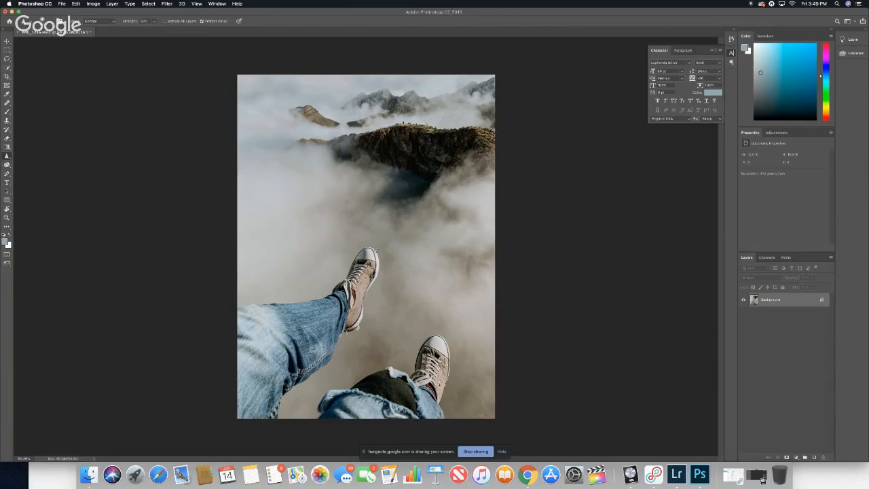
pyautogui.press('super+equal')
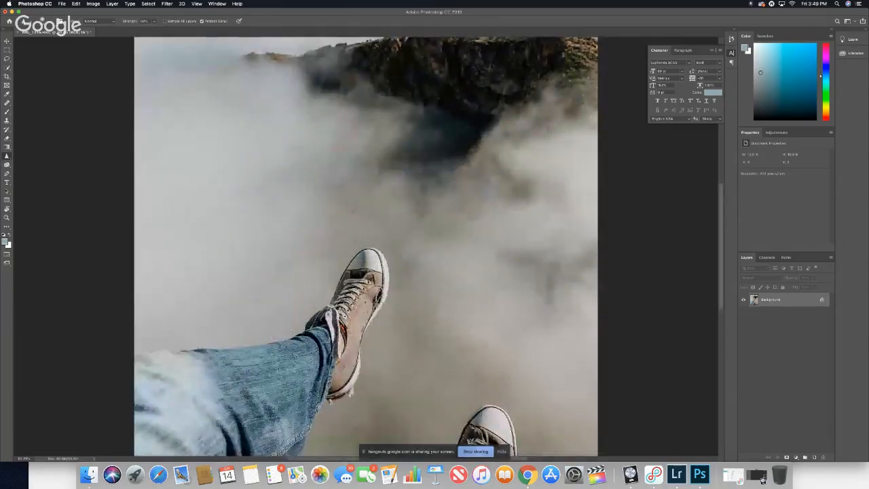
pyautogui.press('super+equal')
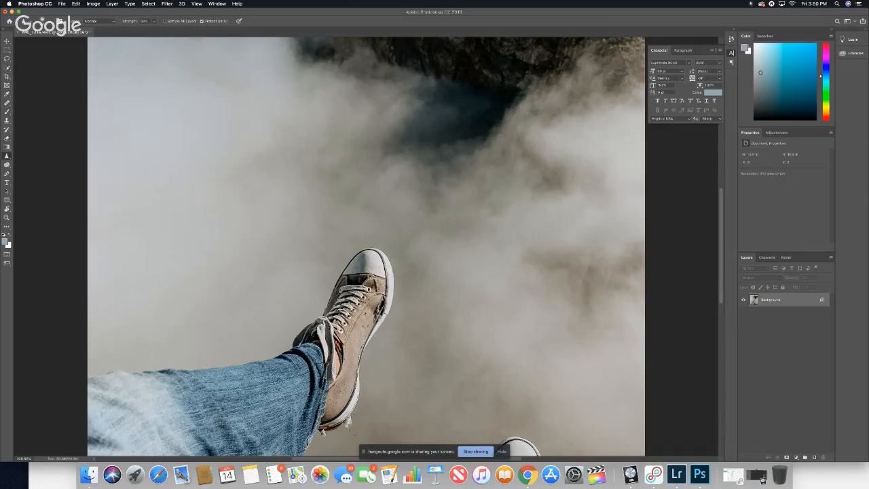
pyautogui.scroll(-5, 366, 245)
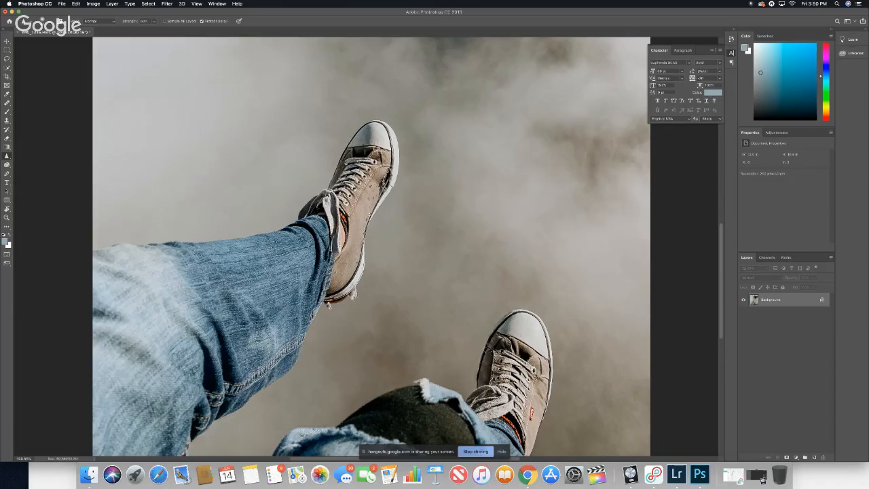
# Examine the whole retouched photo, comparing the far peaks and main cliff with the clouds, shoes and jeans.
pyautogui.press('super+0')
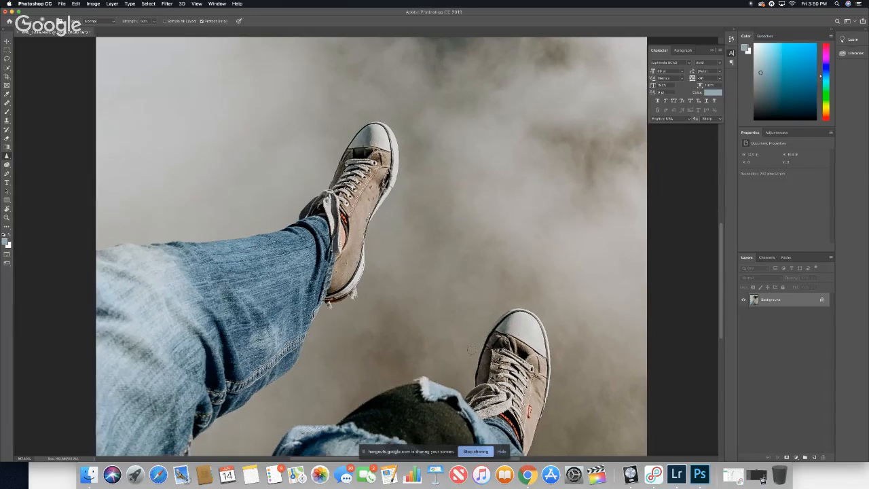
pyautogui.scroll(-2, 471, 350)
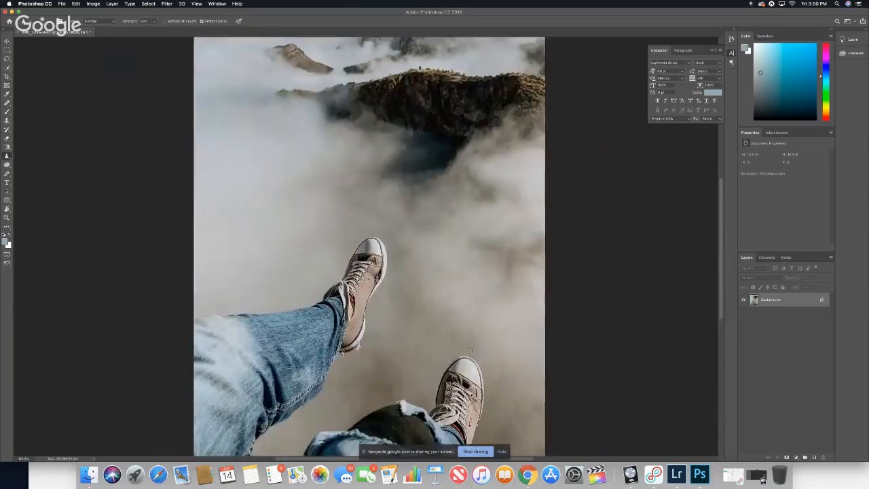
pyautogui.scroll(-1, 469, 349)
pyautogui.scroll(2, 470, 351)
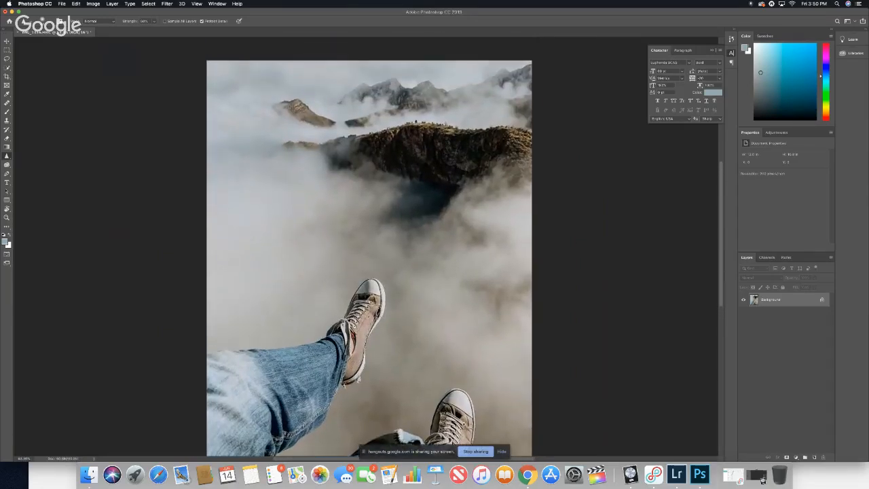
pyautogui.scroll(-3, 436, 314)
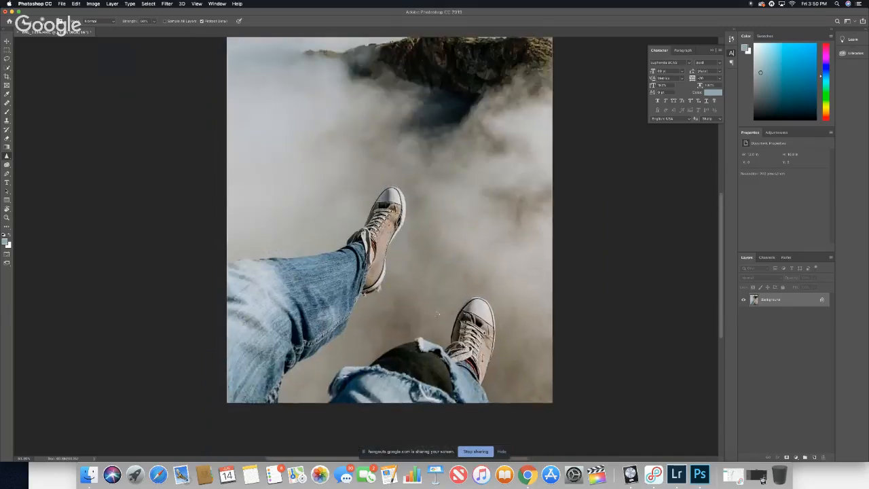
pyautogui.scroll(5, 437, 314)
pyautogui.scroll(-2, 437, 314)
pyautogui.scroll(-4, 437, 314)
pyautogui.scroll(5, 436, 313)
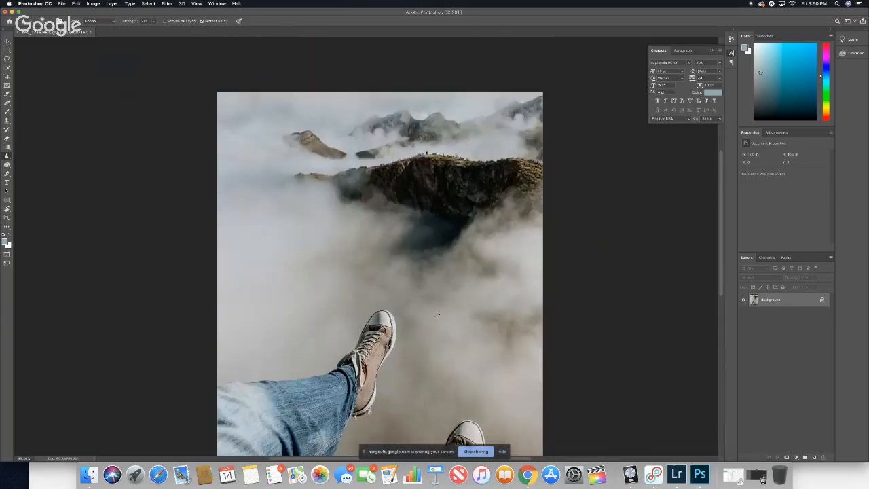
pyautogui.scroll(-8, 437, 314)
pyautogui.scroll(-2, 437, 314)
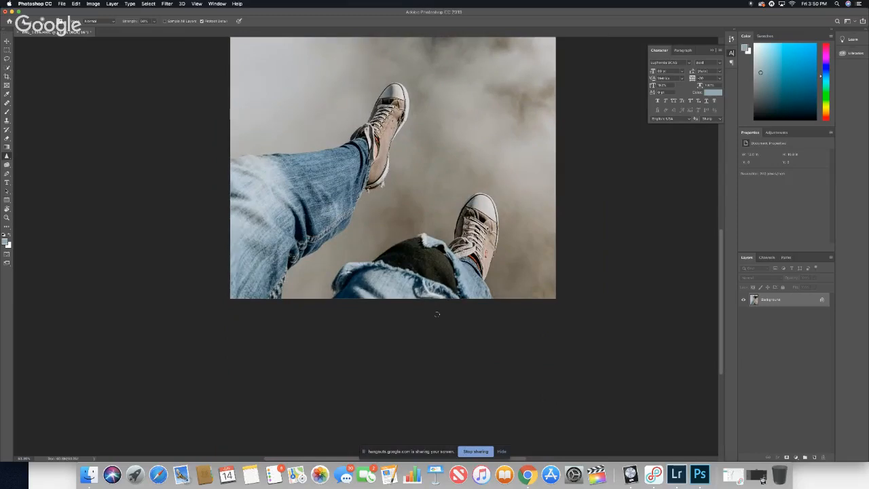
pyautogui.scroll(5, 437, 315)
pyautogui.scroll(1, 437, 314)
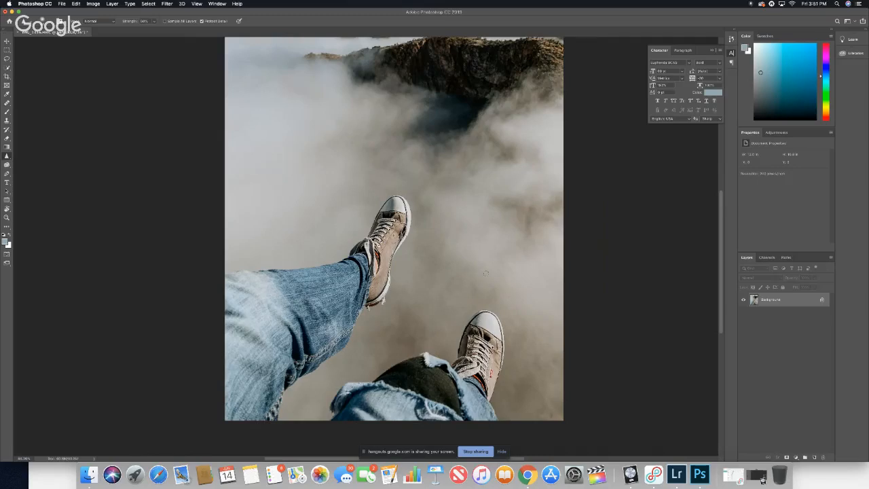
pyautogui.scroll(5, 486, 273)
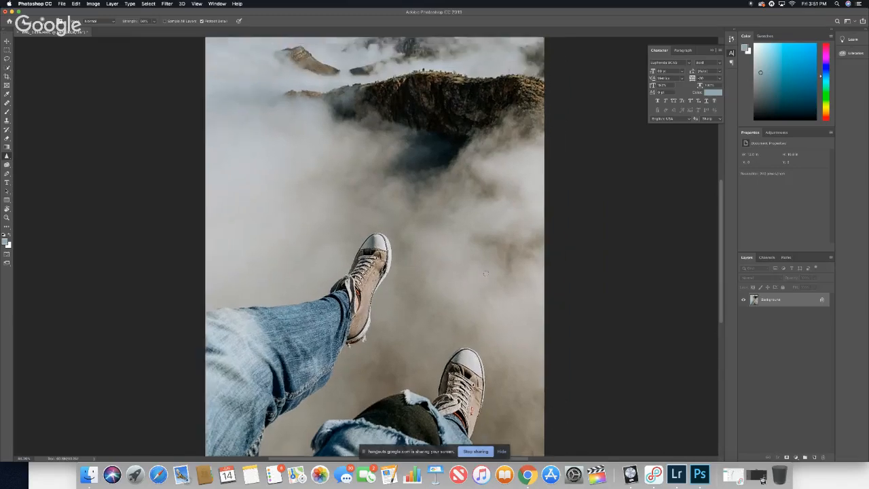
pyautogui.scroll(-3, 486, 273)
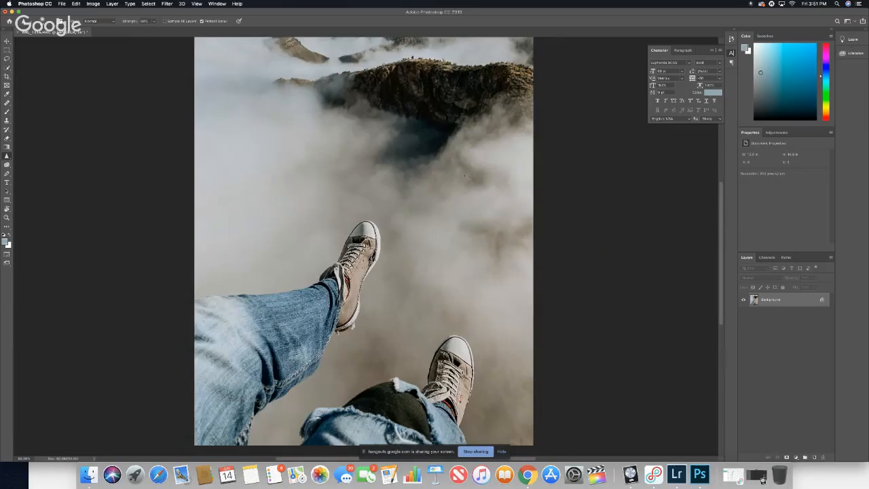
pyautogui.scroll(5, 419, 203)
pyautogui.scroll(-5, 419, 203)
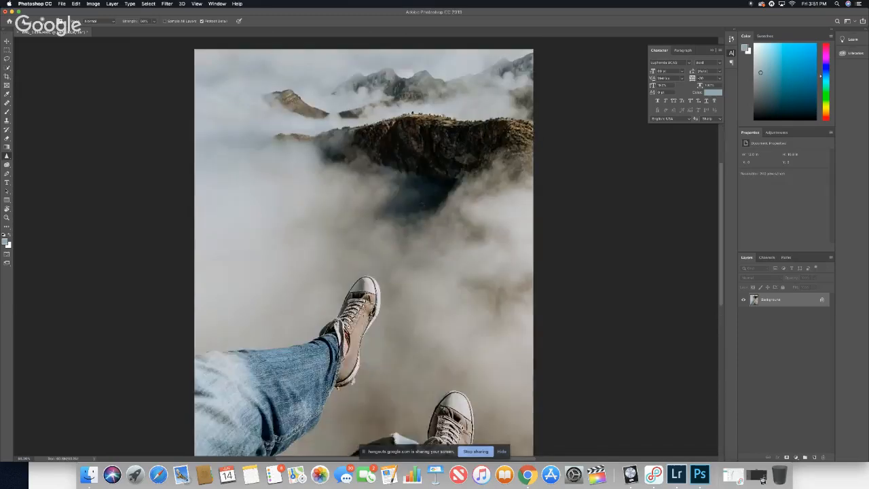
pyautogui.scroll(2, 421, 205)
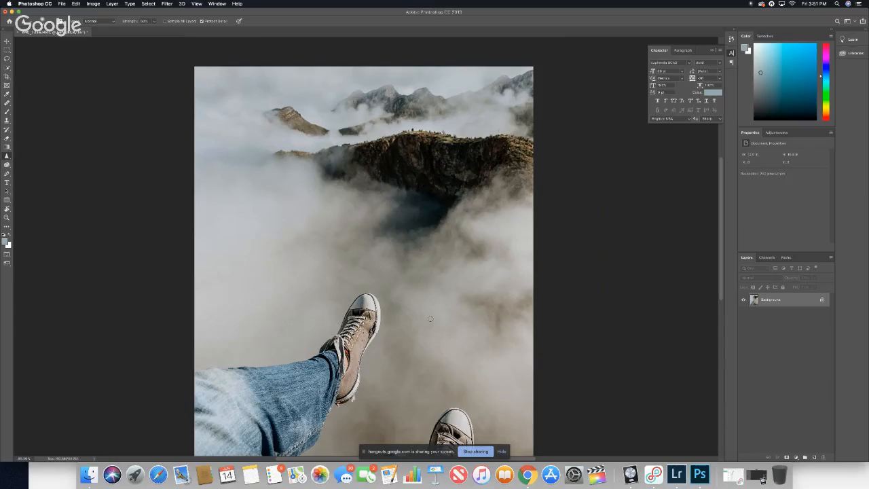
pyautogui.scroll(1, 430, 319)
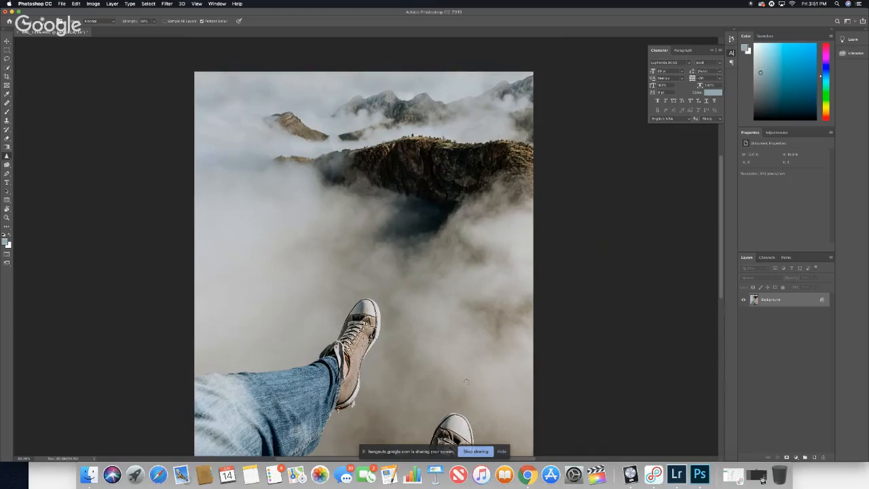
pyautogui.scroll(-5, 387, 245)
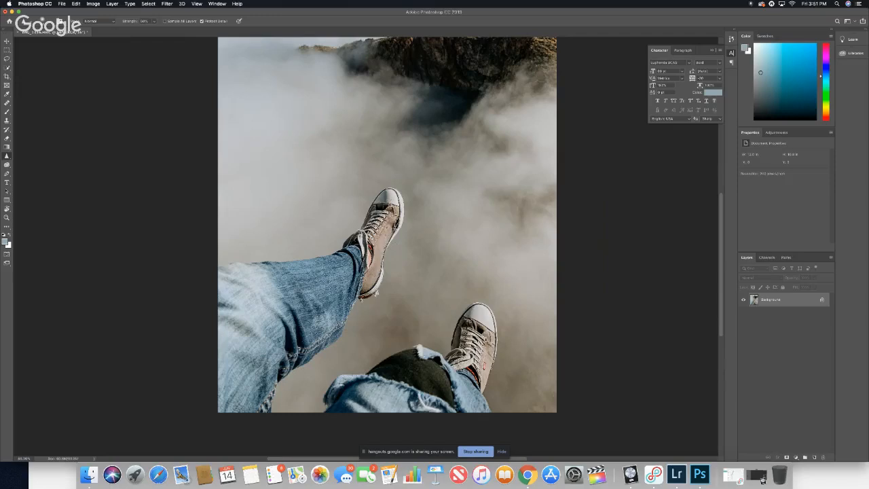
# Adjust the Sponge tool's flow and desaturate the orange sock patch at the ankle of the upper shoe.
pyautogui.press('super+plus')
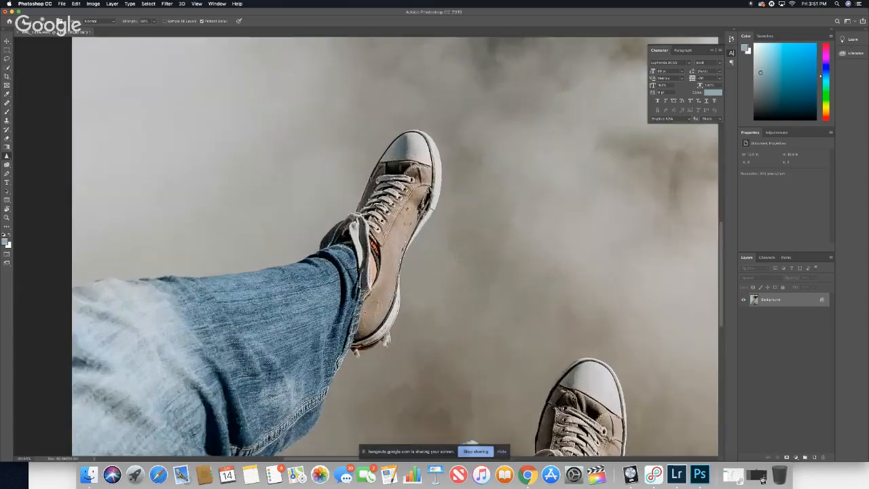
pyautogui.press('super+plus')
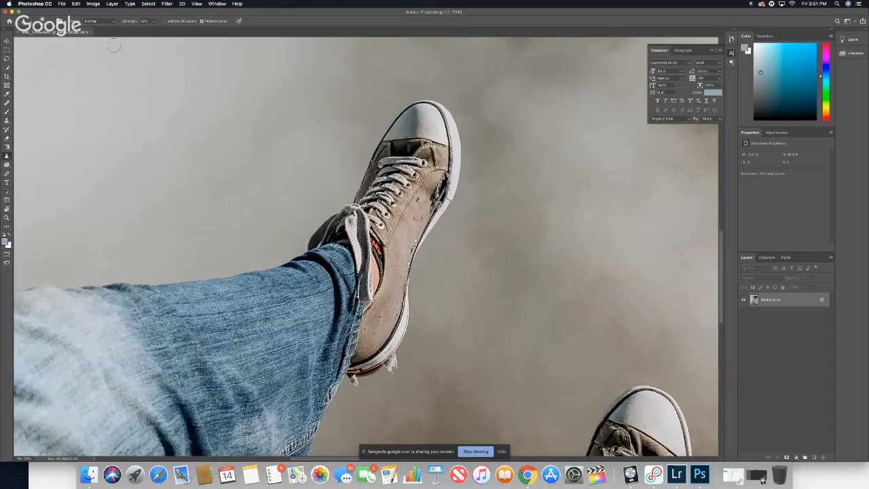
pyautogui.click(7, 165)
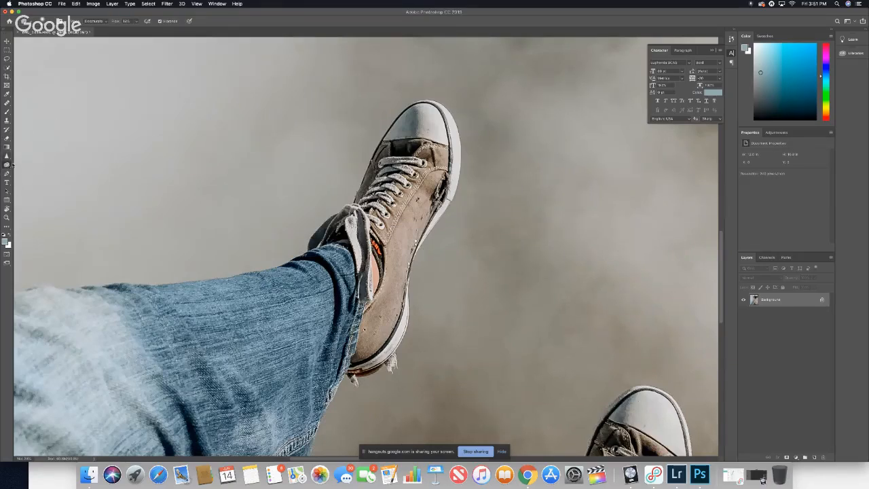
pyautogui.click(796, 458)
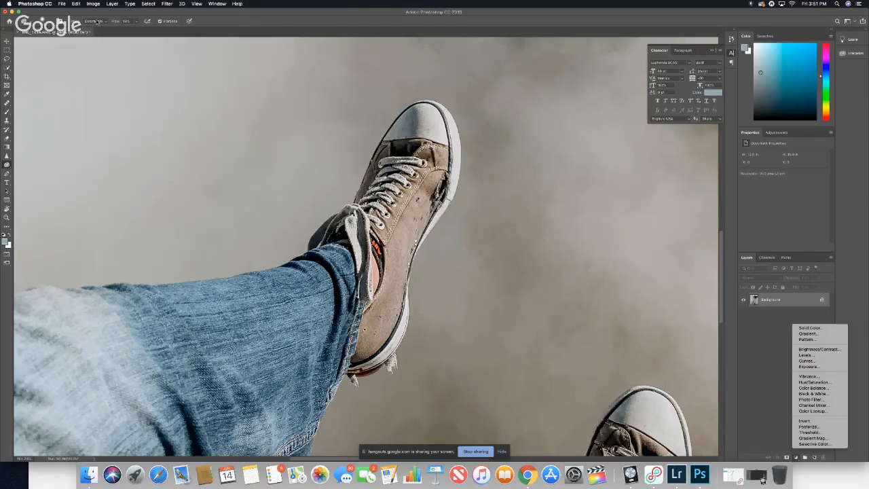
pyautogui.click(125, 21)
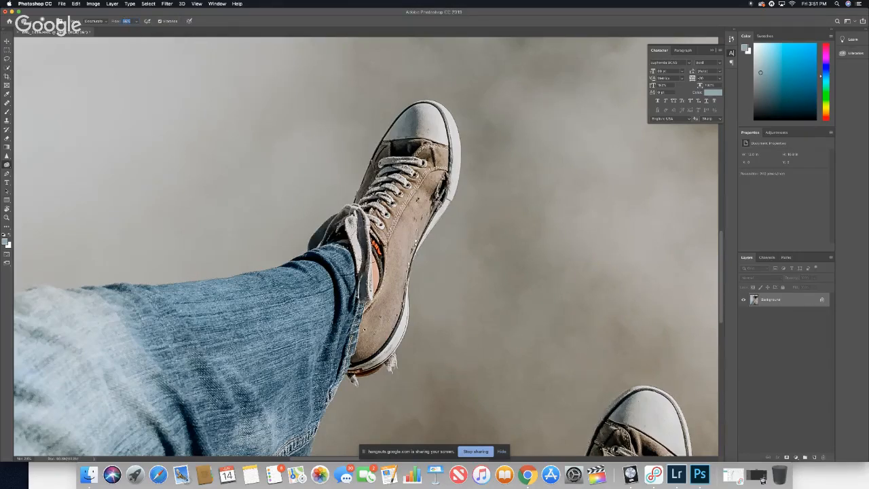
pyautogui.moveTo(373, 243)
pyautogui.mouseDown()
pyautogui.moveTo(394, 243)
pyautogui.moveTo(370, 243)
pyautogui.moveTo(376, 250)
pyautogui.mouseUp()
pyautogui.press('super+0')
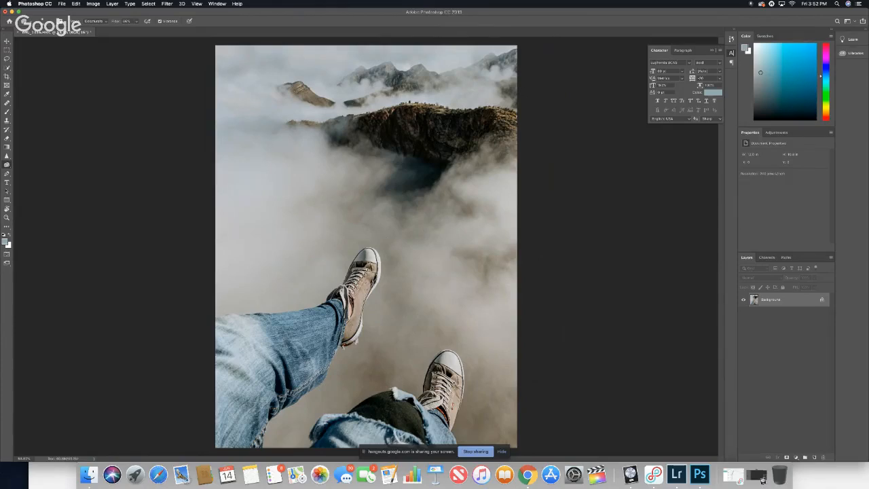
# Switch to Final Cut Pro and play parts of the clouds project, from the feet over the clouds to the rocky cliffs.
pyautogui.click(597, 474)
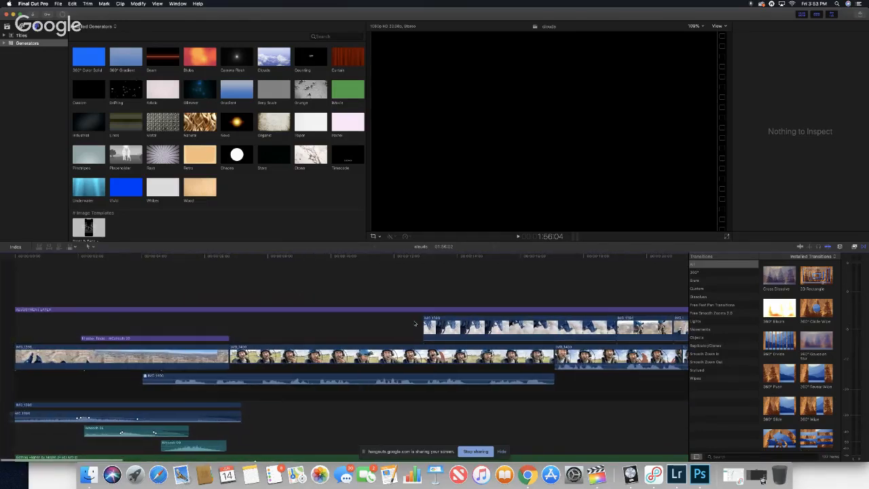
pyautogui.click(241, 258)
pyautogui.press('space')
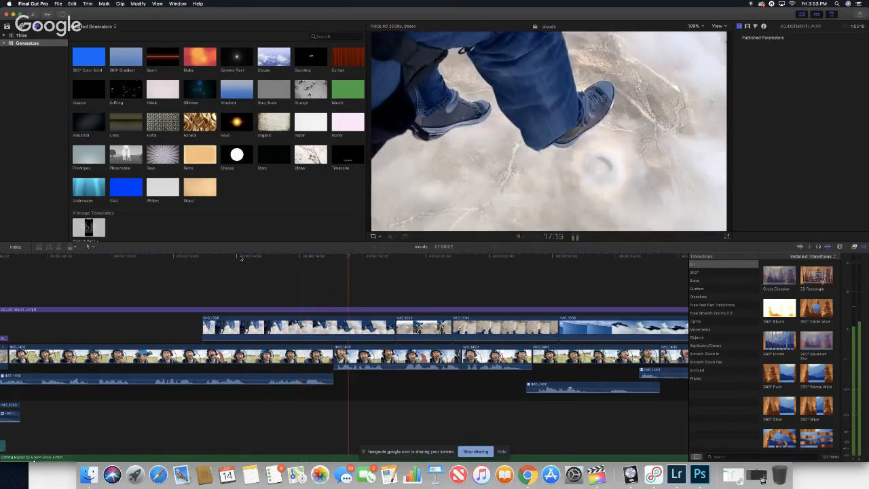
pyautogui.press('space')
pyautogui.click(596, 257)
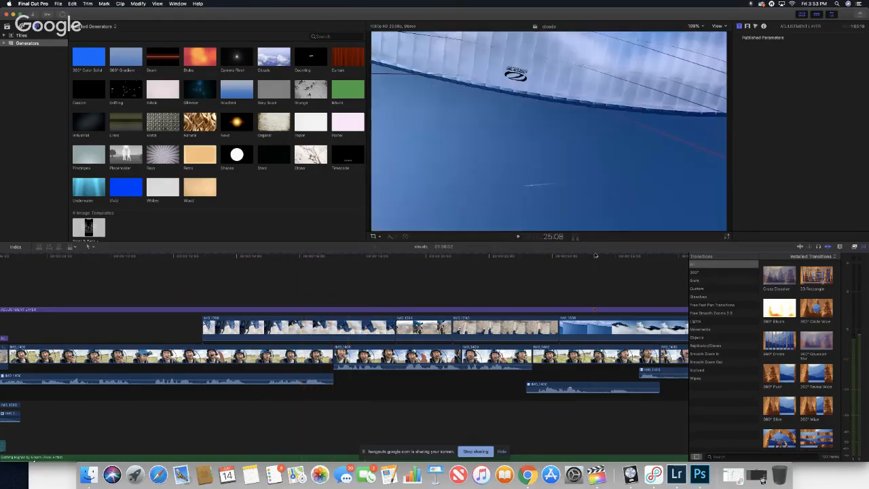
pyautogui.hscroll(5, 606, 283)
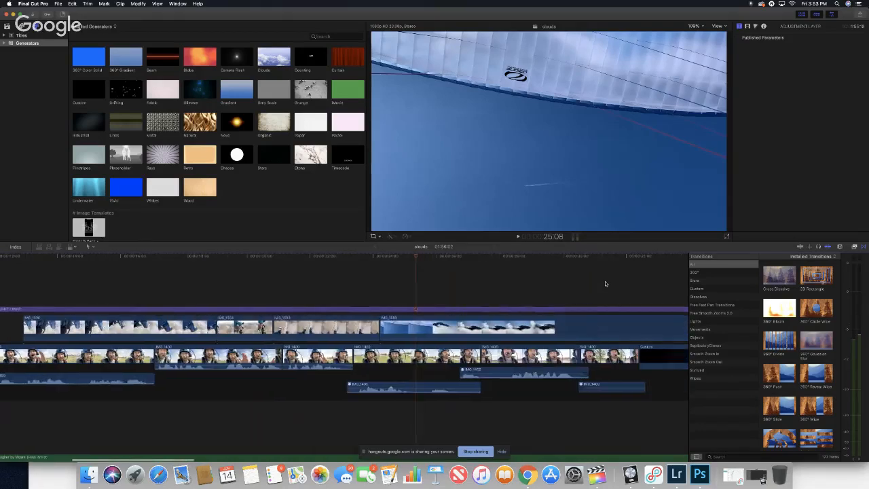
pyautogui.click(596, 263)
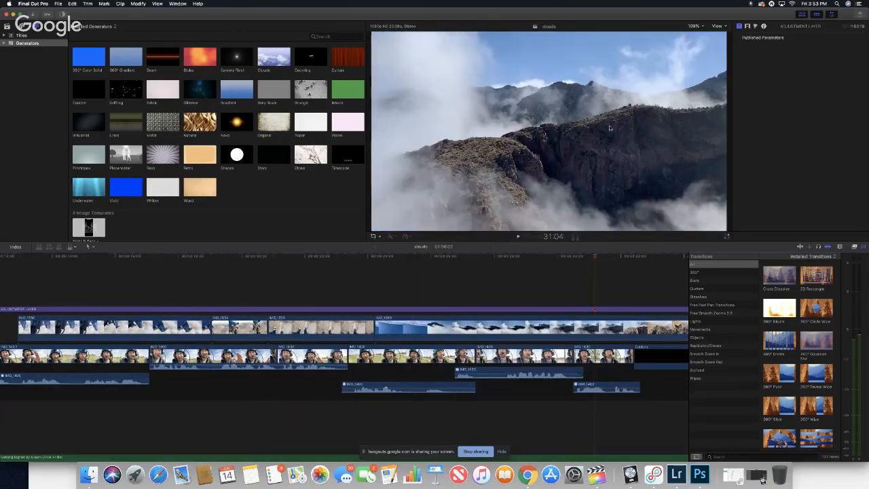
pyautogui.press('space')
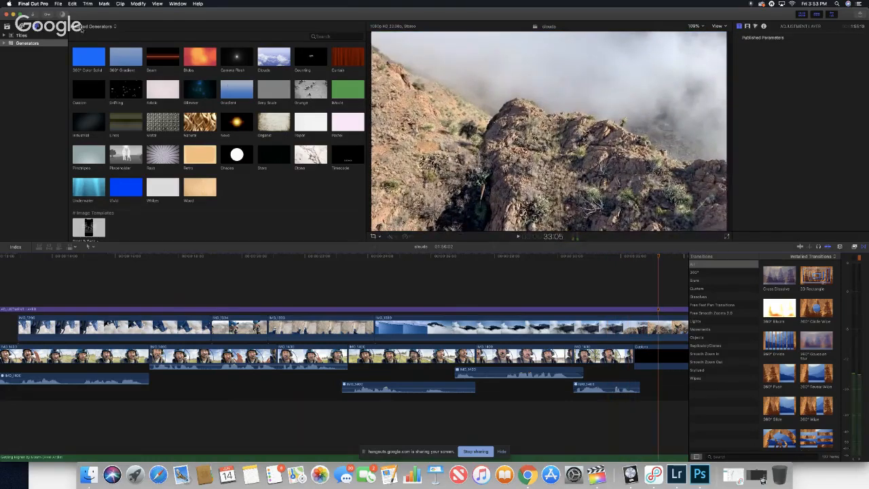
# Change the workspace to Color & Effects.
pyautogui.click(161, 4)
pyautogui.moveTo(175, 52)
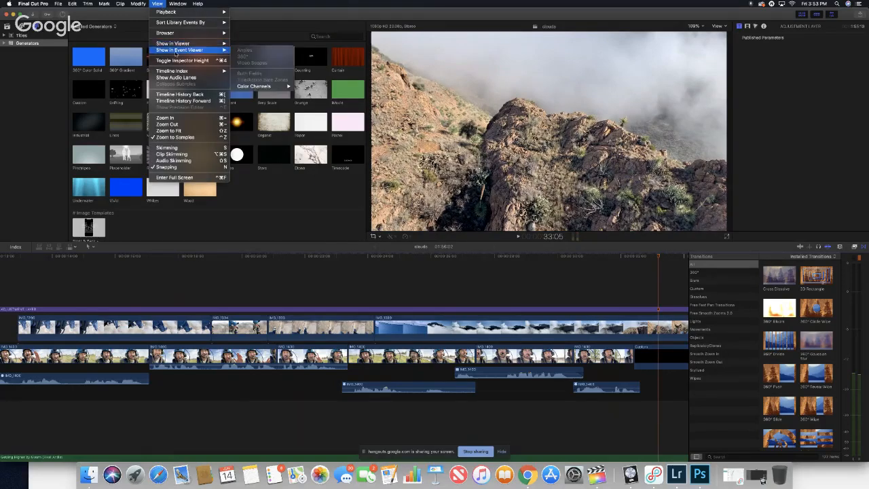
pyautogui.moveTo(178, 4)
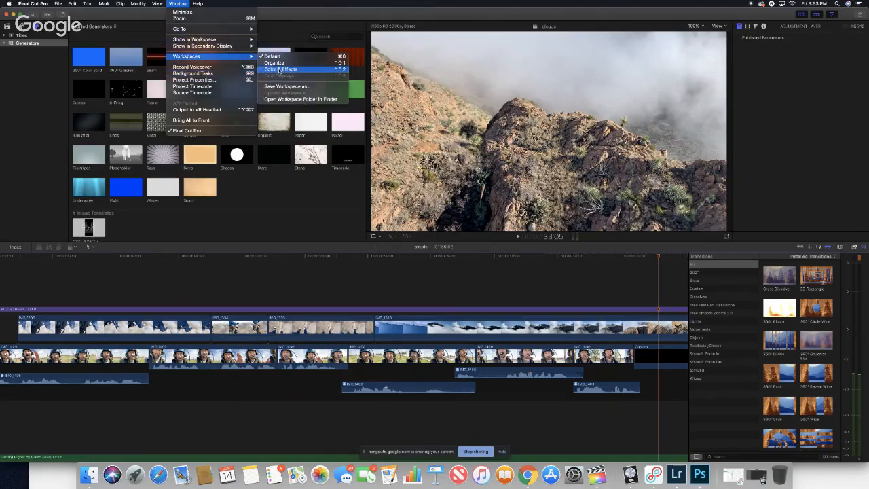
pyautogui.click(278, 70)
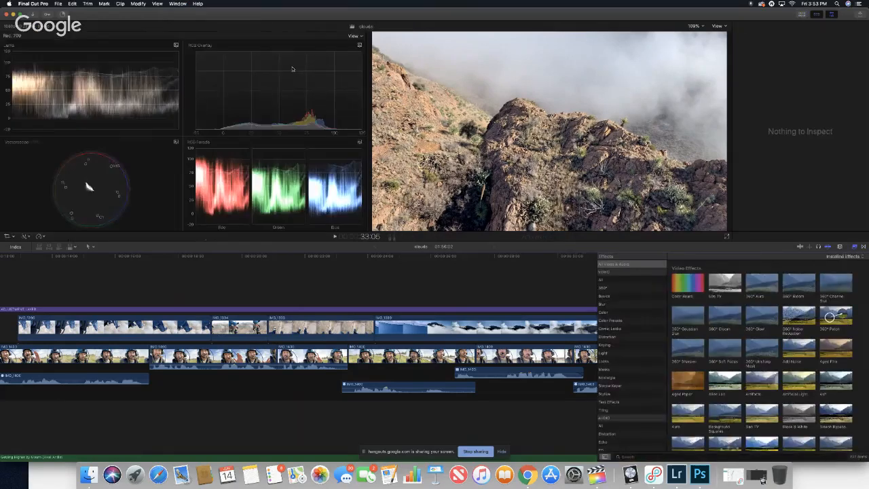
# Change the video scopes to a single-scope layout and display the Vectorscope.
pyautogui.click(356, 36)
pyautogui.click(309, 28)
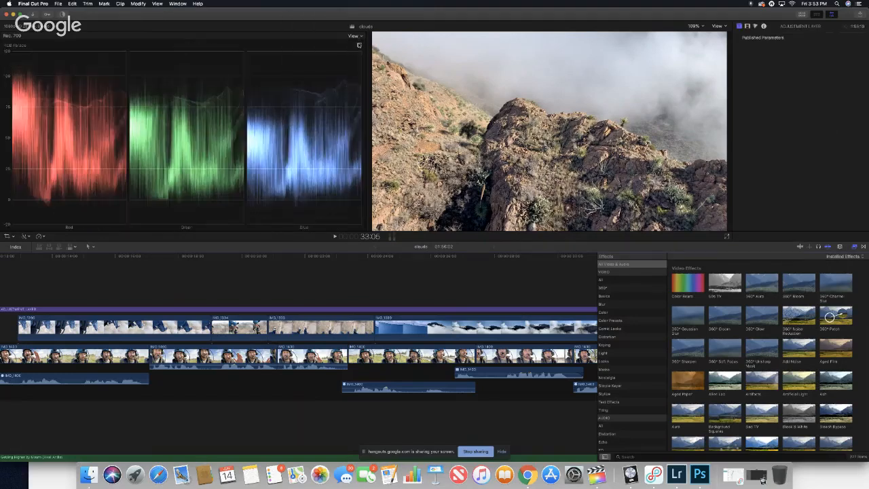
pyautogui.click(360, 44)
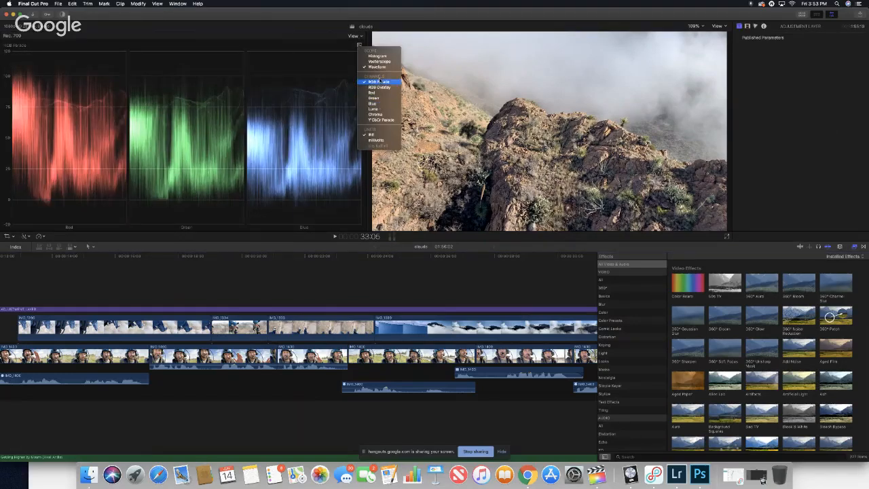
pyautogui.click(379, 62)
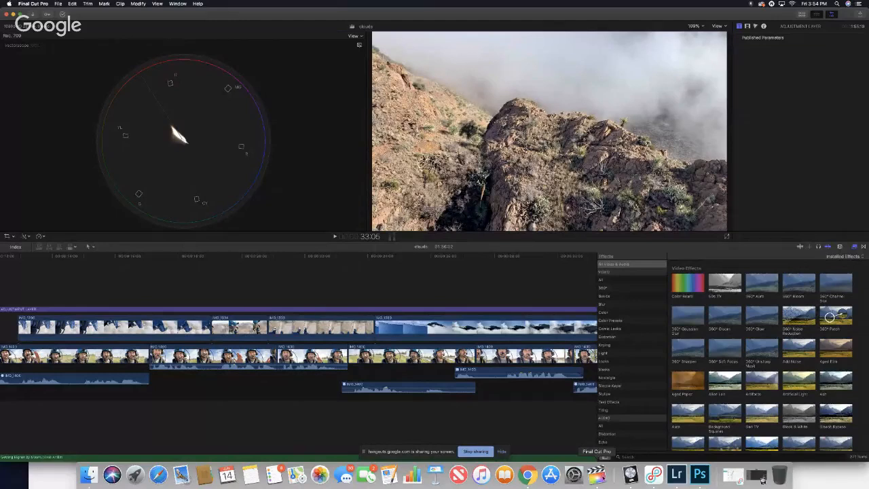
# Switch to Photoshop, choose the Blur tool with a reduced strength and blur the far peaks near the photo's upper edge.
pyautogui.click(700, 474)
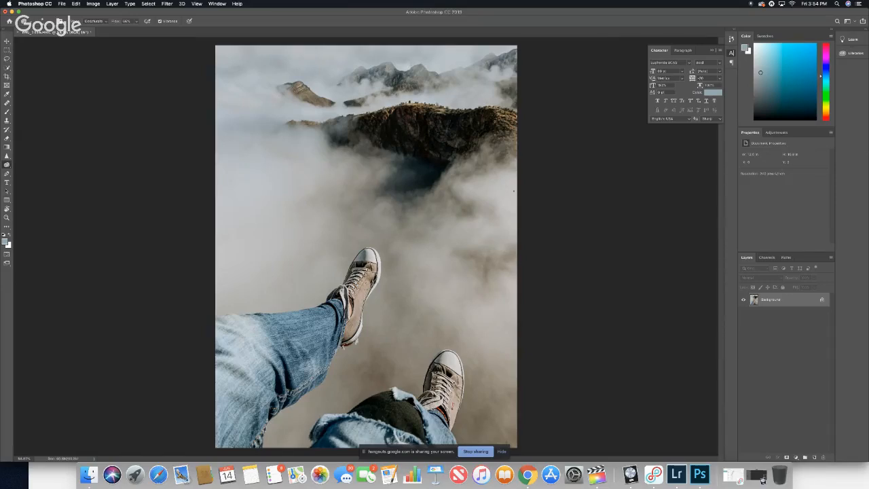
pyautogui.click(7, 155)
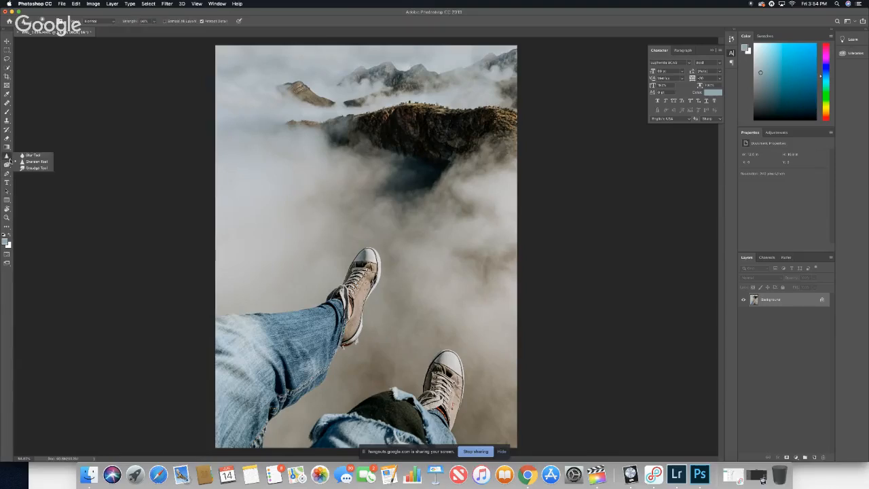
pyautogui.click(31, 157)
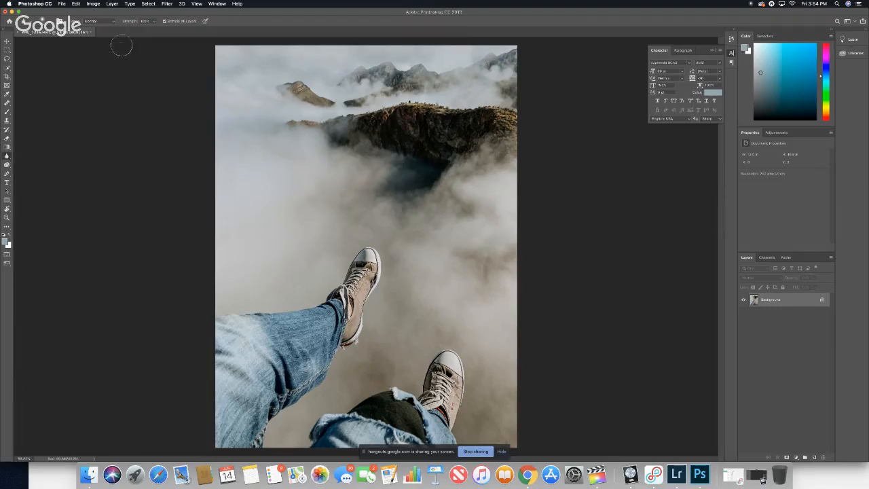
pyautogui.click(145, 21)
pyautogui.moveTo(384, 73); pyautogui.dragTo(407, 73)
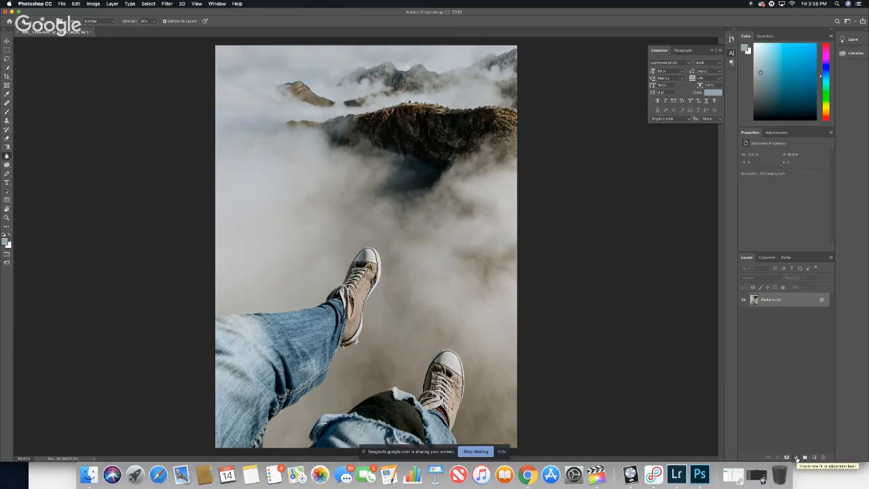
# Add a Solid Color fill layer above the Background and set its opacity to 0%.
pyautogui.click(797, 458)
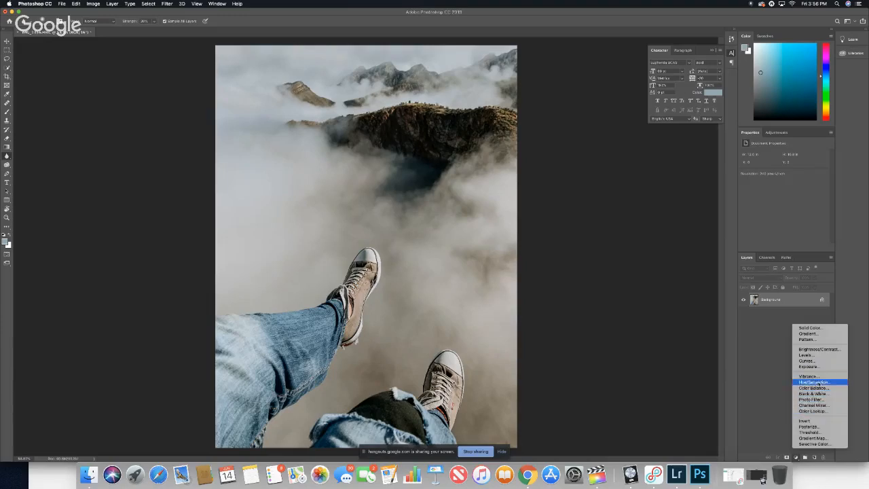
pyautogui.click(810, 329)
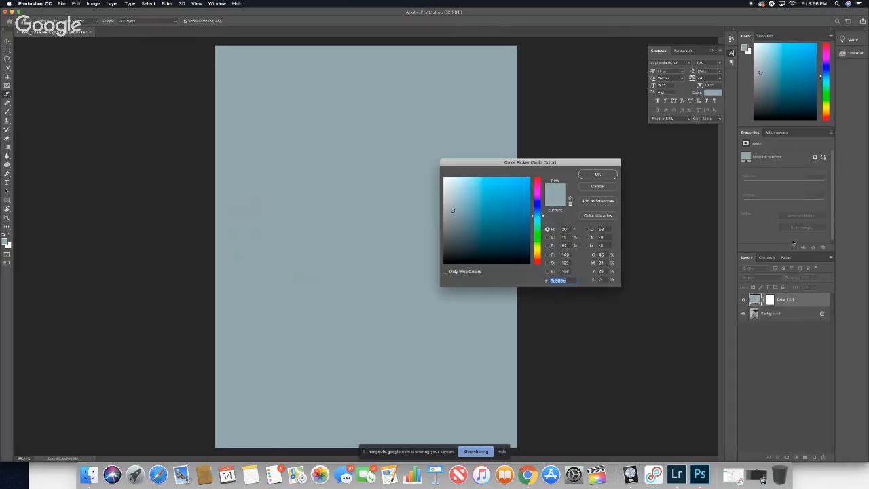
pyautogui.click(597, 176)
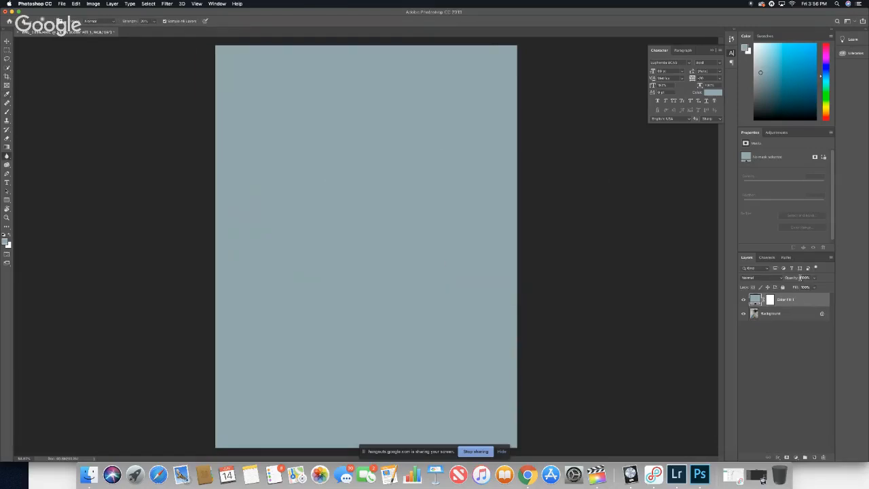
pyautogui.click(803, 277)
pyautogui.write('0')
pyautogui.press('Return')
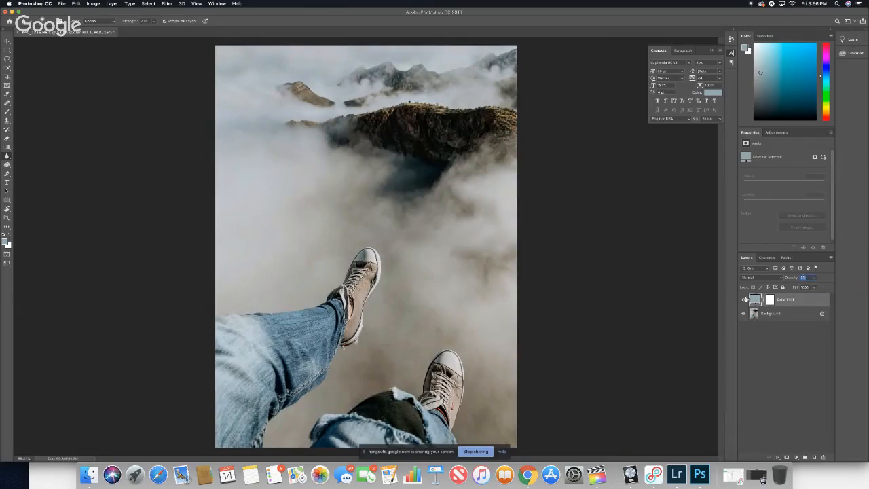
# Recolor the fill layer by sampling the brownish clouds and shifting the color to a lighter, warmer tan.
pyautogui.doubleClick(756, 299)
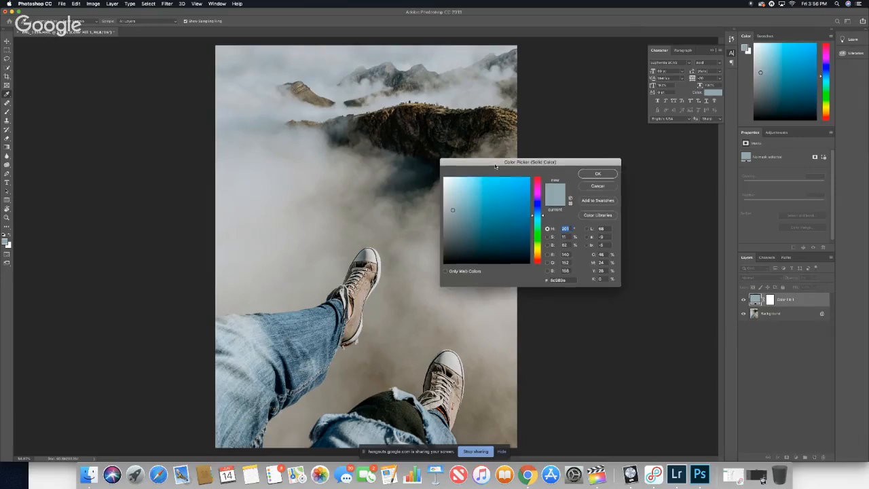
pyautogui.moveTo(498, 169); pyautogui.dragTo(564, 162)
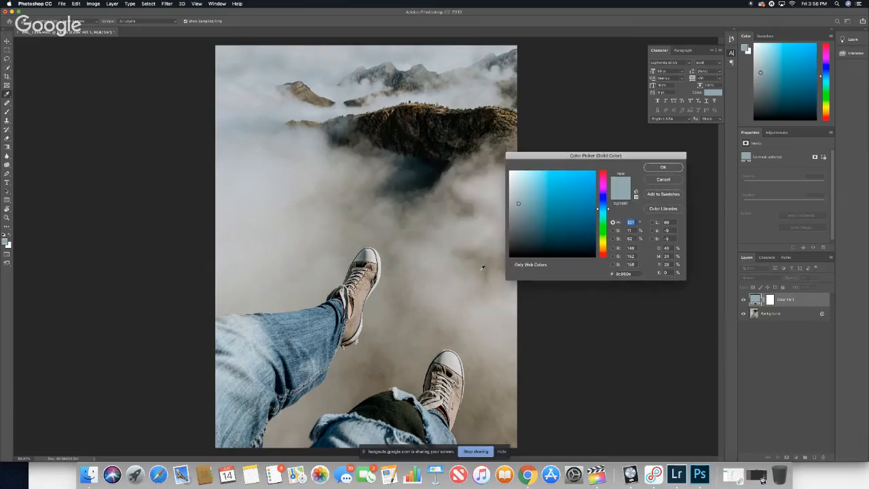
pyautogui.moveTo(482, 268); pyautogui.dragTo(483, 259)
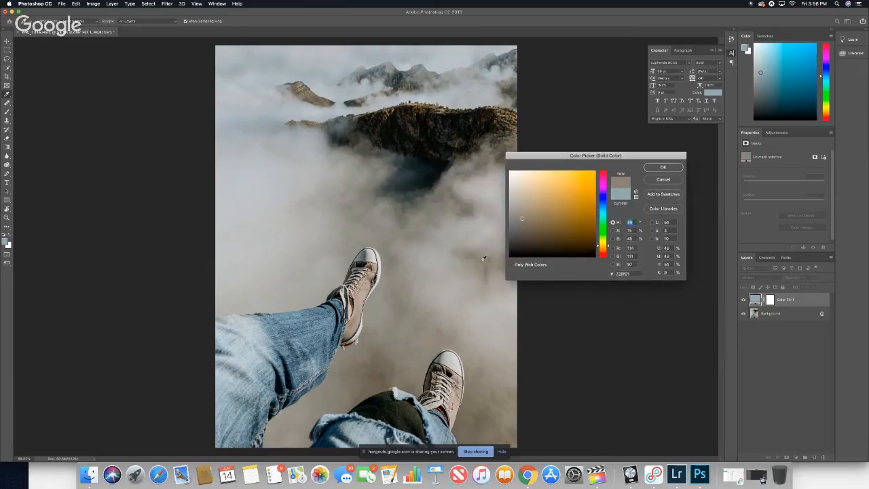
pyautogui.moveTo(522, 218); pyautogui.dragTo(529, 219)
pyautogui.moveTo(528, 219); pyautogui.dragTo(537, 209)
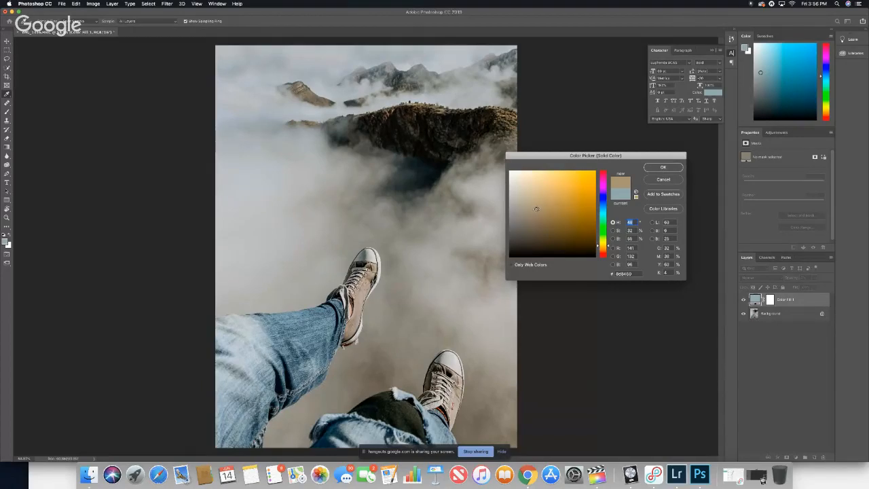
pyautogui.click(664, 168)
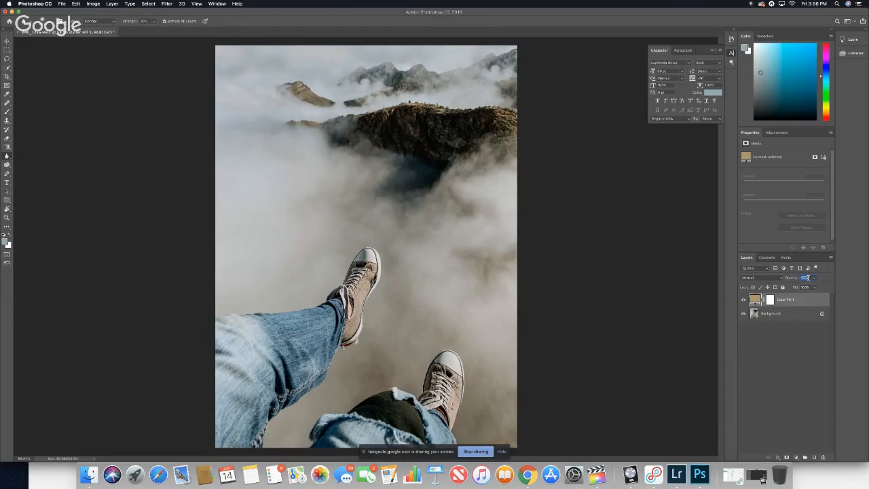
# Raise the color fill layer's opacity for a soft tan tint, and select its layer mask for painting with the Brush tool.
pyautogui.hotkey('shift', 'Up')
pyautogui.hotkey('shift', 'Up')
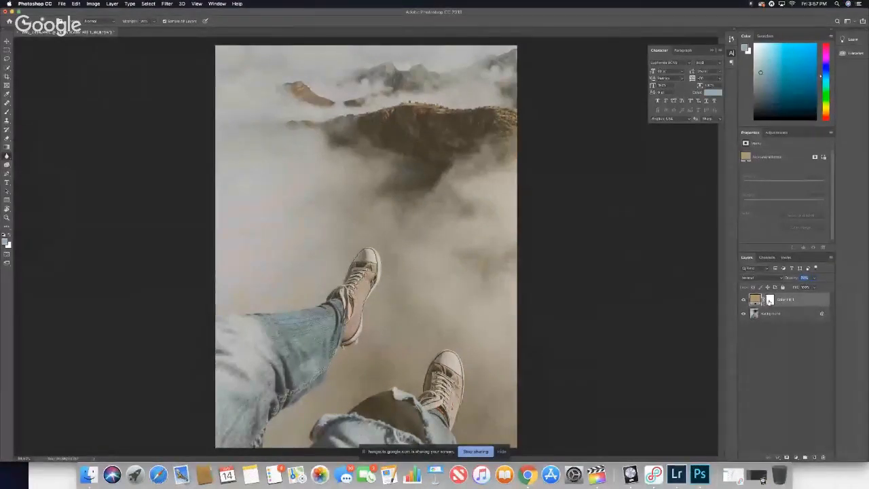
pyautogui.click(770, 300)
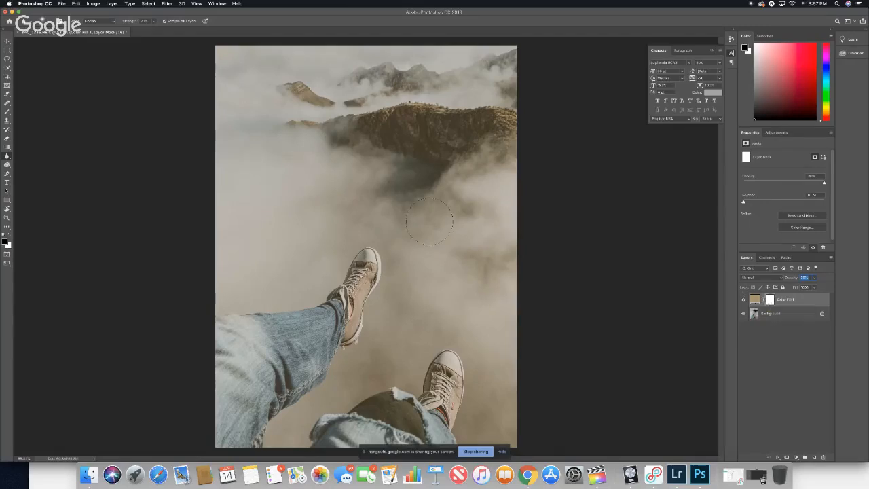
pyautogui.click(7, 113)
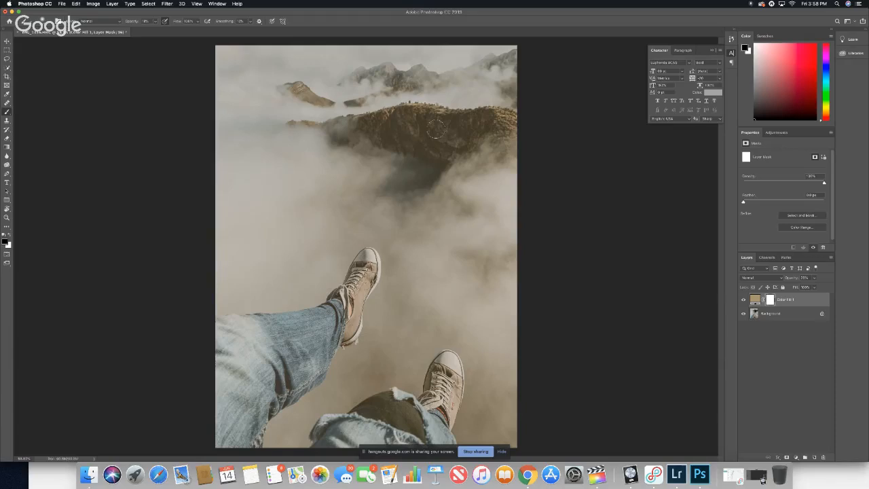
pyautogui.click(805, 277)
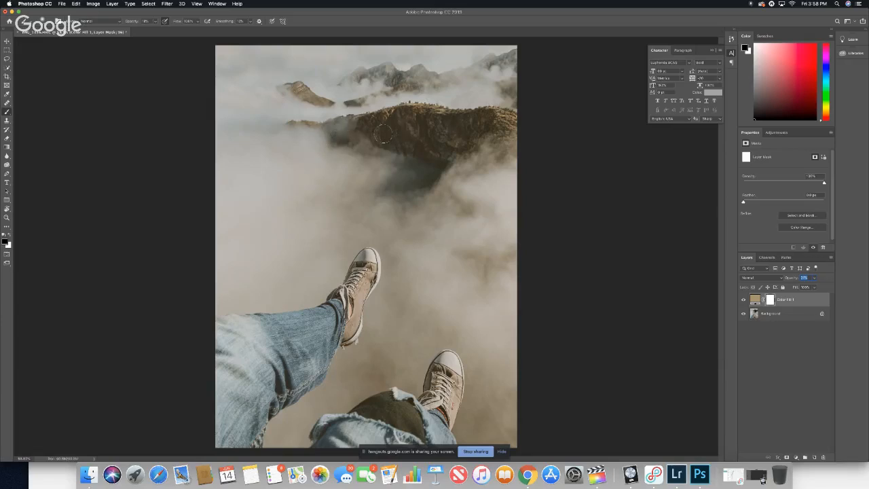
# Paint black at low brush opacity on the fill layer's mask over the main cliff and the dark hollow beneath it.
pyautogui.doubleClick(147, 21)
pyautogui.write('10')
pyautogui.press('Return')
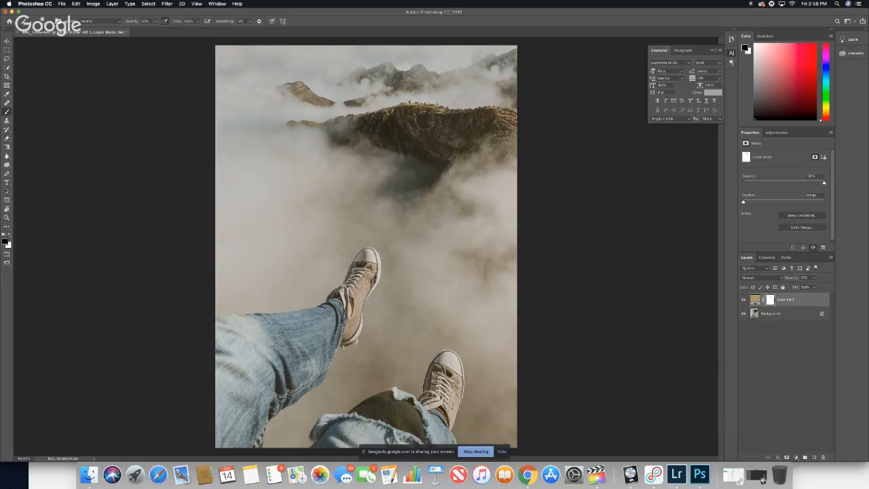
pyautogui.moveTo(423, 121); pyautogui.dragTo(422, 116)
pyautogui.moveTo(409, 163); pyautogui.dragTo(408, 161)
pyautogui.click(145, 22)
pyautogui.write('1')
pyautogui.moveTo(434, 165); pyautogui.dragTo(408, 190)
pyautogui.moveTo(474, 131); pyautogui.dragTo(457, 139)
pyautogui.click(838, 4)
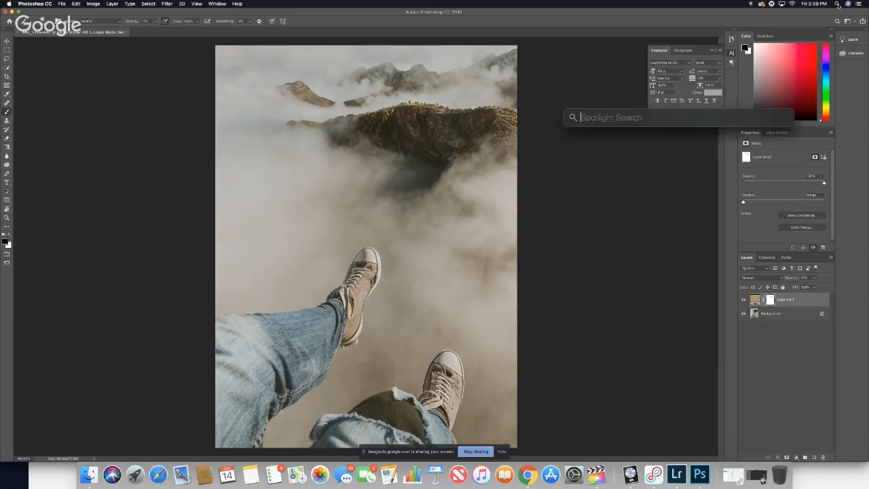
pyautogui.write('imag')
pyautogui.press('BackSpace')
pyautogui.press('BackSpace')
pyautogui.press('BackSpace')
pyautogui.press('BackSpace')
pyautogui.write('magn')
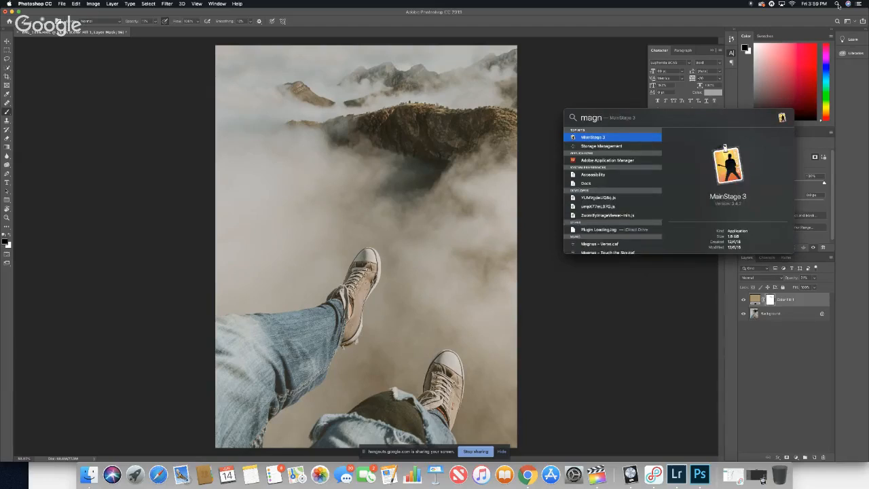
pyautogui.write('if')
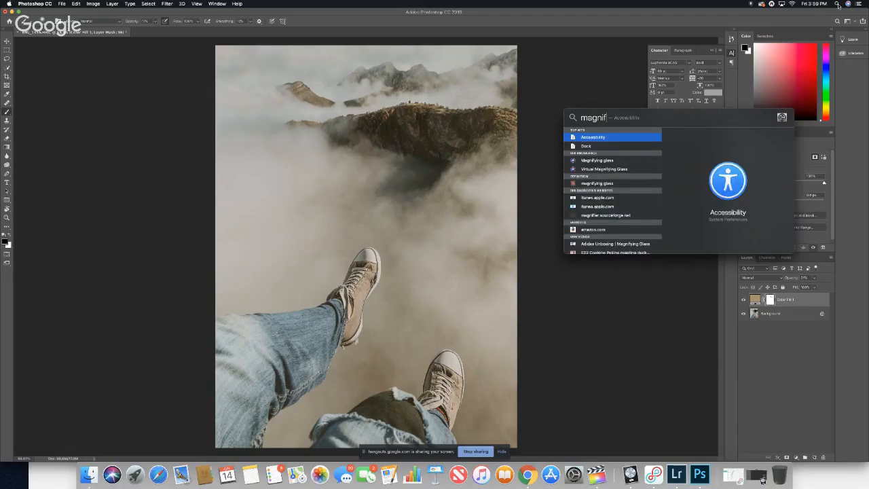
pyautogui.write('ine')
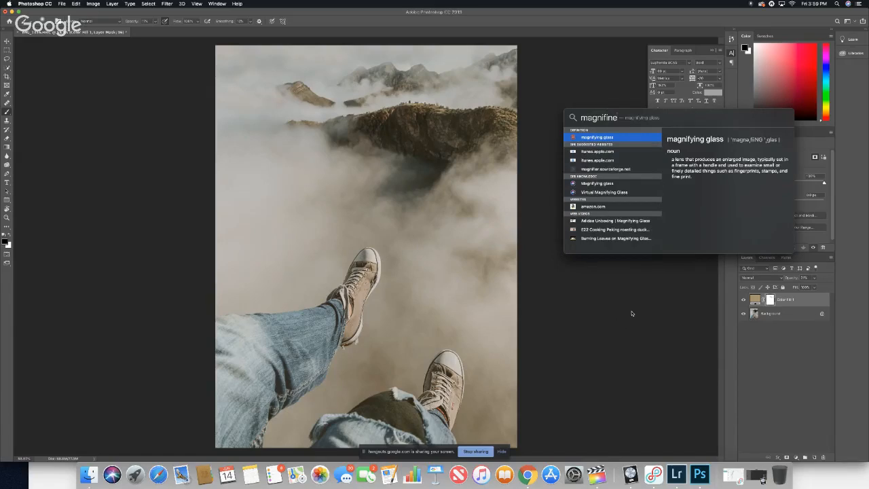
pyautogui.press('Escape')
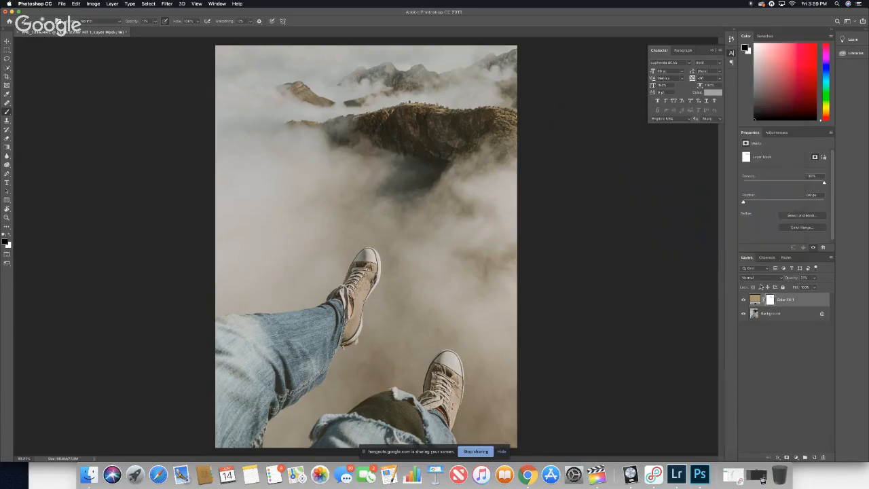
# Paint on the fill layer's mask over the upper shoe to reduce the tan tint there.
pyautogui.scroll(4, 781, 326)
pyautogui.scroll(-2, 786, 342)
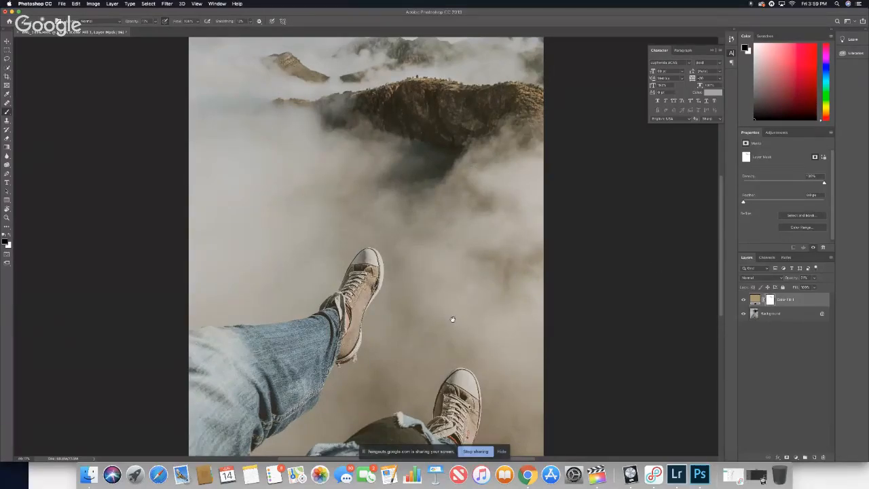
pyautogui.moveTo(452, 319); pyautogui.dragTo(459, 238)
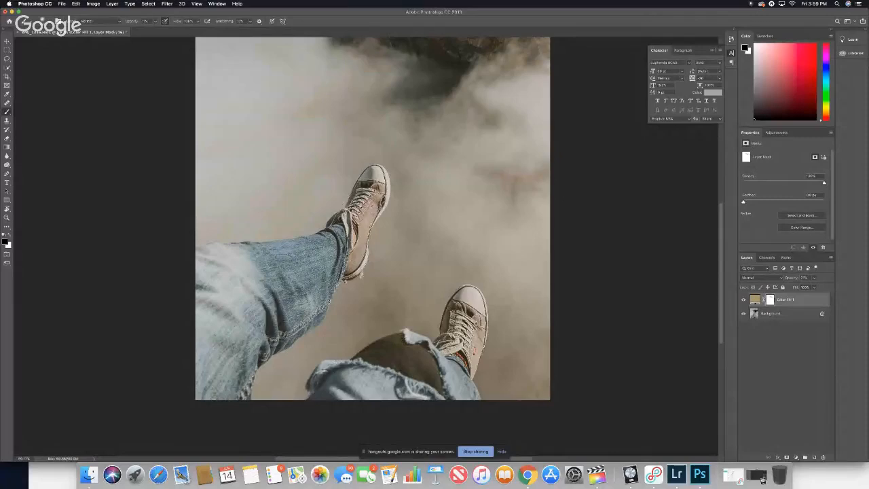
pyautogui.press('super+plus')
pyautogui.press('super+plus')
pyautogui.press('super+plus')
pyautogui.press('super+plus')
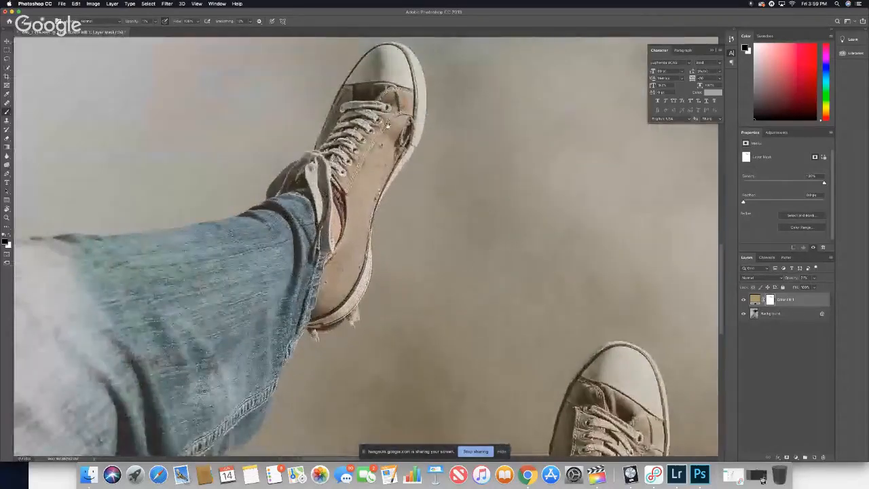
pyautogui.scroll(5, 367, 244)
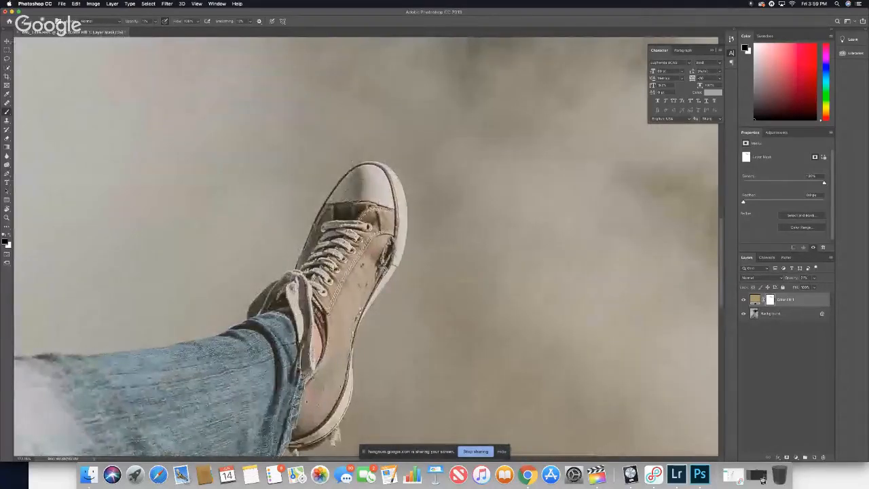
pyautogui.moveTo(349, 189); pyautogui.dragTo(349, 189)
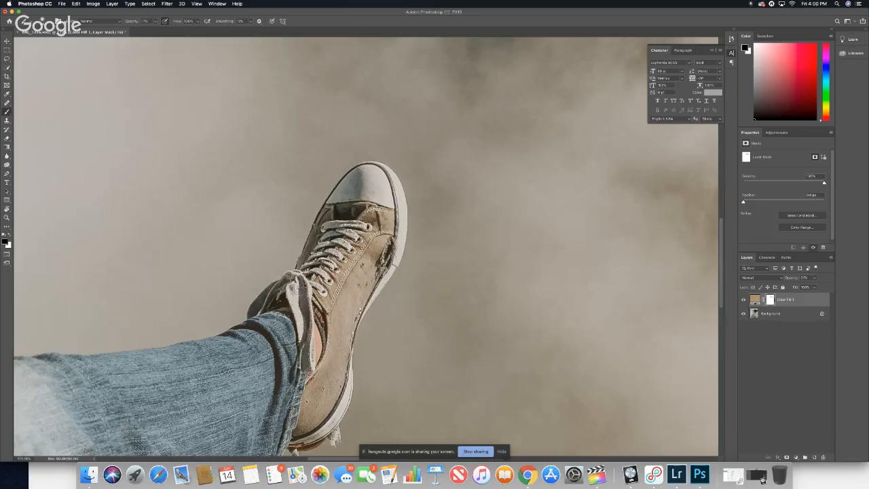
# Adjust the brush opacity and examine the tan tint on both shoes and the main cliff.
pyautogui.scroll(-2, 367, 244)
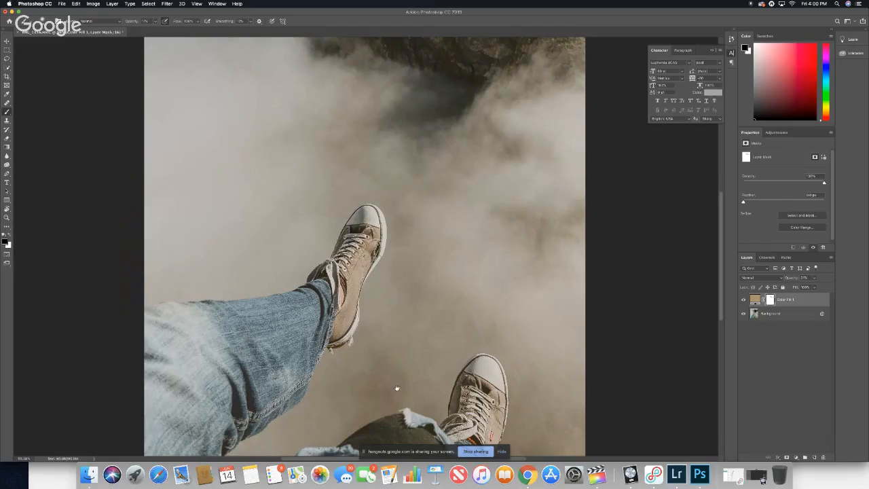
pyautogui.scroll(-3, 397, 388)
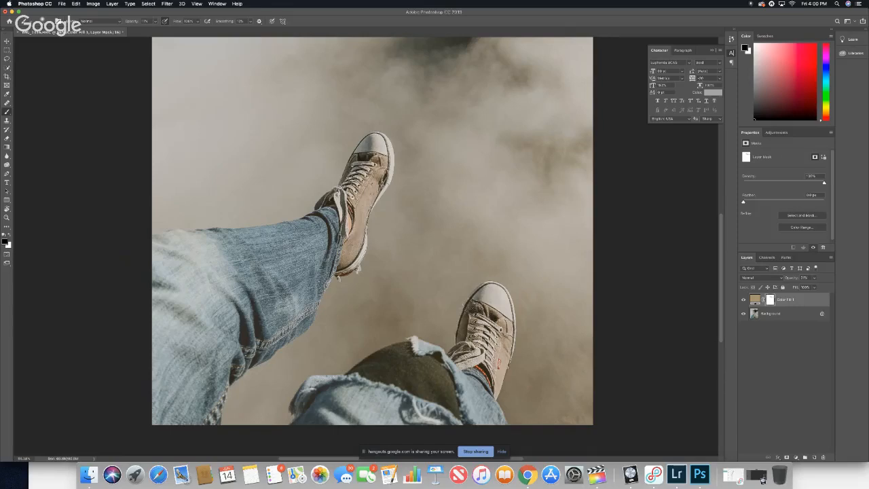
pyautogui.press('super+minus')
pyautogui.press('super+minus')
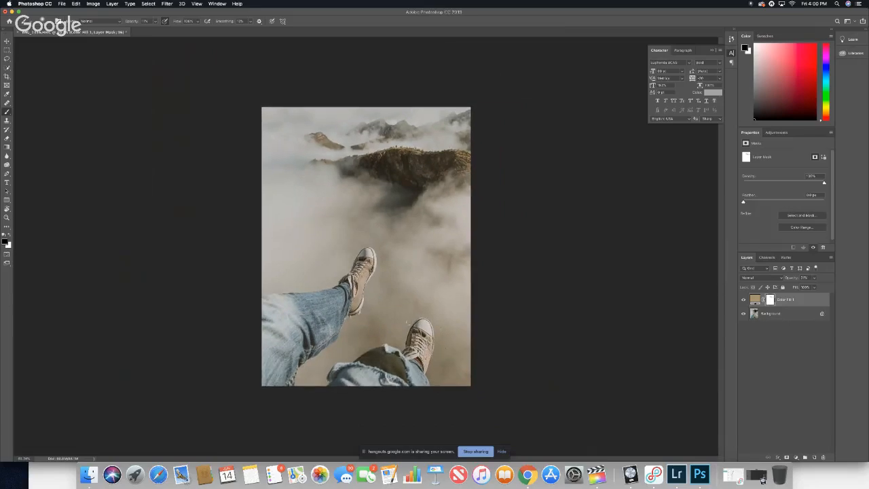
pyautogui.click(145, 21)
pyautogui.write('8')
pyautogui.press('super+equal')
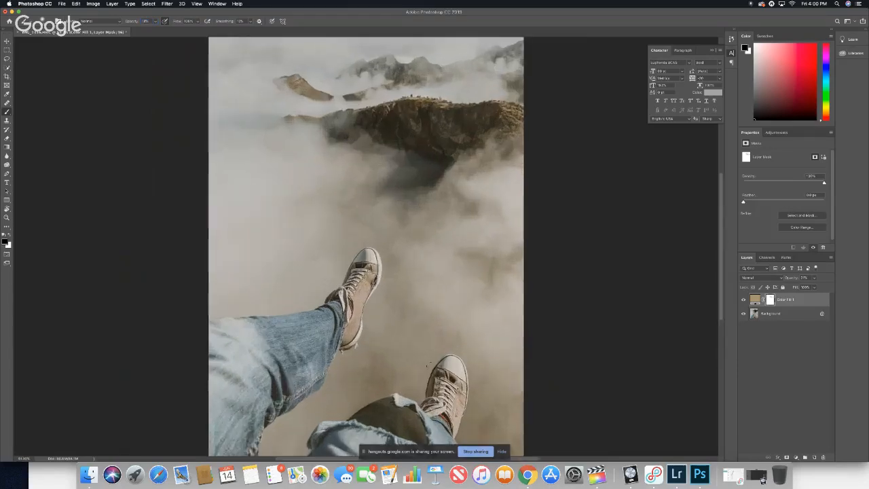
pyautogui.moveTo(432, 375); pyautogui.dragTo(435, 270)
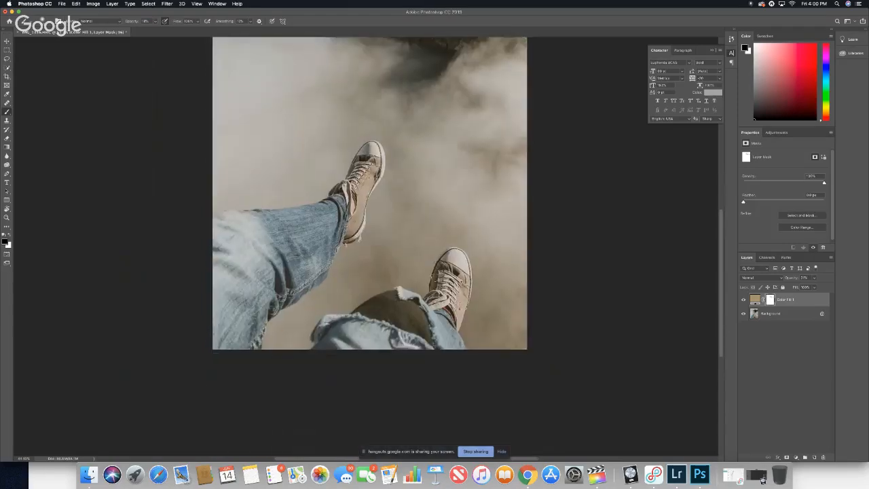
pyautogui.press('super+equal')
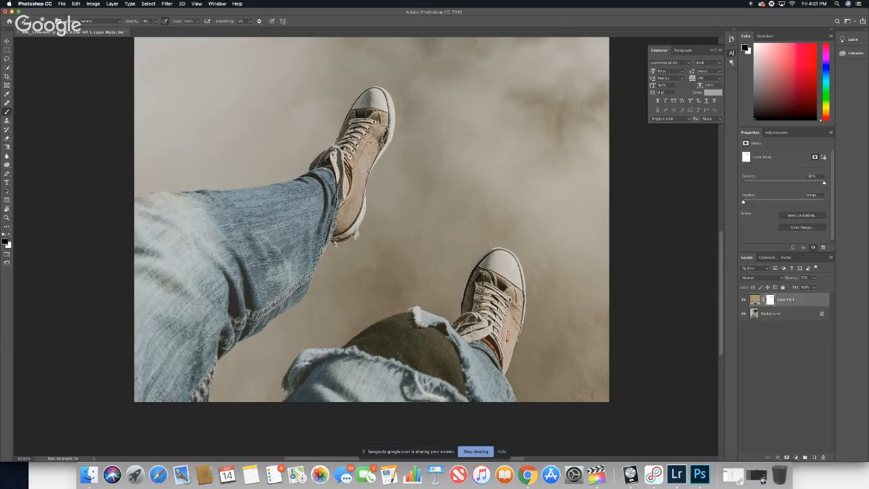
pyautogui.press('super+0')
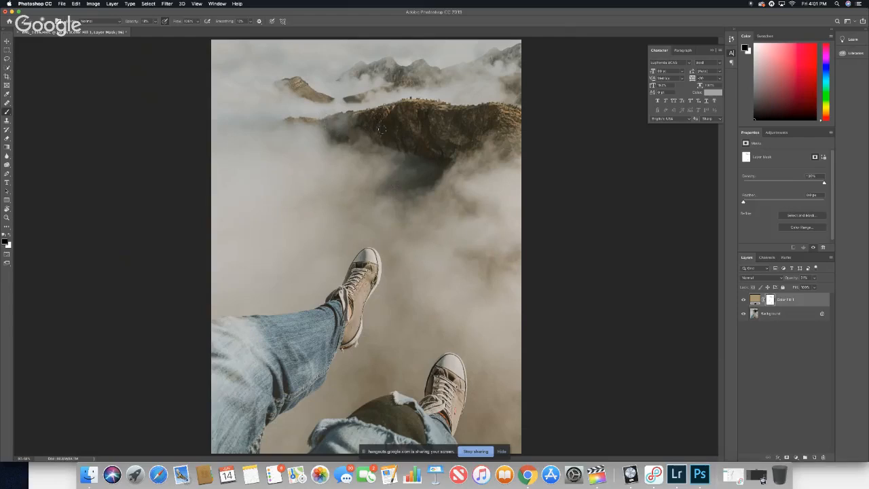
pyautogui.press('super+equal')
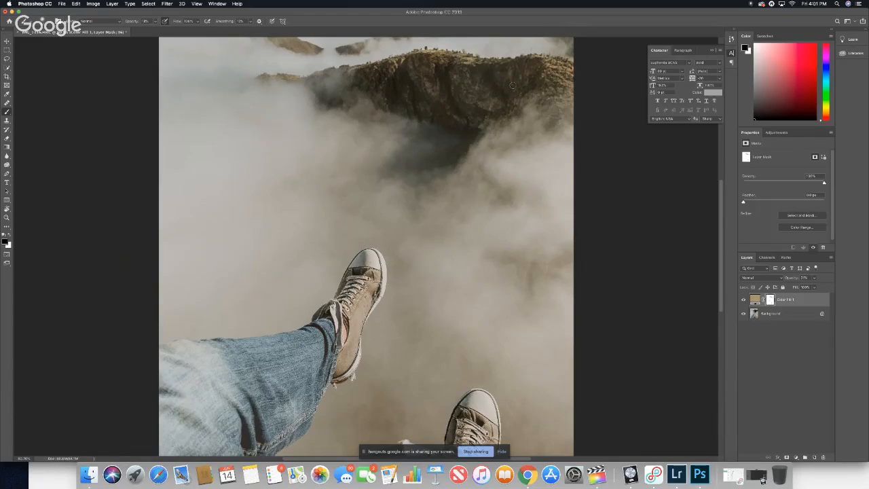
pyautogui.press('super+minus')
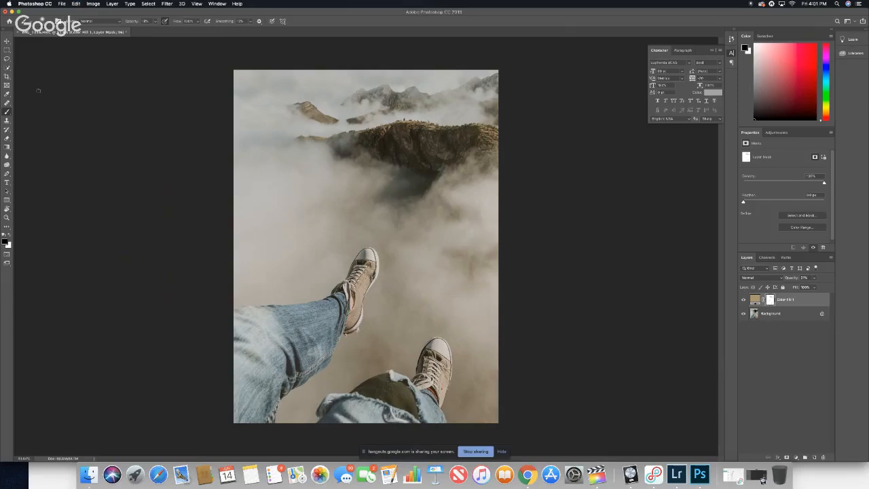
# Apply a black gradient to the tan fill layer's mask, running from the image's upper-left corner to just past its centre.
pyautogui.click(6, 149)
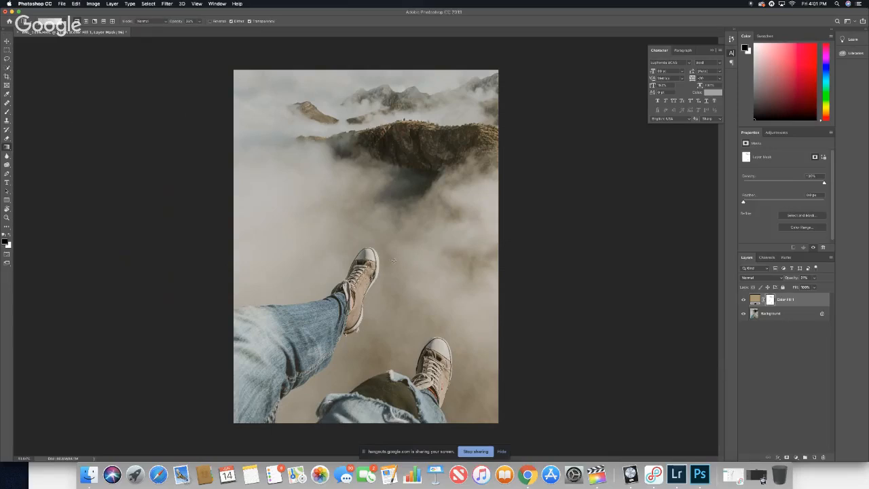
pyautogui.moveTo(400, 265); pyautogui.dragTo(229, 65)
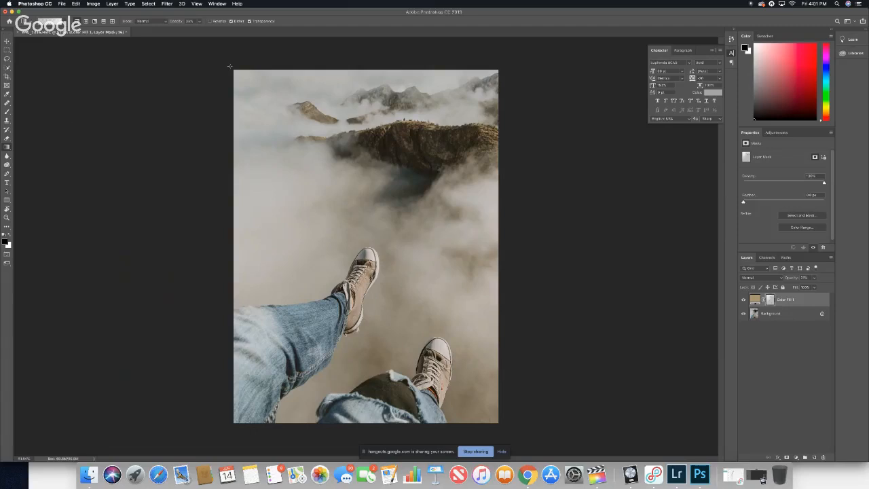
pyautogui.moveTo(233, 69); pyautogui.dragTo(402, 274)
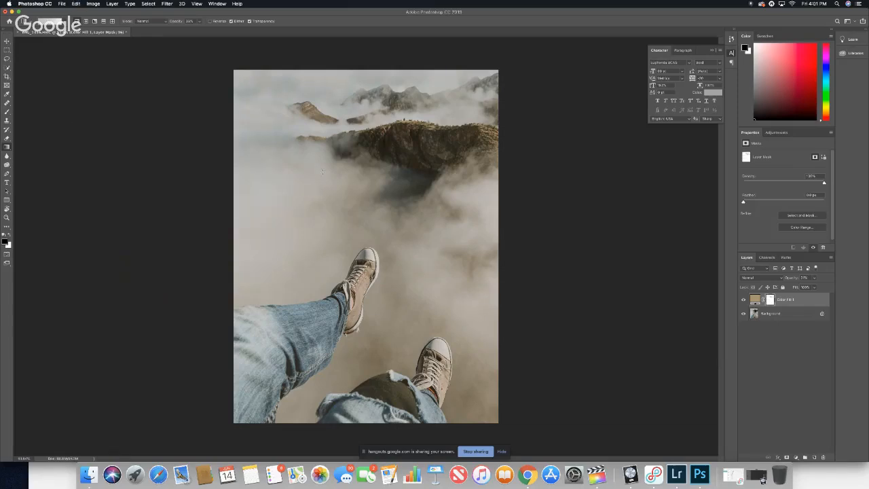
pyautogui.moveTo(233, 69); pyautogui.dragTo(429, 299)
# Add a Solid Color fill layer in a muted blue-gray and lower its opacity to 10%.
pyautogui.click(796, 458)
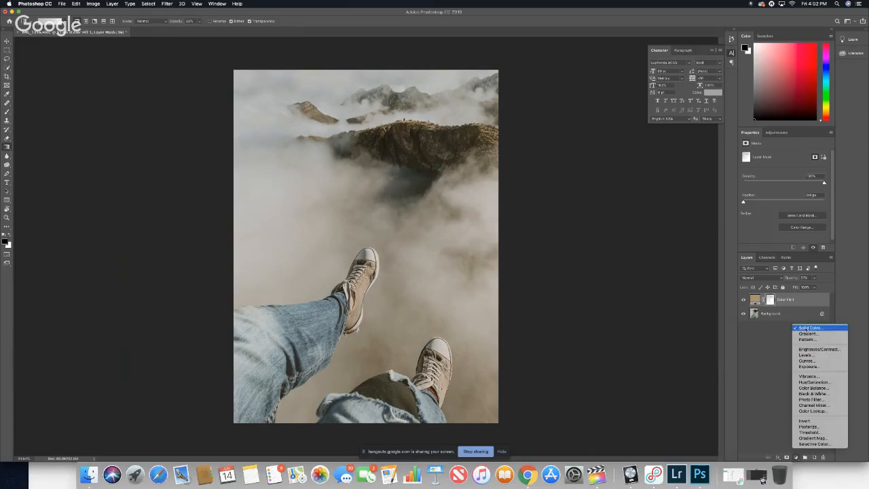
pyautogui.click(808, 328)
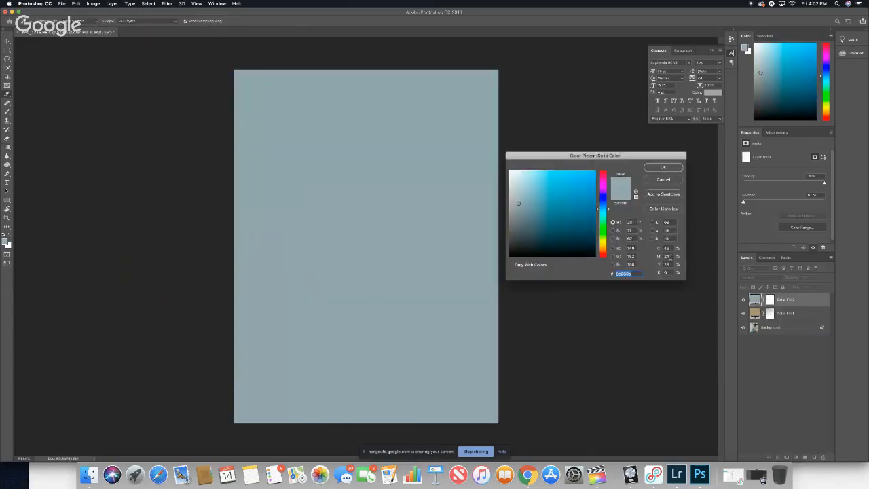
pyautogui.click(662, 167)
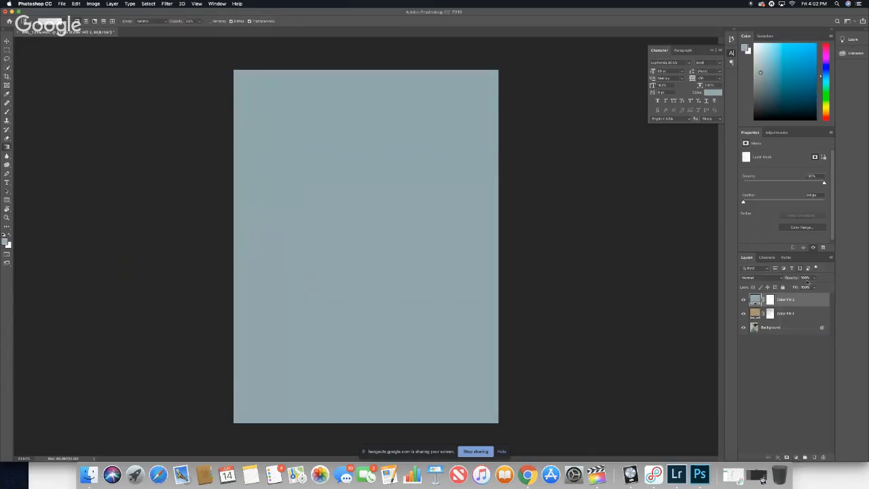
pyautogui.click(804, 278)
pyautogui.write('0')
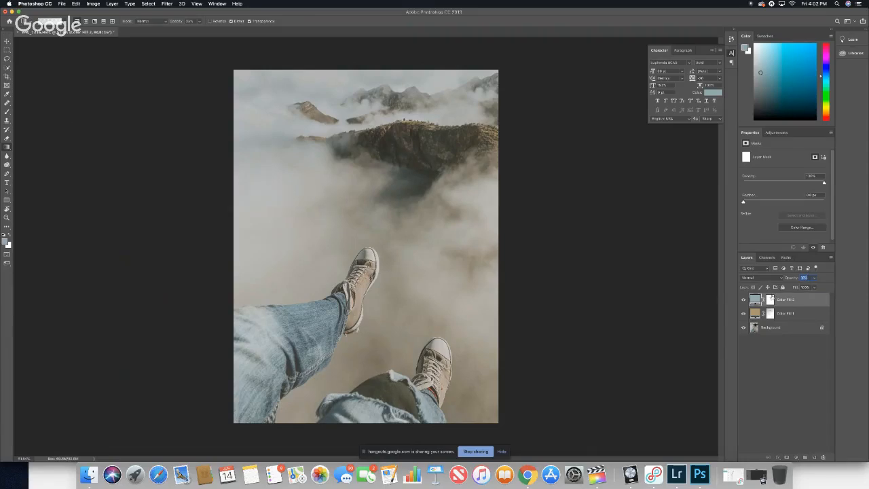
# Apply a black gradient at 78% opacity to the blue fill layer's mask, from the image's lower-right corner toward the upper left.
pyautogui.click(771, 299)
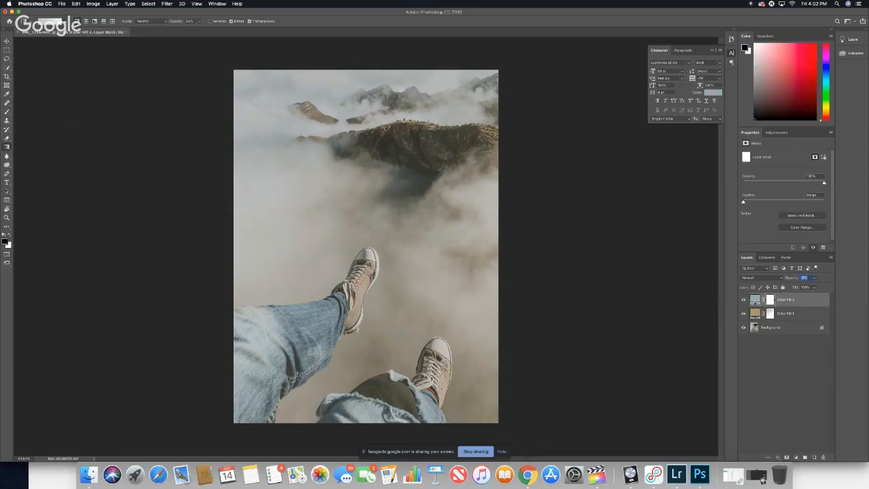
pyautogui.moveTo(443, 353); pyautogui.dragTo(352, 208)
pyautogui.click(191, 23)
pyautogui.write('78')
pyautogui.moveTo(499, 423); pyautogui.dragTo(255, 87)
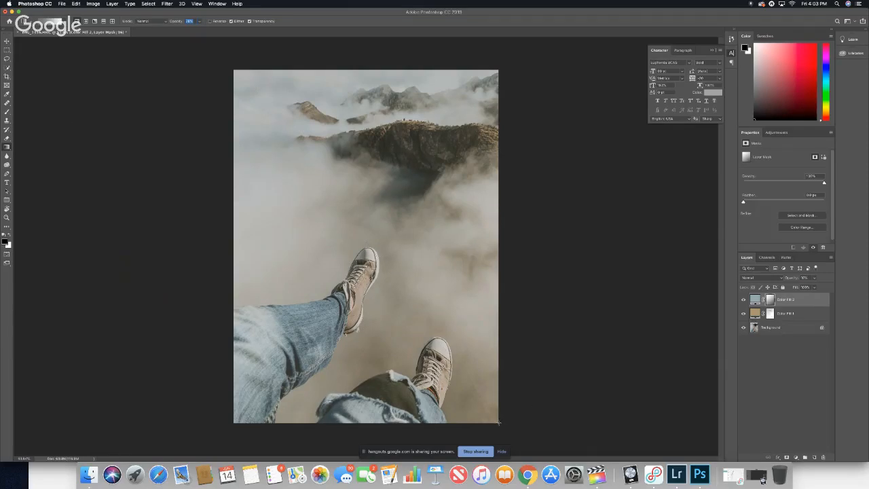
pyautogui.moveTo(498, 422); pyautogui.dragTo(279, 99)
# Recolor the blue fill layer to a darker, more saturated slate blue with a hue of 201°.
pyautogui.click(803, 278)
pyautogui.click(755, 299)
pyautogui.doubleClick(755, 299)
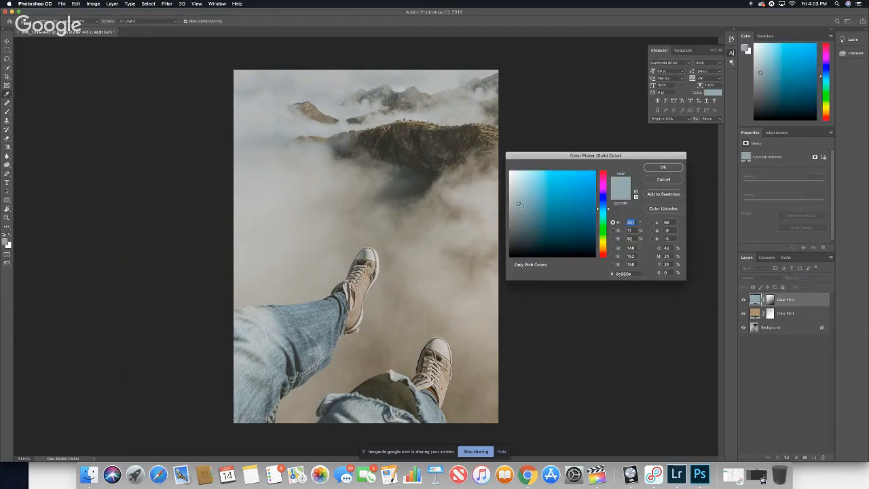
pyautogui.moveTo(519, 204); pyautogui.dragTo(536, 228)
pyautogui.moveTo(533, 232); pyautogui.dragTo(532, 233)
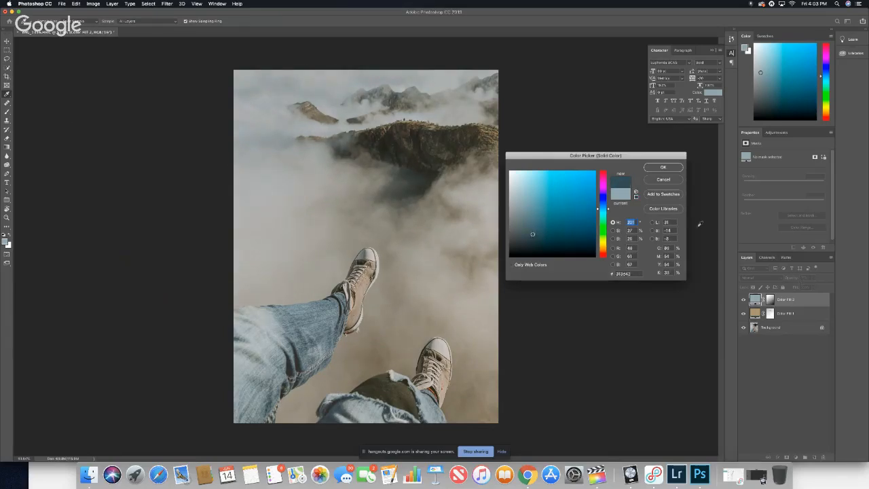
pyautogui.click(663, 167)
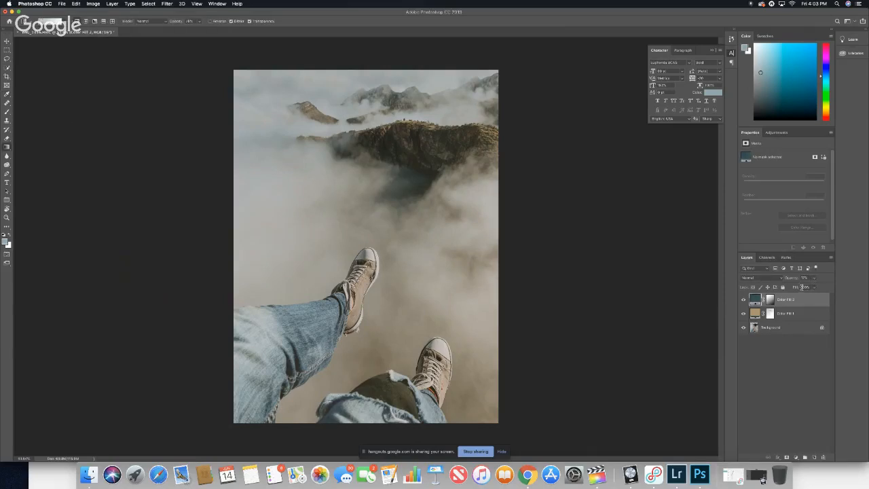
# Raise the slate-blue fill layer's opacity and redraw its mask gradient from the lower-right corner to near the upper-left corner.
pyautogui.click(804, 278)
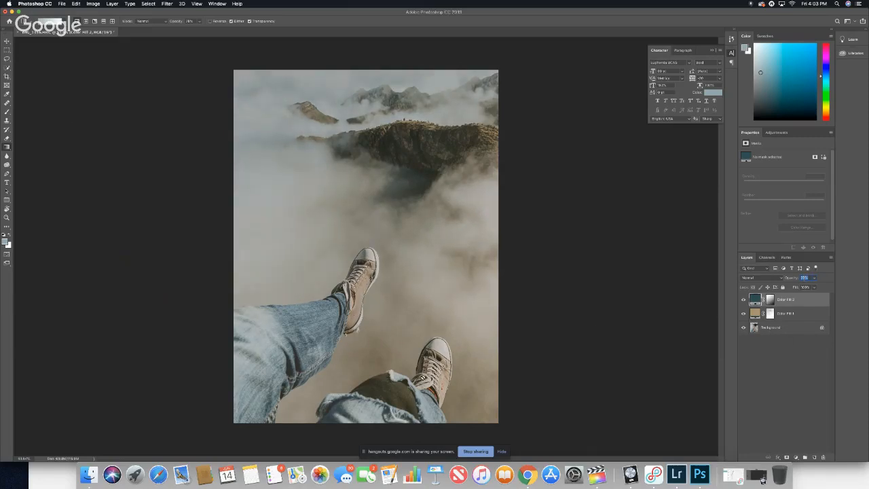
pyautogui.click(770, 300)
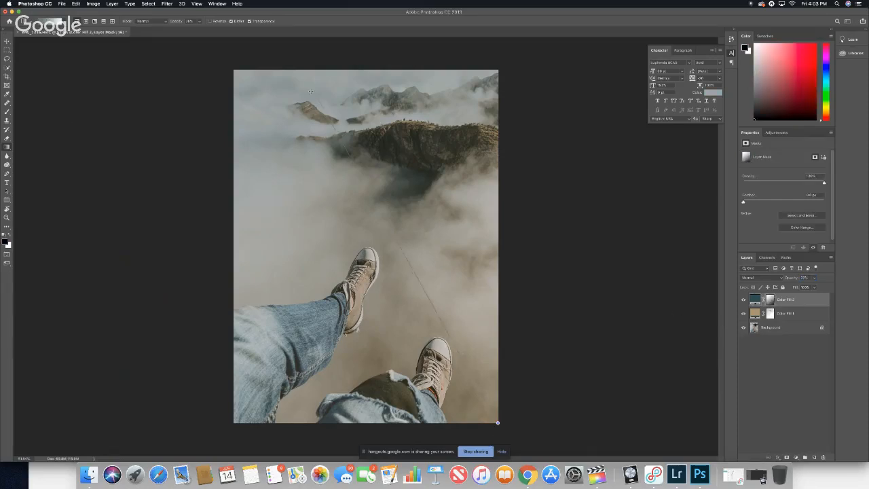
pyautogui.moveTo(498, 422); pyautogui.dragTo(250, 83)
# Add a Brightness/Contrast adjustment layer above the fill layers and raise the contrast slightly.
pyautogui.click(796, 457)
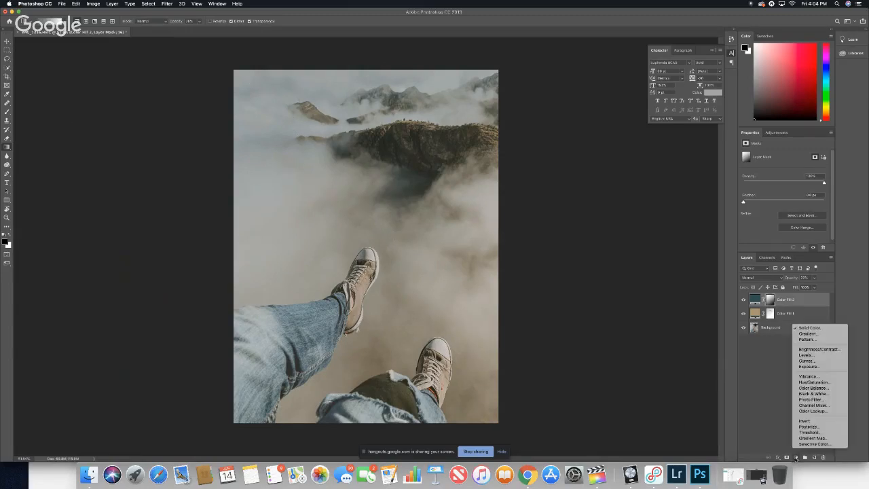
pyautogui.click(820, 352)
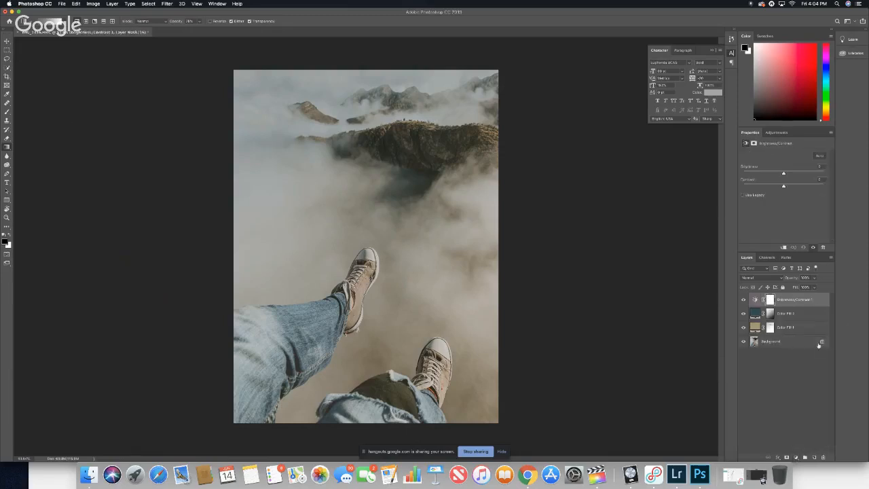
pyautogui.moveTo(783, 187); pyautogui.dragTo(791, 191)
# Switch to the Google Hangouts window in Chrome and stop sharing the screen.
pyautogui.click(527, 474)
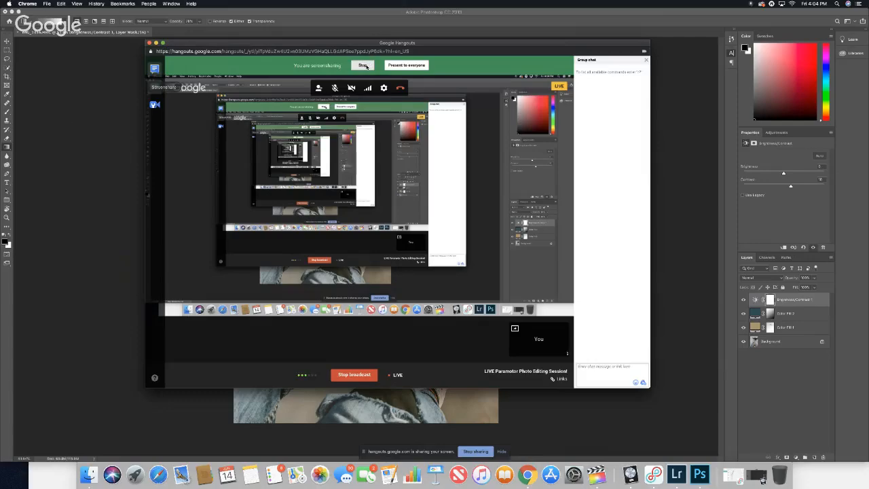
pyautogui.click(364, 65)
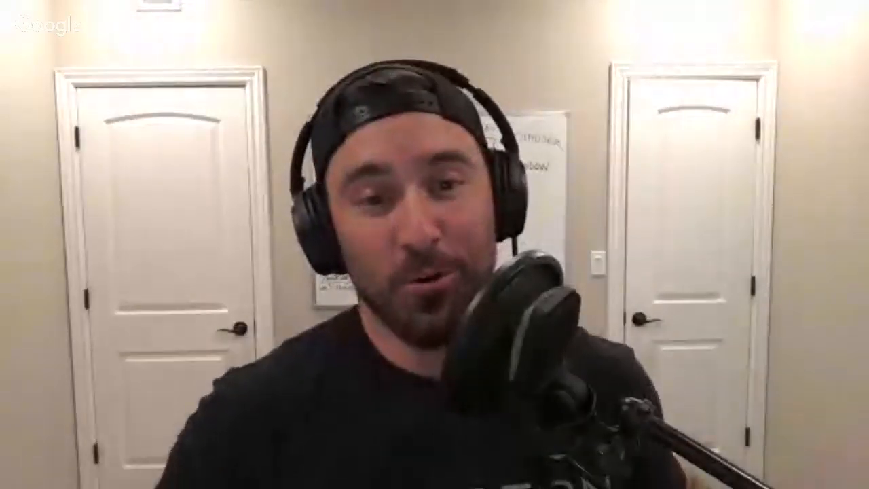